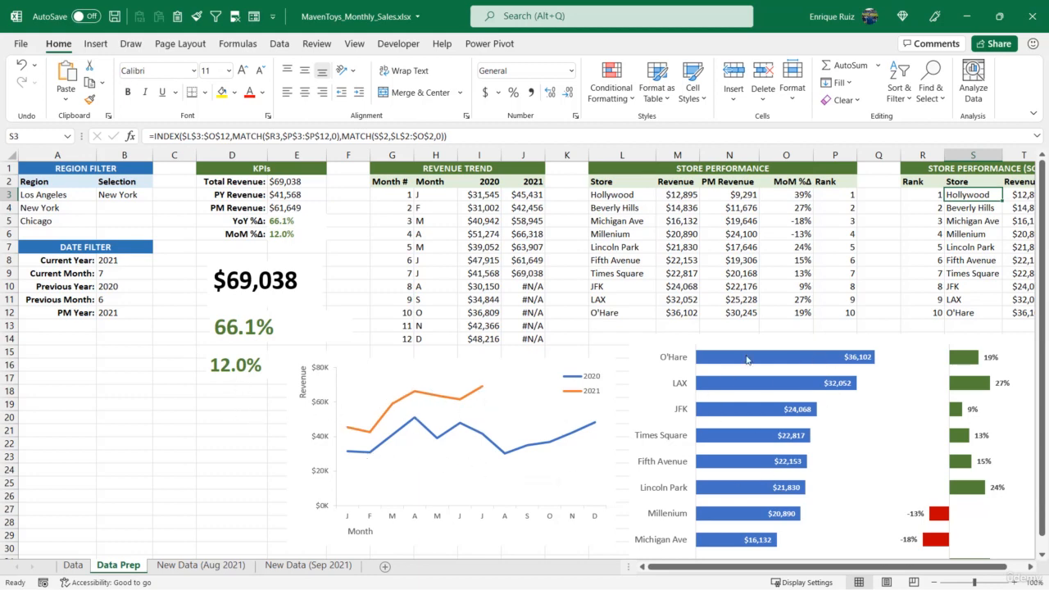
Enter the title "PRODUCT PERFORMANCE" in cell W1, beside the sorted store performance table.
scroll(726, 417, down, 3)
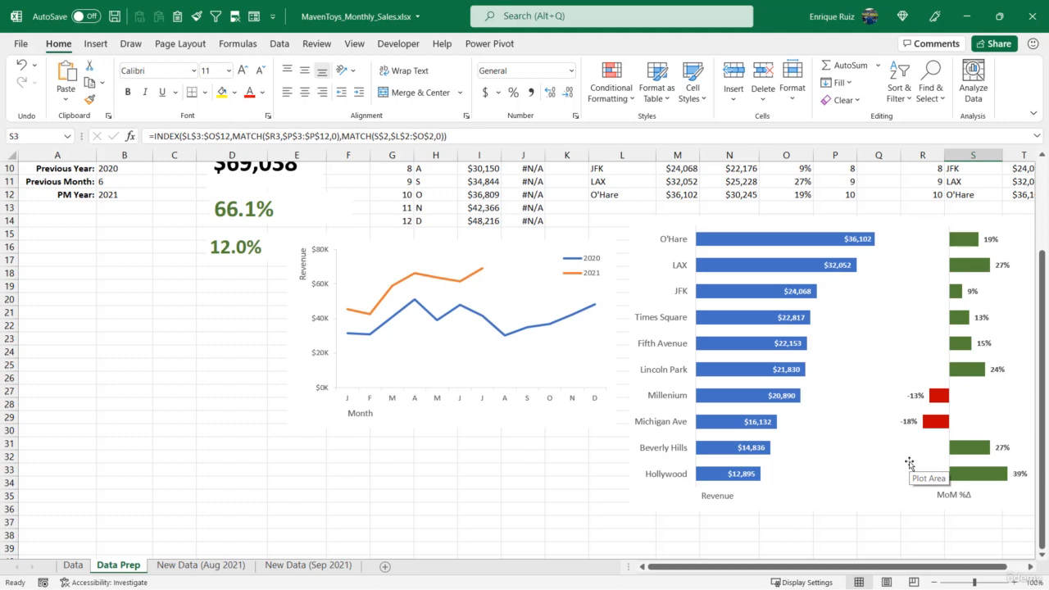
scroll(909, 464, up, 3)
drag(895, 567, 923, 569)
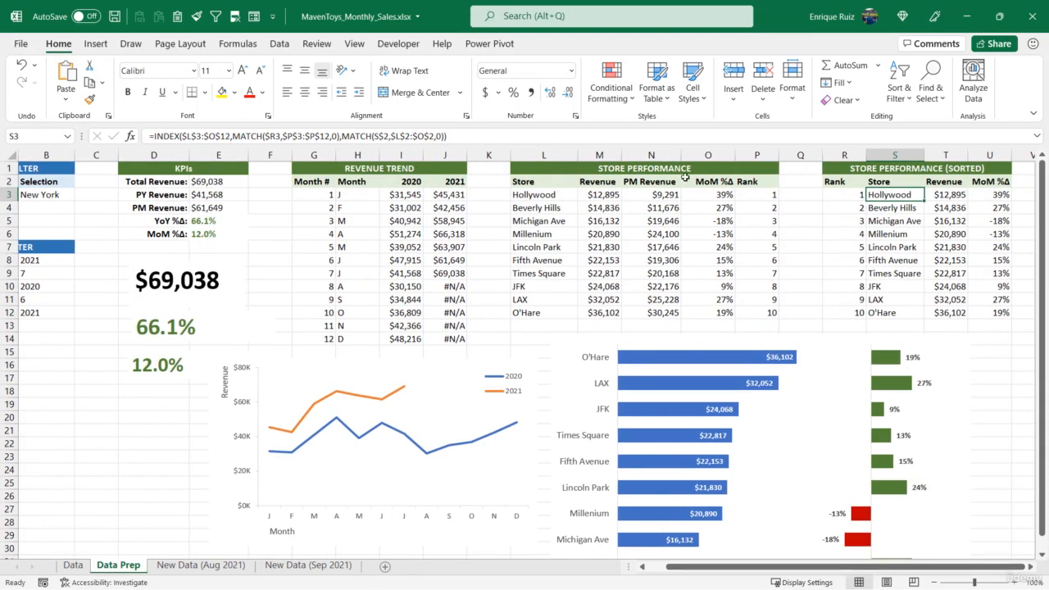
click(912, 233)
key(Right)
key(Right)
key(Right)
key(Right)
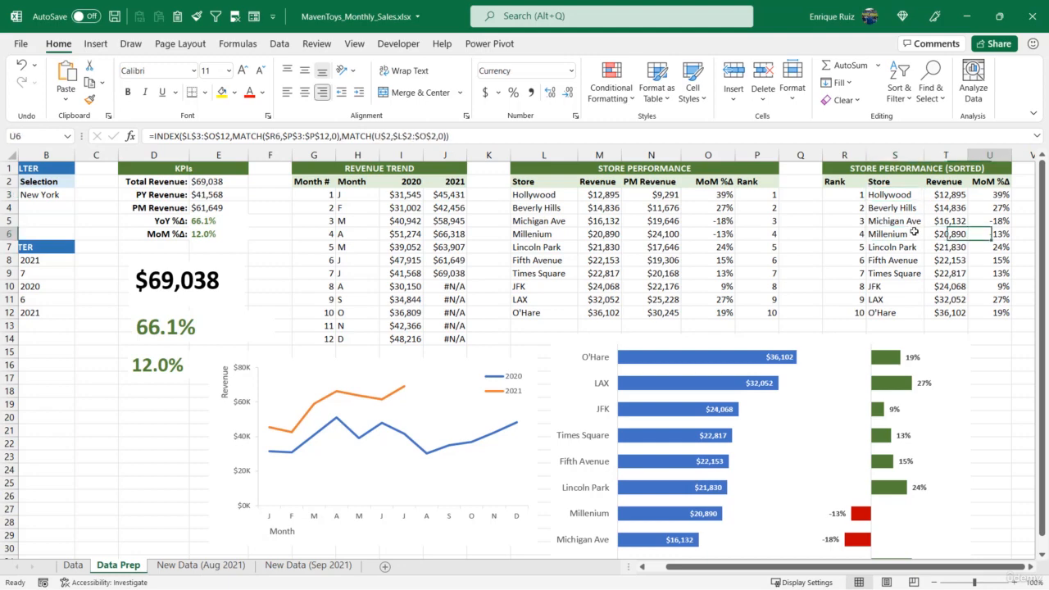
key(Up)
key(Up)
key(Up)
key(Up)
key(Up)
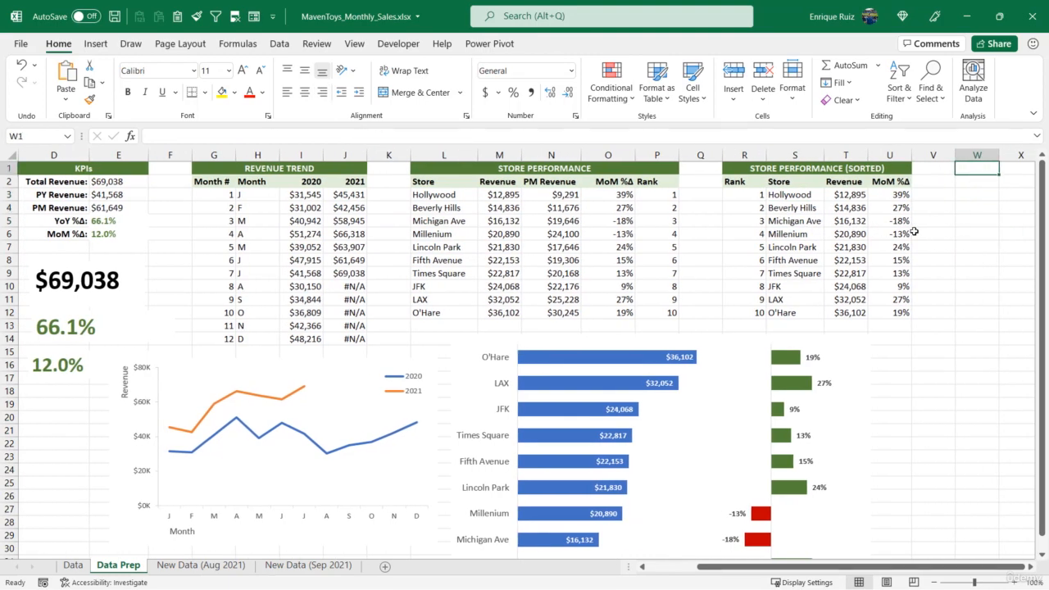
text(PRODUCT PERFORMANCE)
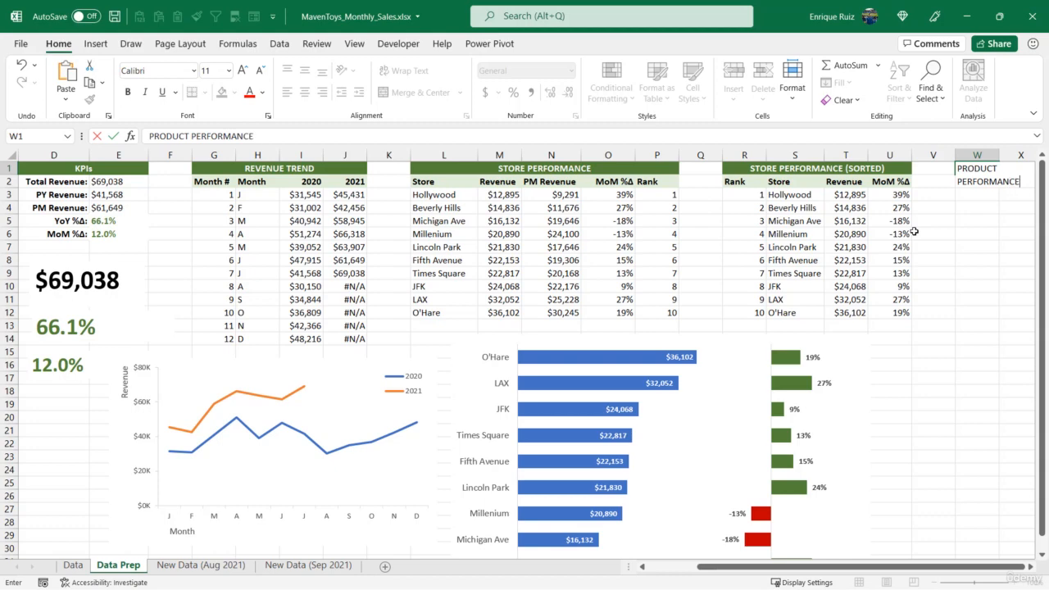
key(Return)
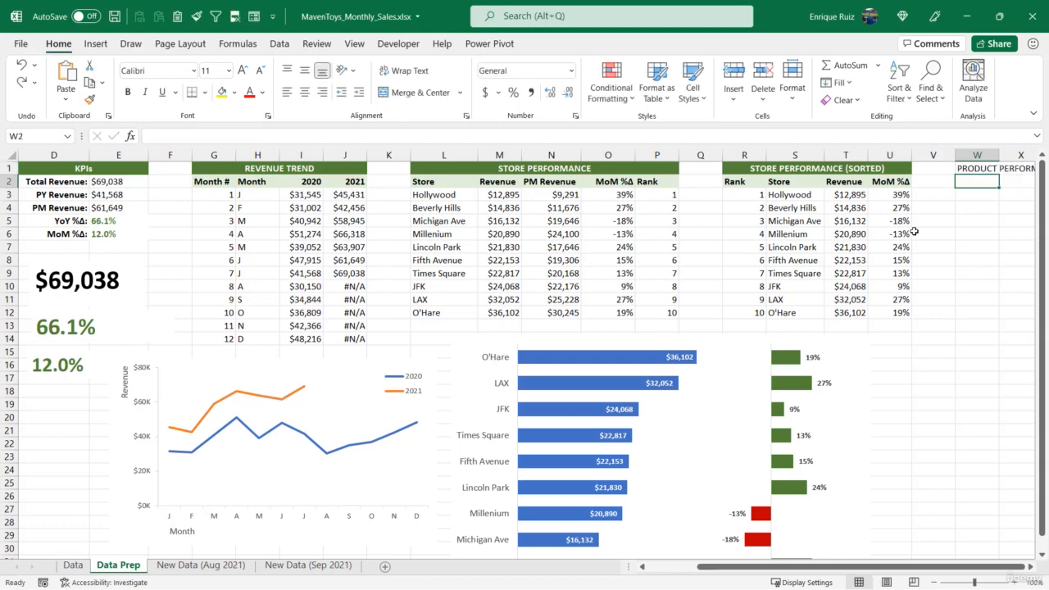
Enter the column headers Product, Revenue and PM Revenue in cells W2 to Y2.
text(Product)
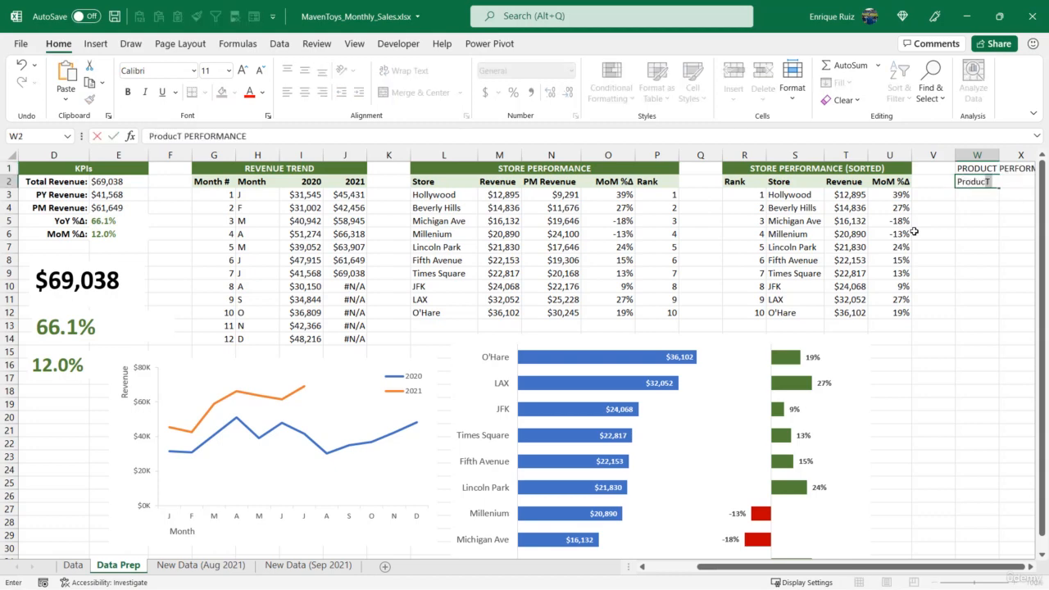
key(Delete)
key(Tab)
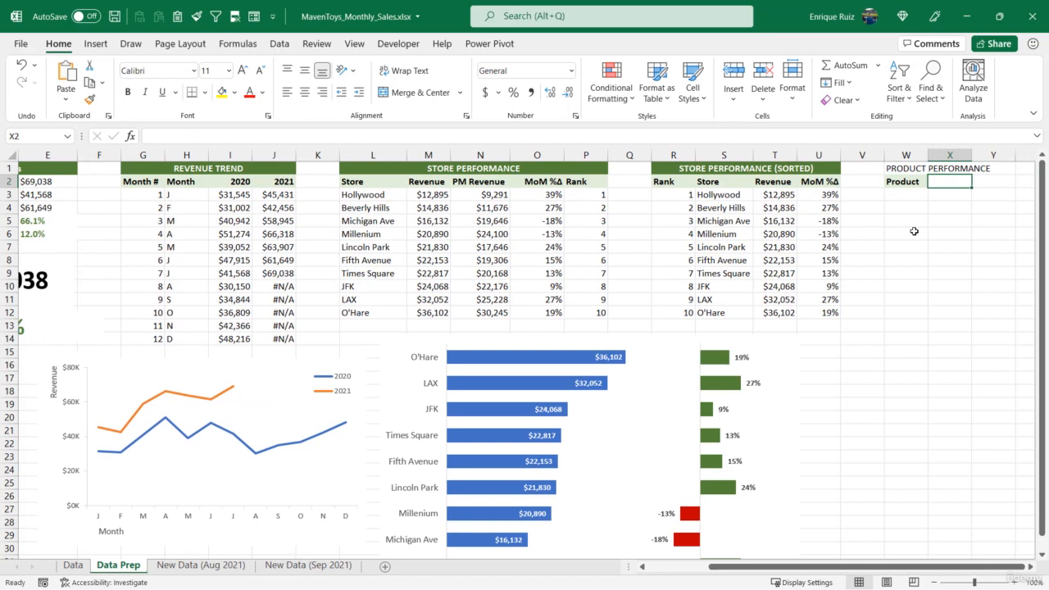
text(Revenue)
key(Tab)
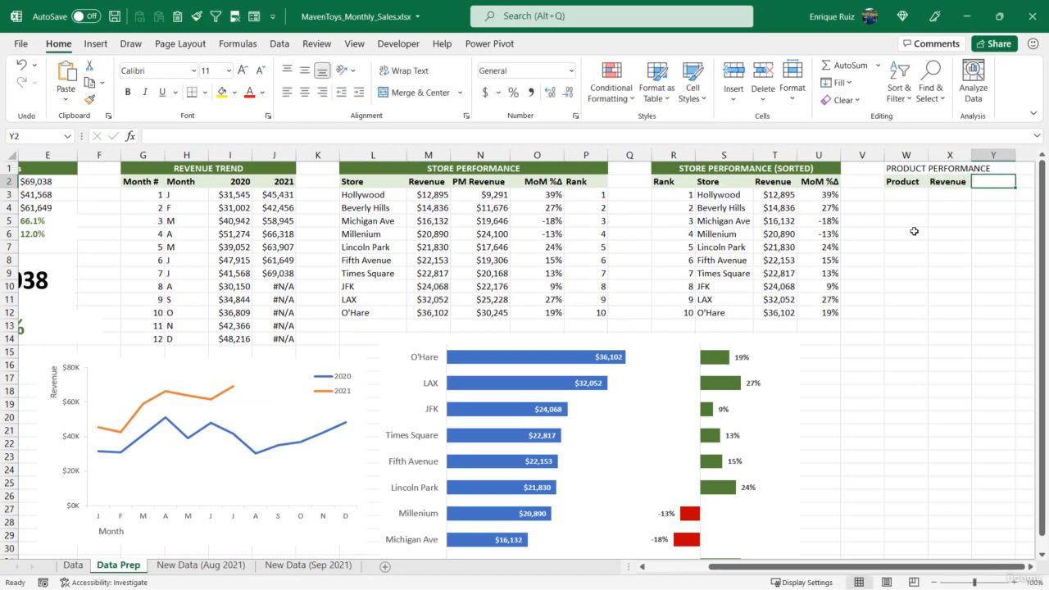
text(PM M)
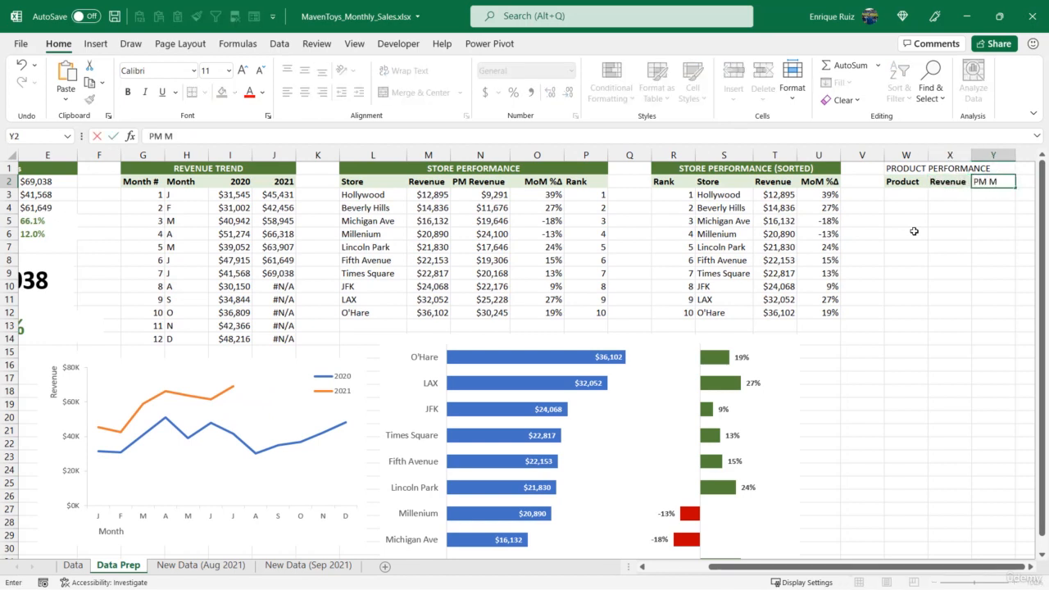
text(evenue)
key(Tab)
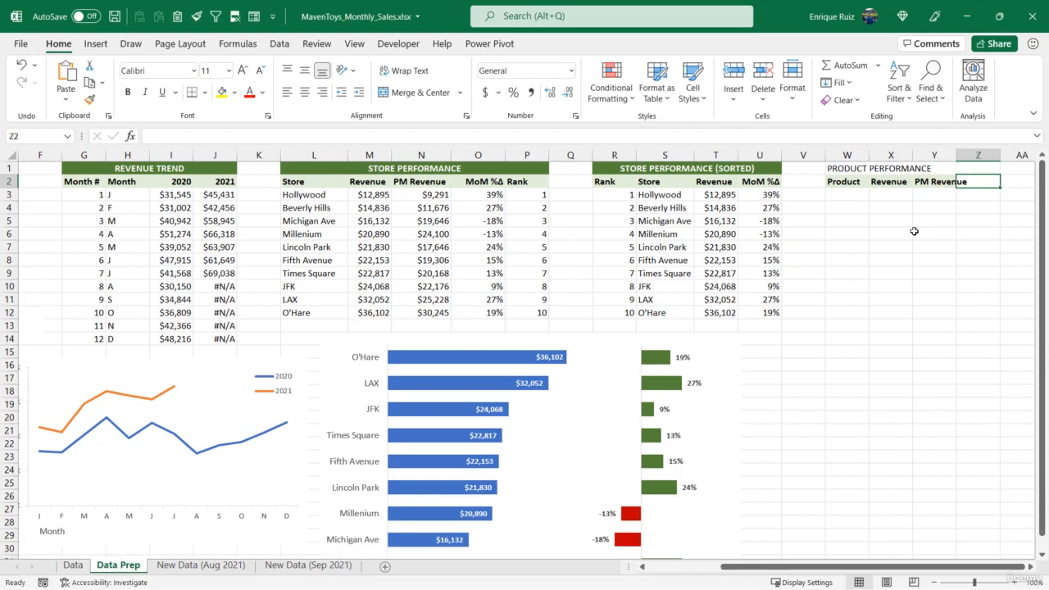
Enter the header "MoM Δ" in cell Z2, inserting the Greek capital letter delta as a symbol.
text(MoM)
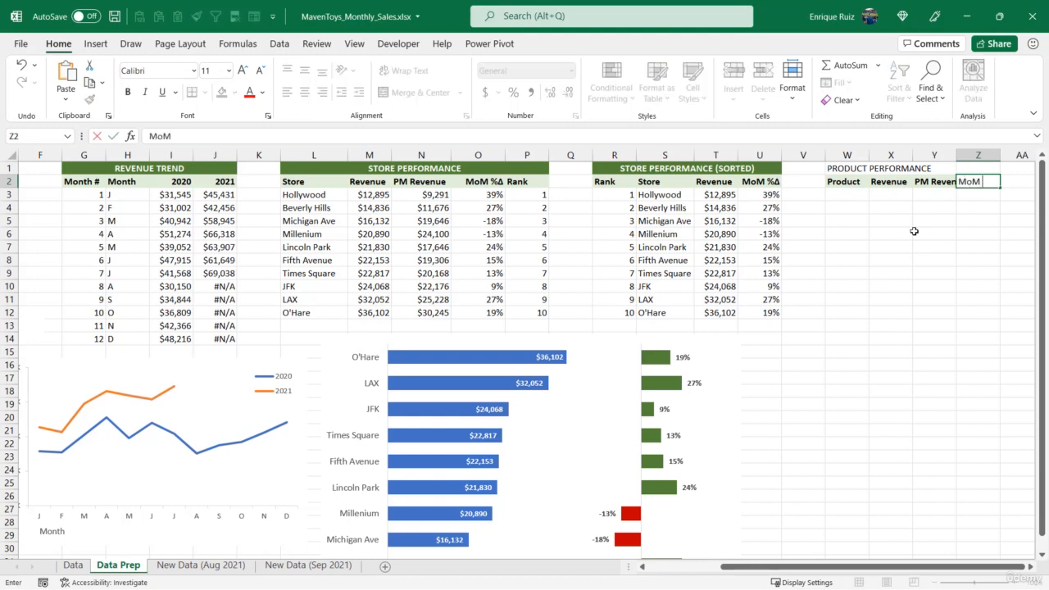
click(109, 42)
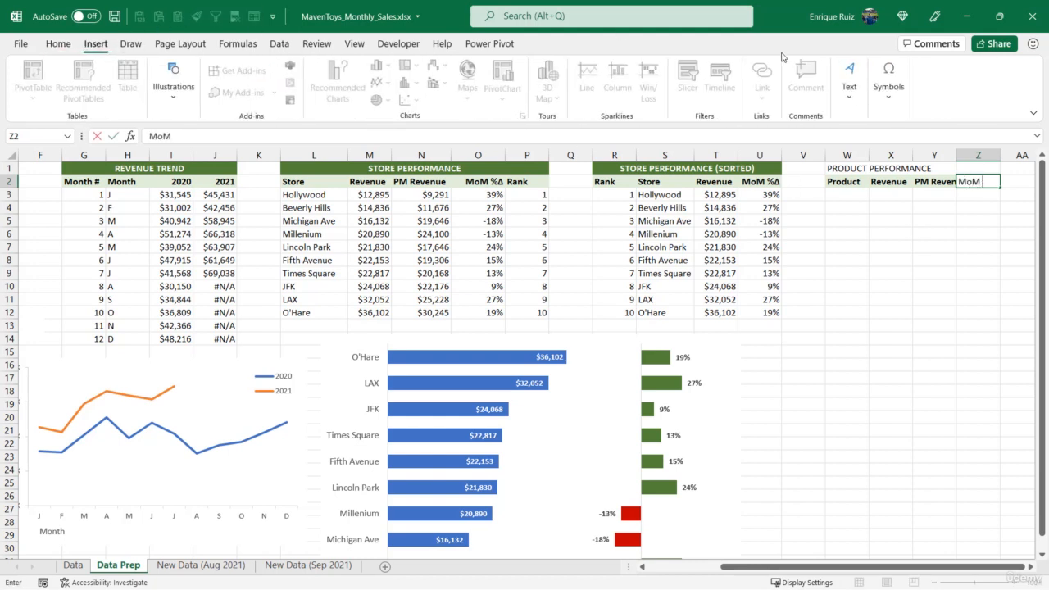
click(888, 81)
click(916, 146)
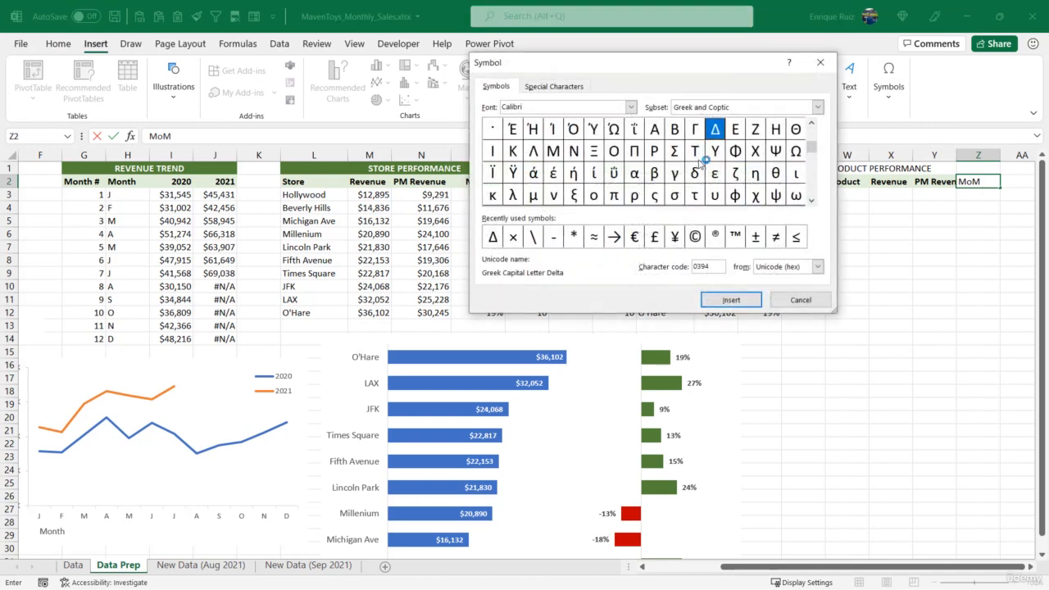
click(731, 300)
click(801, 301)
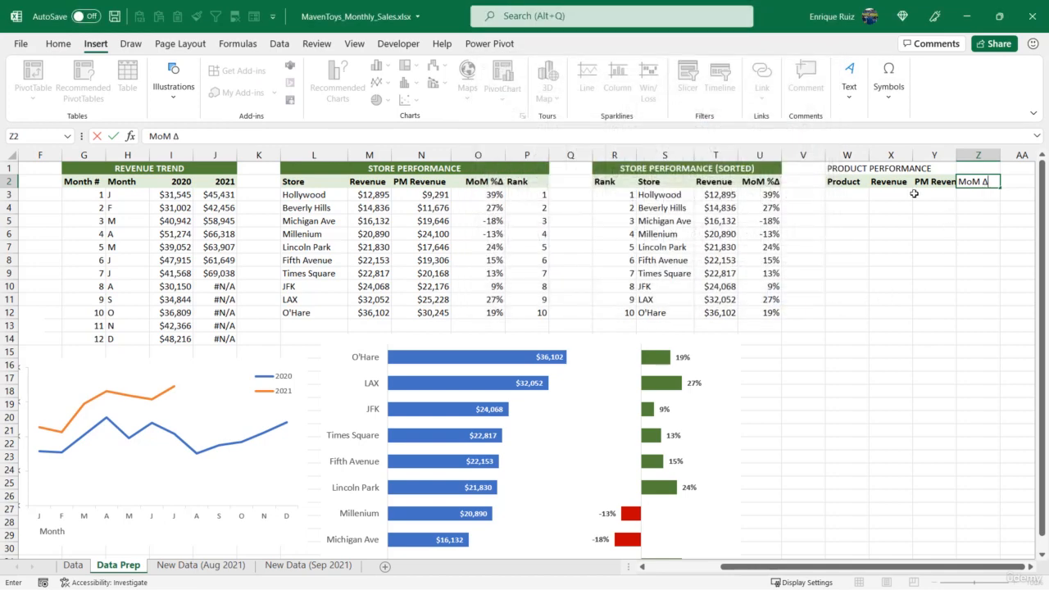
key(Return)
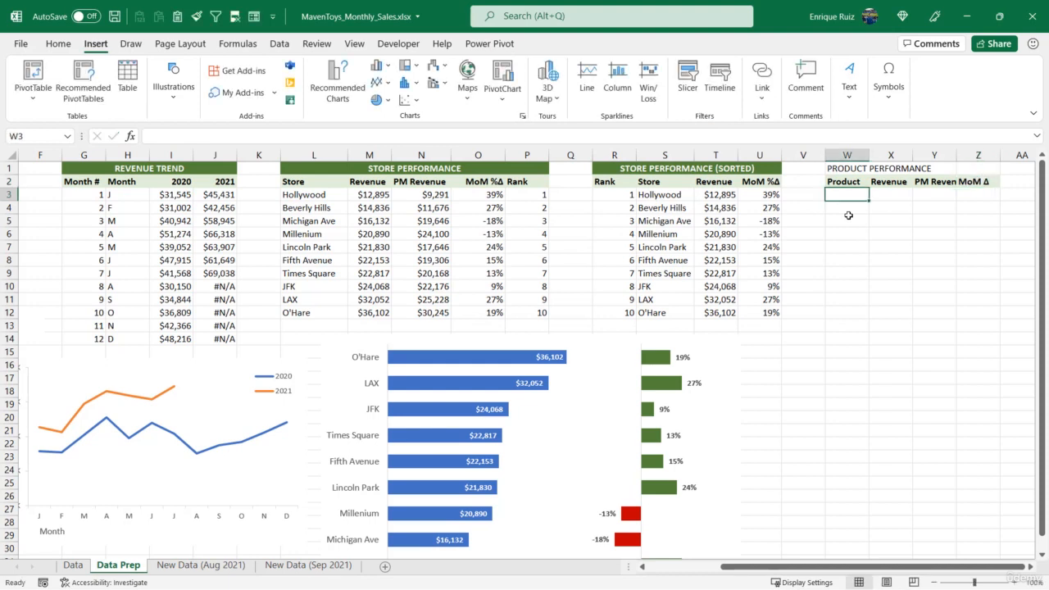
Copy the formatting of the STORE PERFORMANCE (SORTED) title onto the PRODUCT PERFORMANCE title across W1:Z1.
click(57, 44)
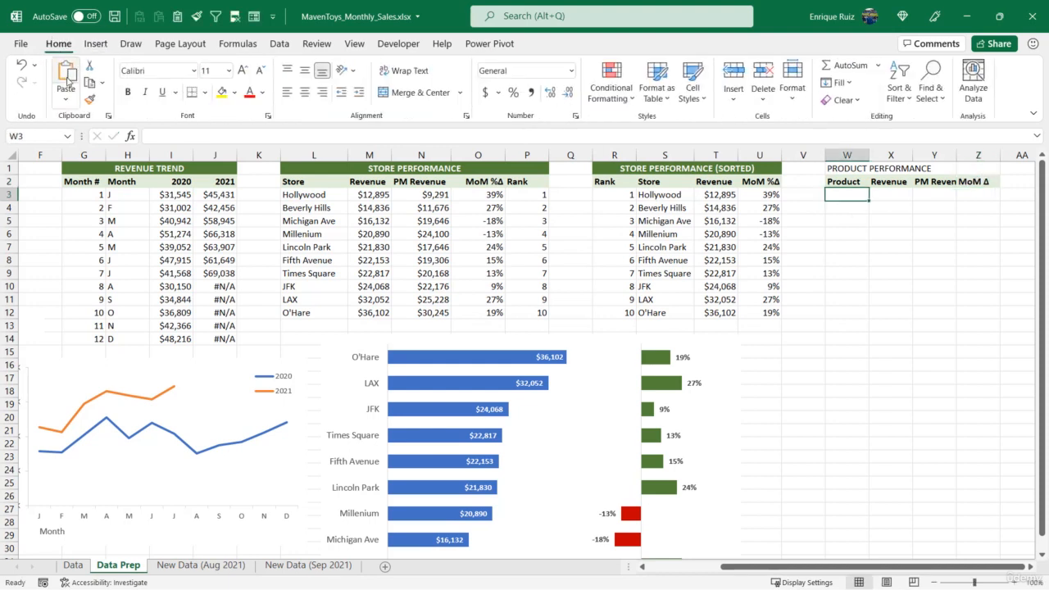
click(89, 99)
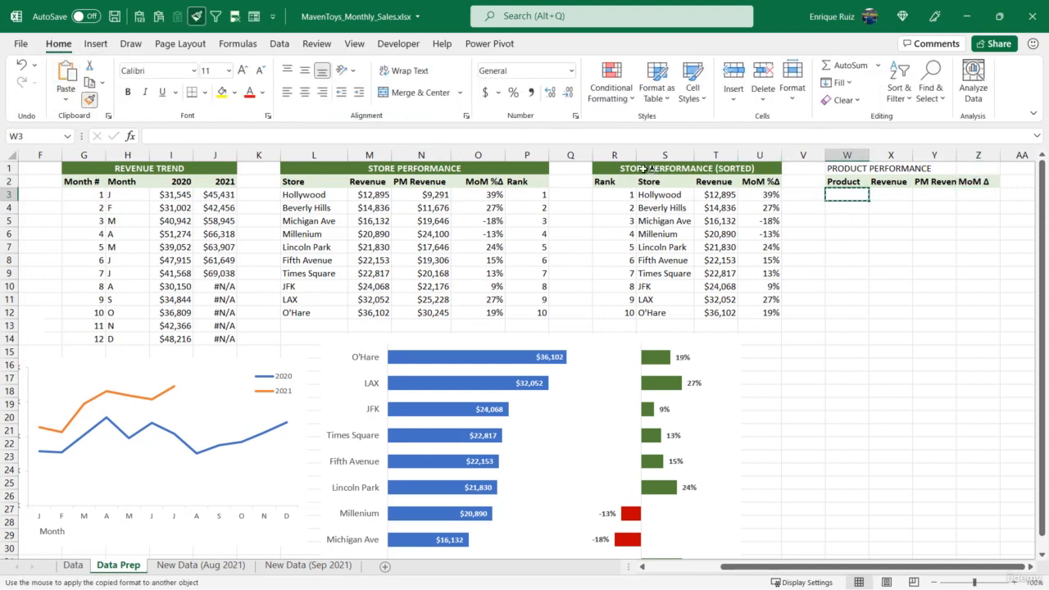
key(Escape)
click(615, 168)
click(93, 104)
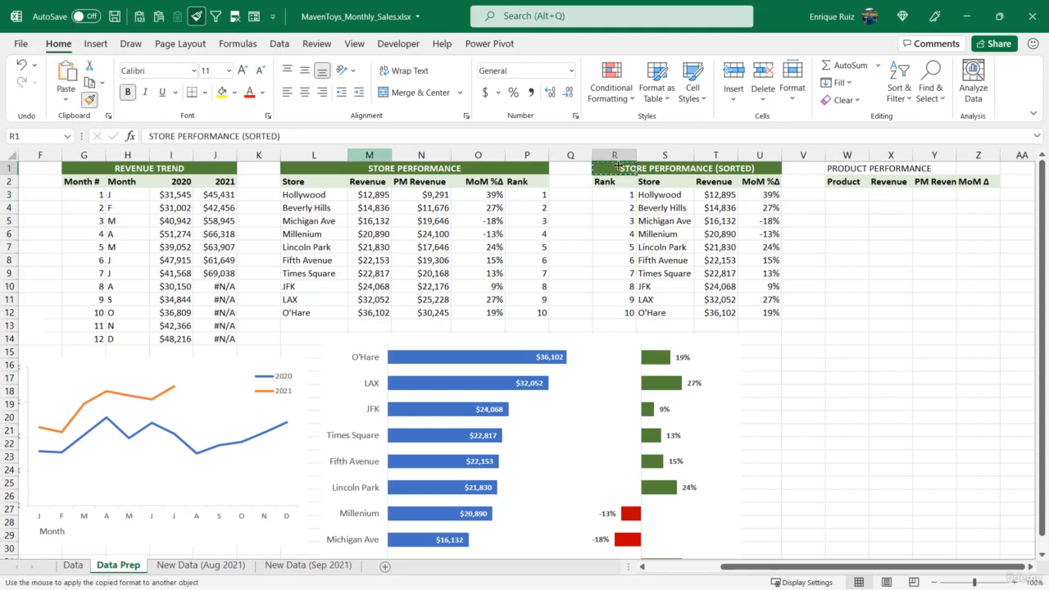
click(834, 169)
click(852, 184)
Widen columns W to Z so the product table's headers fit, making the Product column the widest.
drag(868, 155, 901, 155)
click(1007, 430)
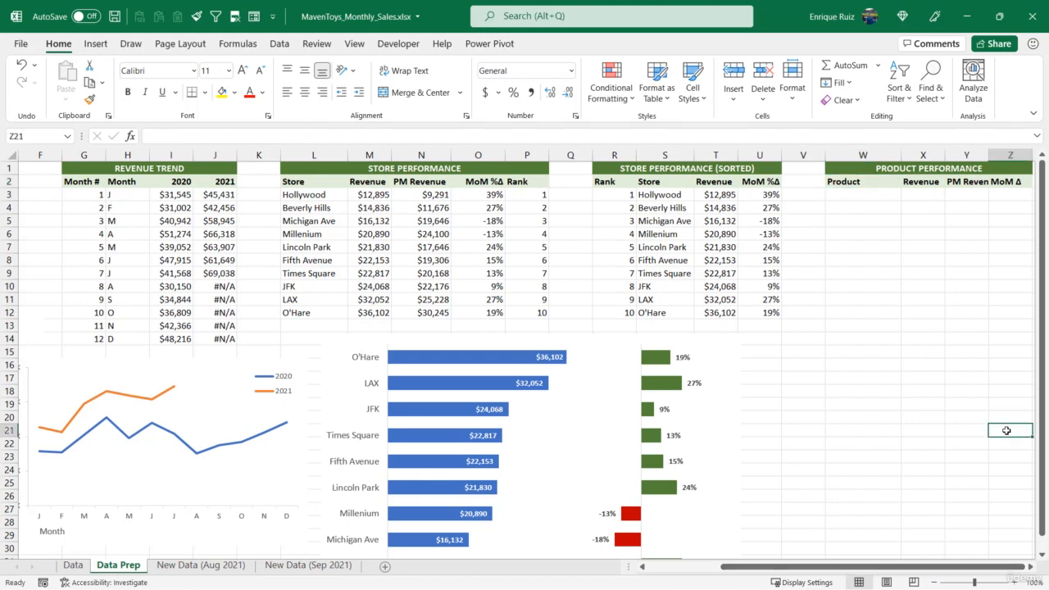
key(Right)
key(Right)
key(Right)
key(Right)
key(Right)
key(Right)
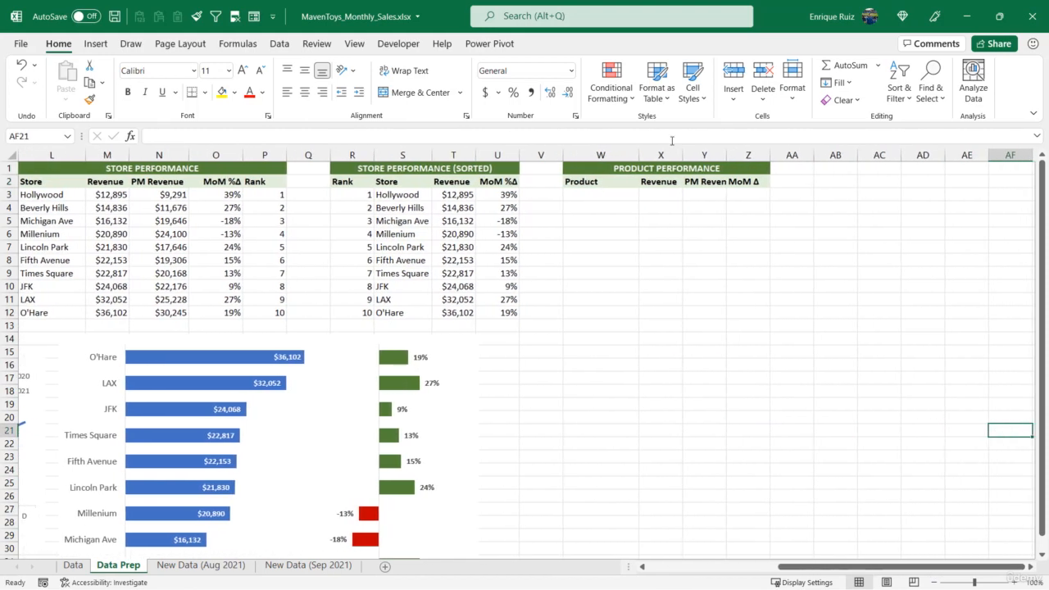
drag(680, 154, 816, 156)
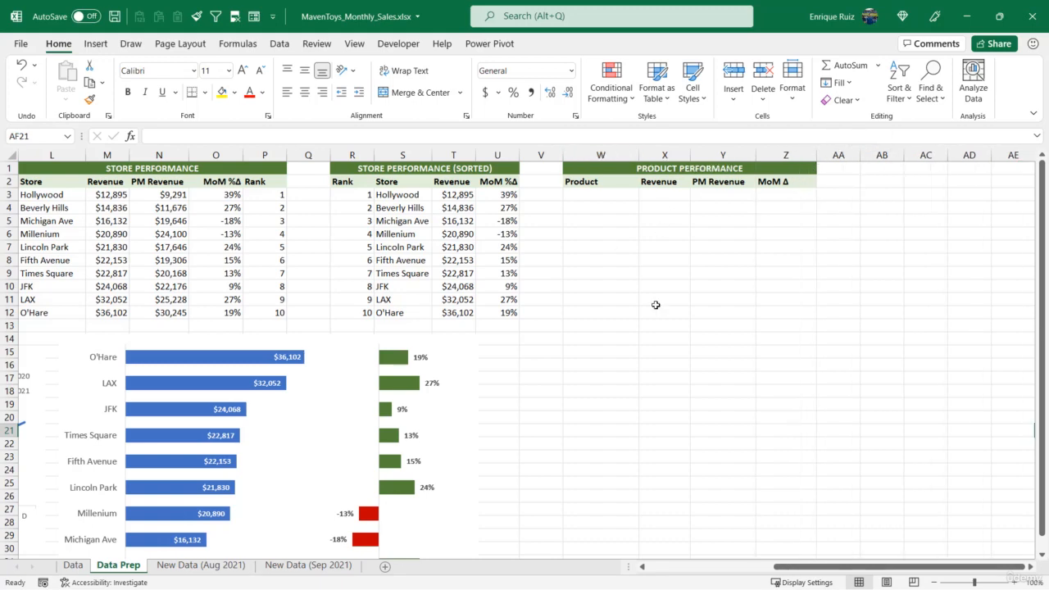
drag(639, 154, 689, 154)
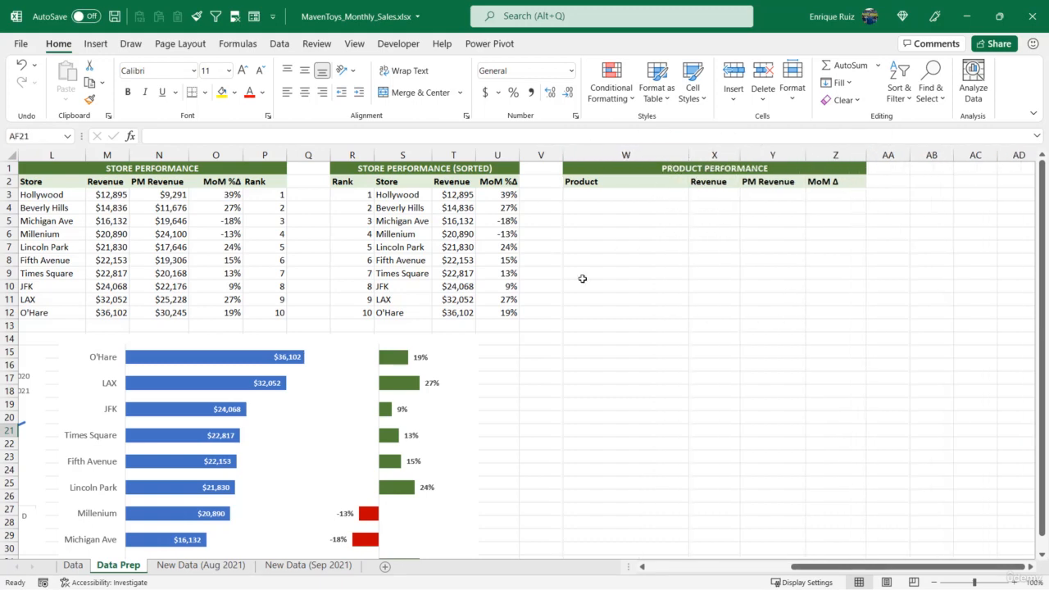
Copy all Product Name values from the Data sheet and paste them under the Product header at W3 on Data Prep.
click(73, 565)
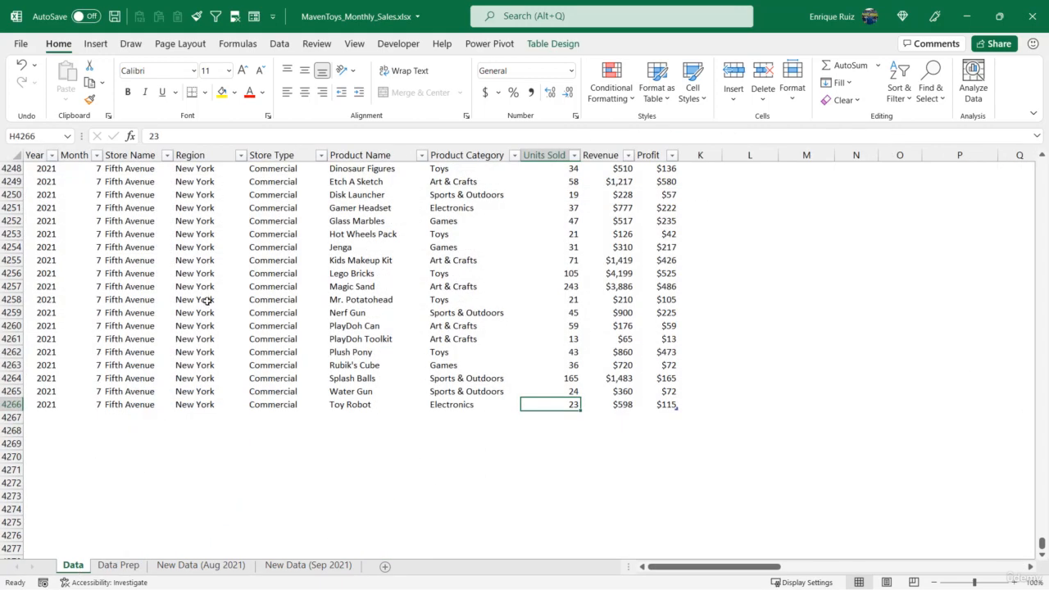
drag(1044, 545, 1042, 168)
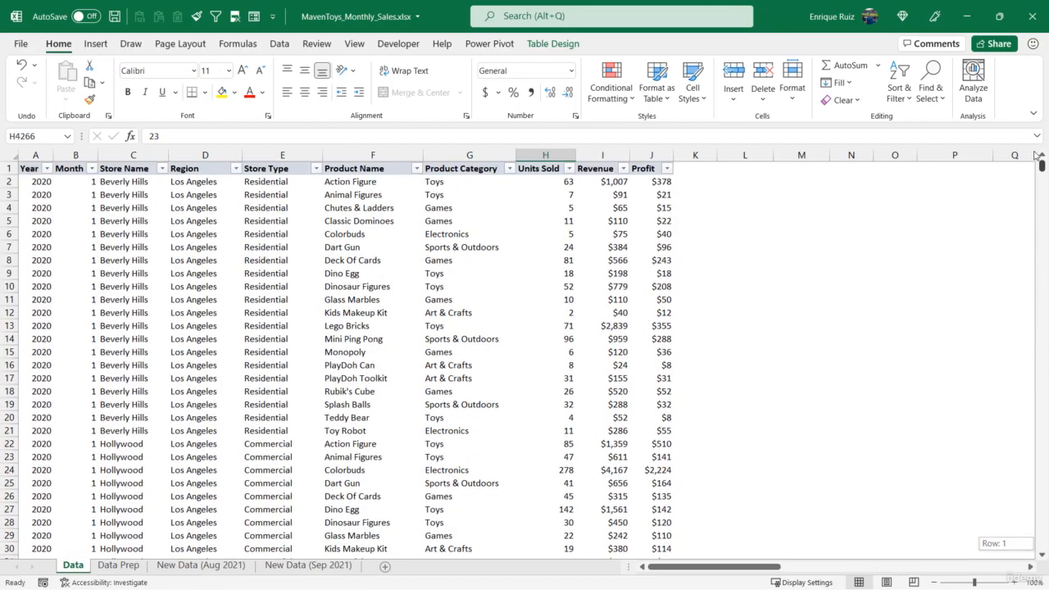
click(380, 162)
key(ctrl+c)
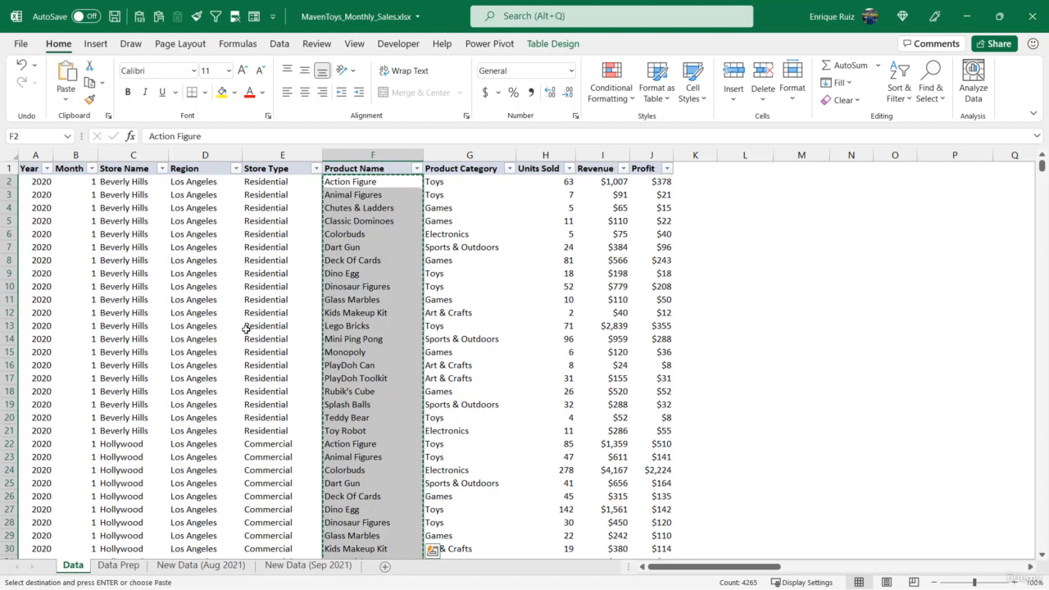
click(125, 566)
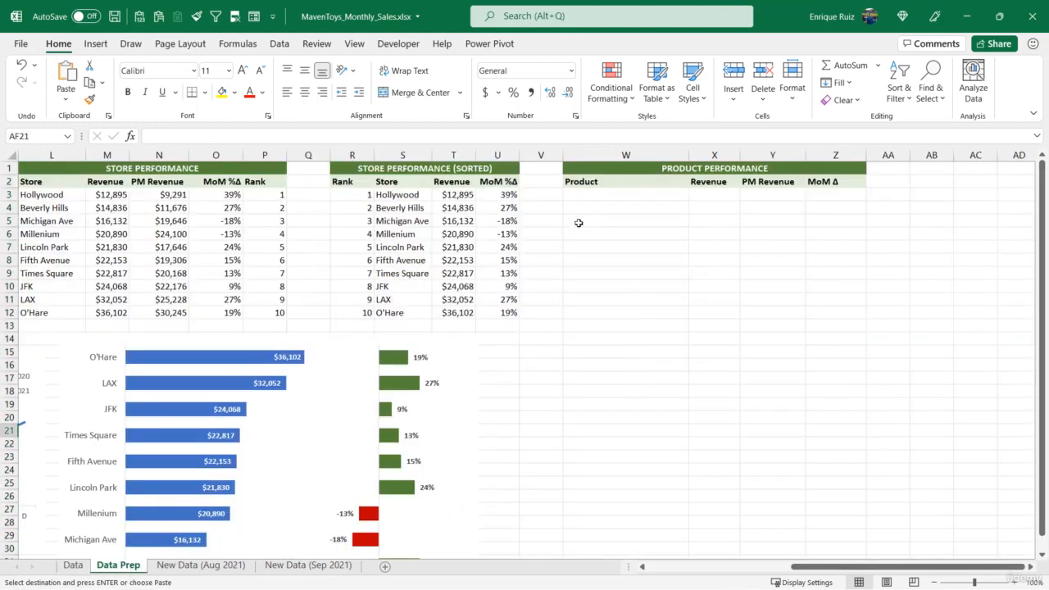
click(610, 197)
key(ctrl+v)
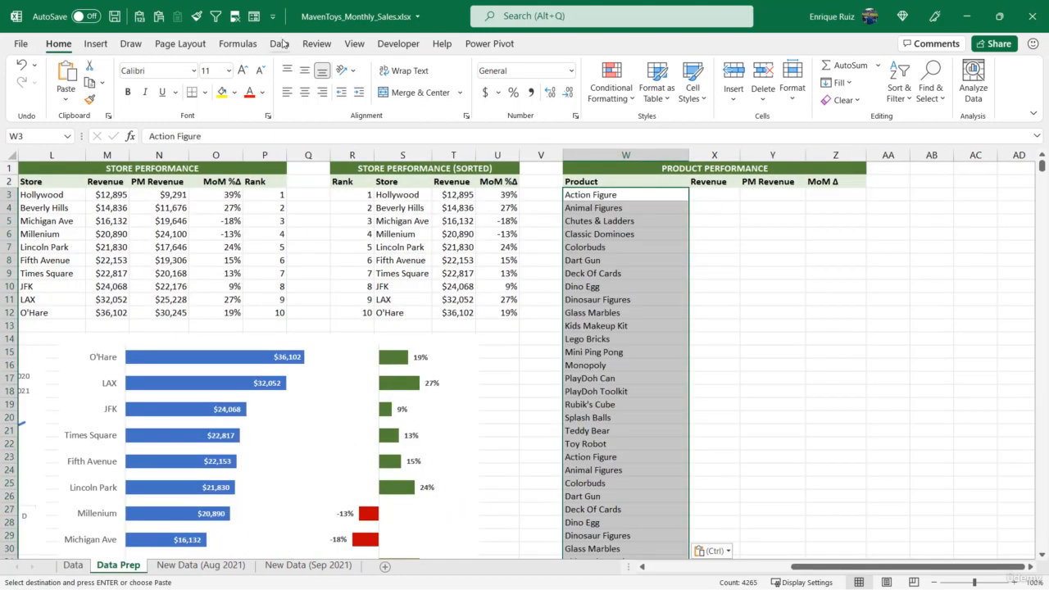
Remove duplicates from the pasted product list, continuing with the current selection only.
click(280, 43)
click(708, 87)
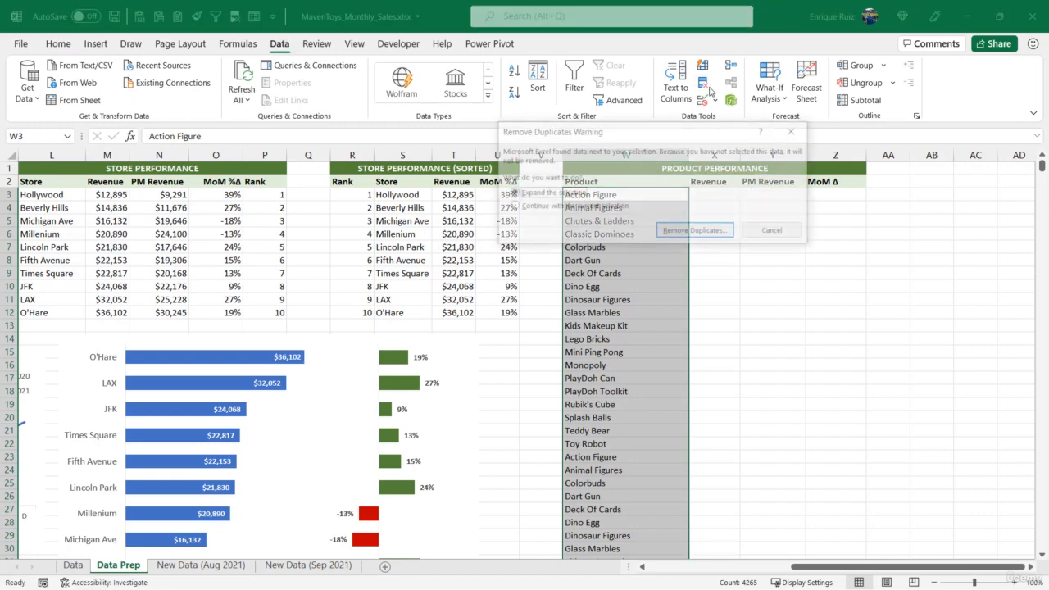
click(556, 207)
click(684, 230)
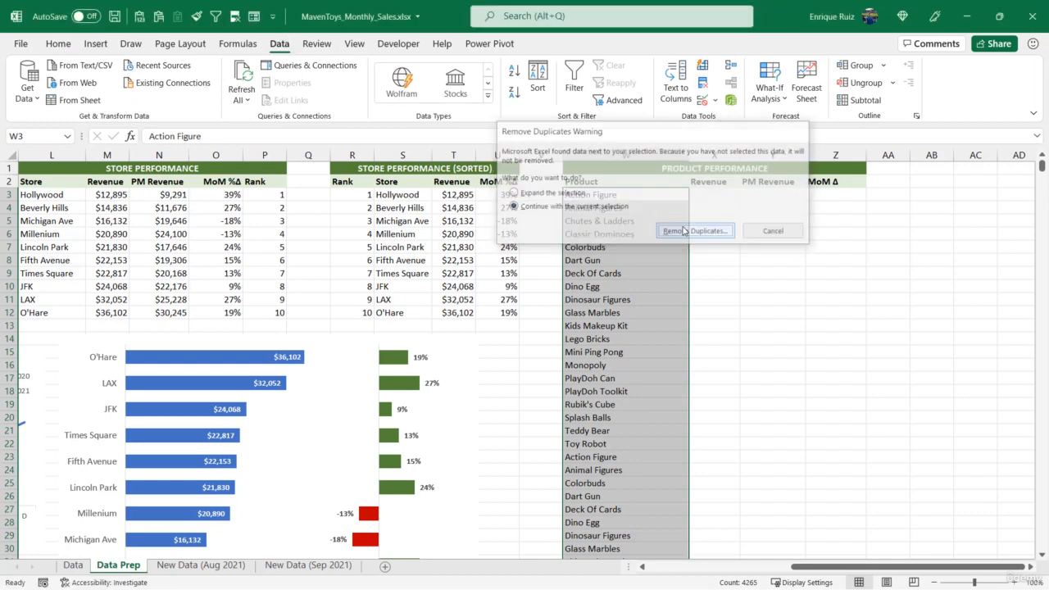
click(687, 277)
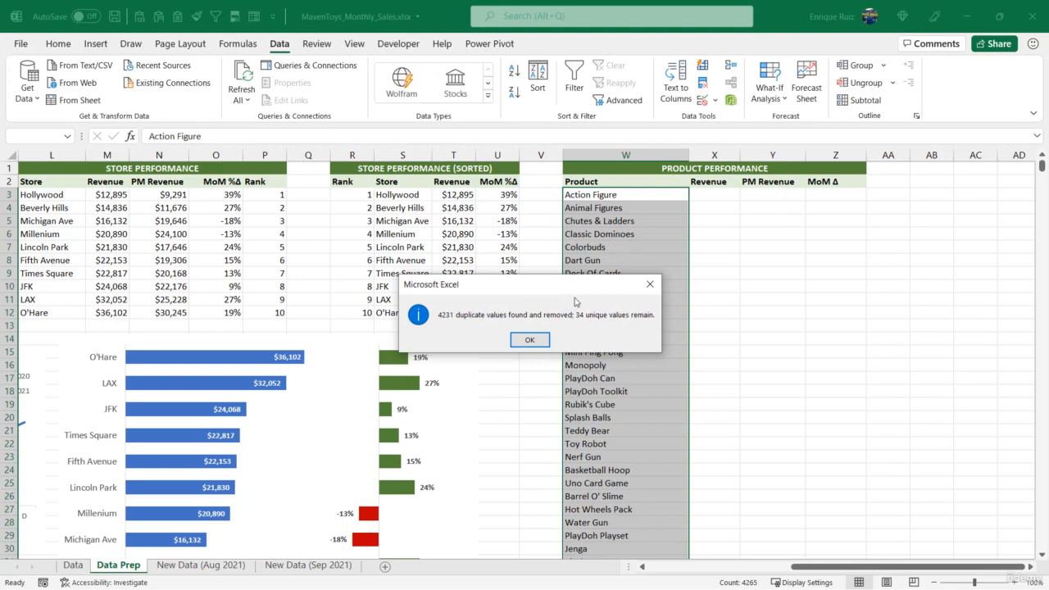
click(531, 339)
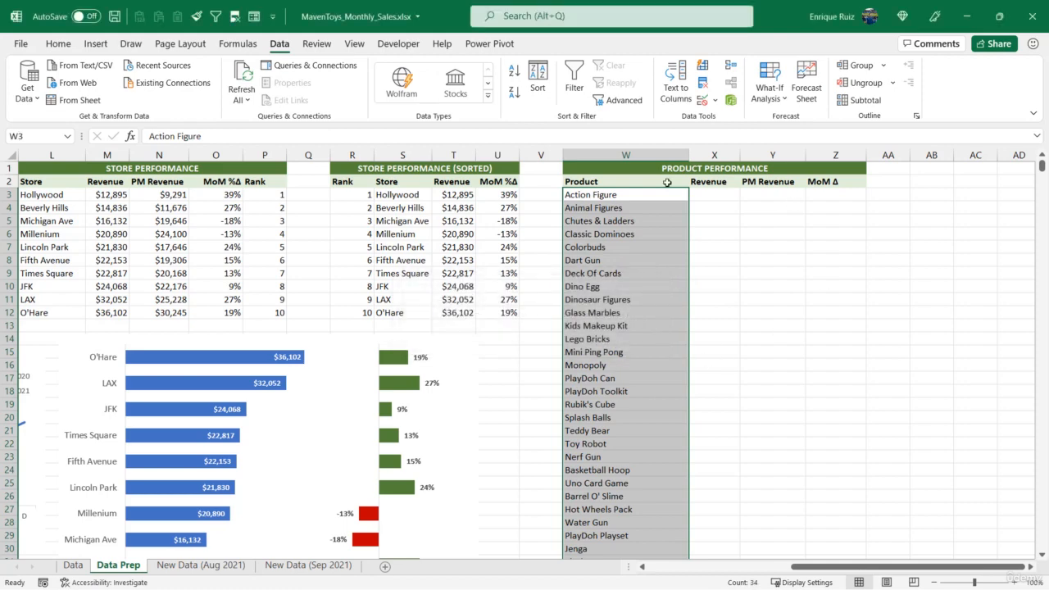
Start a SUMIFS formula in X3 that sums Data[Revenue] where Data[Region] matches the named cell Region.
scroll(703, 286, down, 4)
scroll(705, 287, up, 4)
click(714, 194)
text(=SUMIFS)
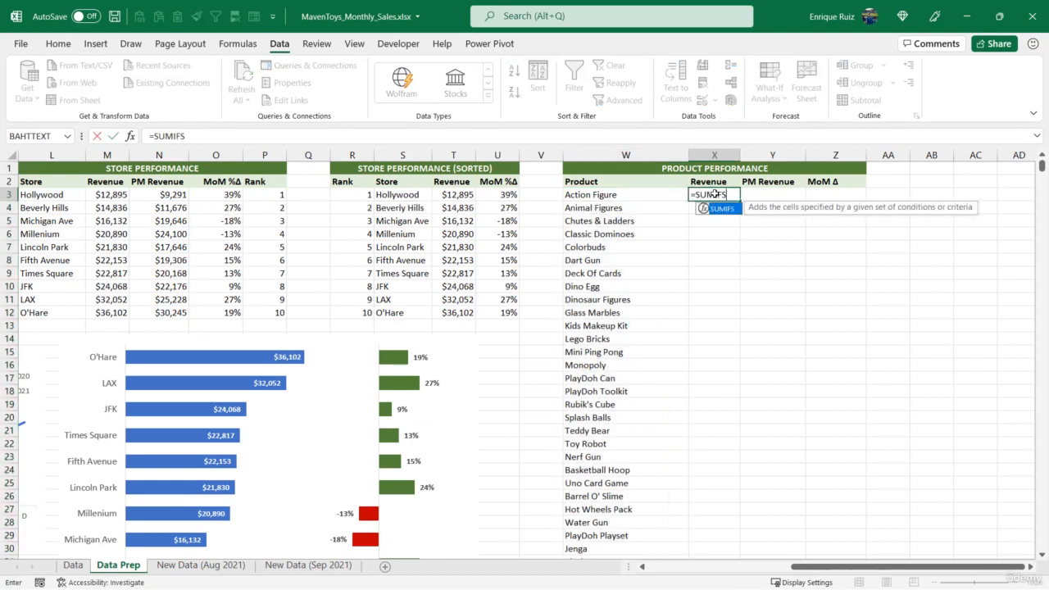
text(()
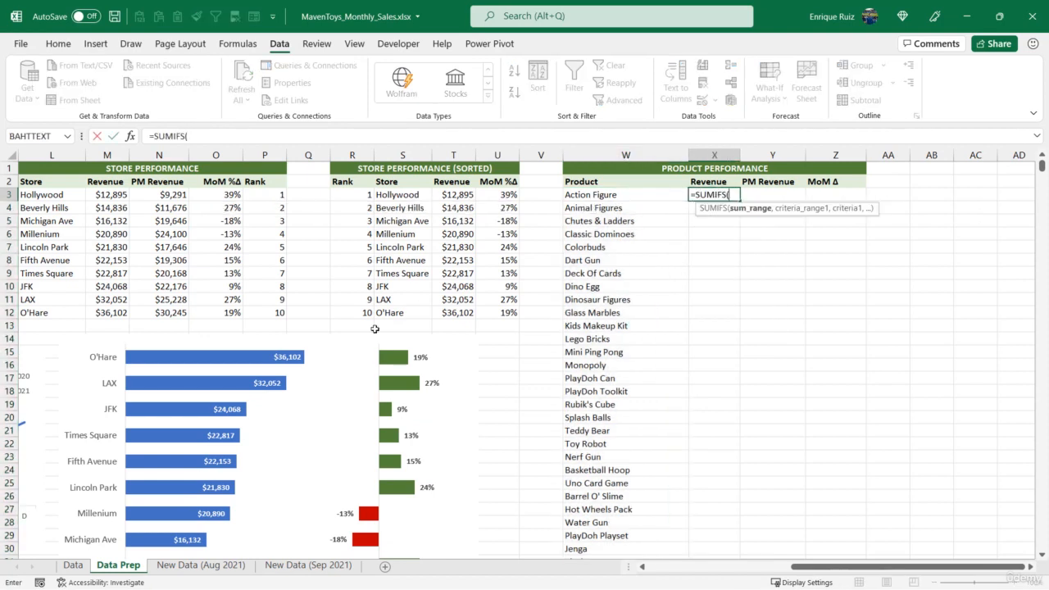
click(73, 565)
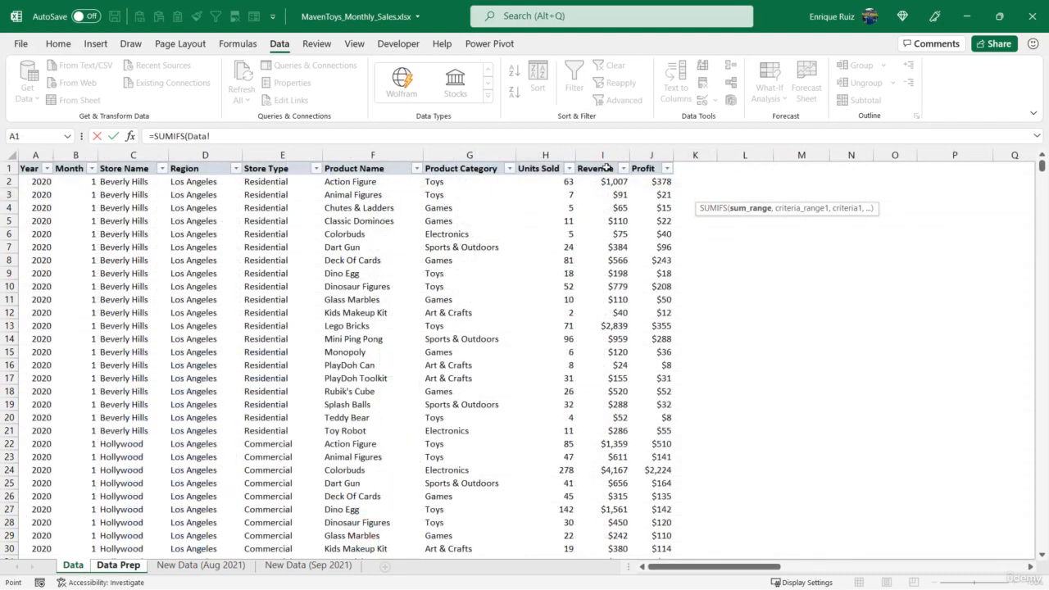
click(610, 162)
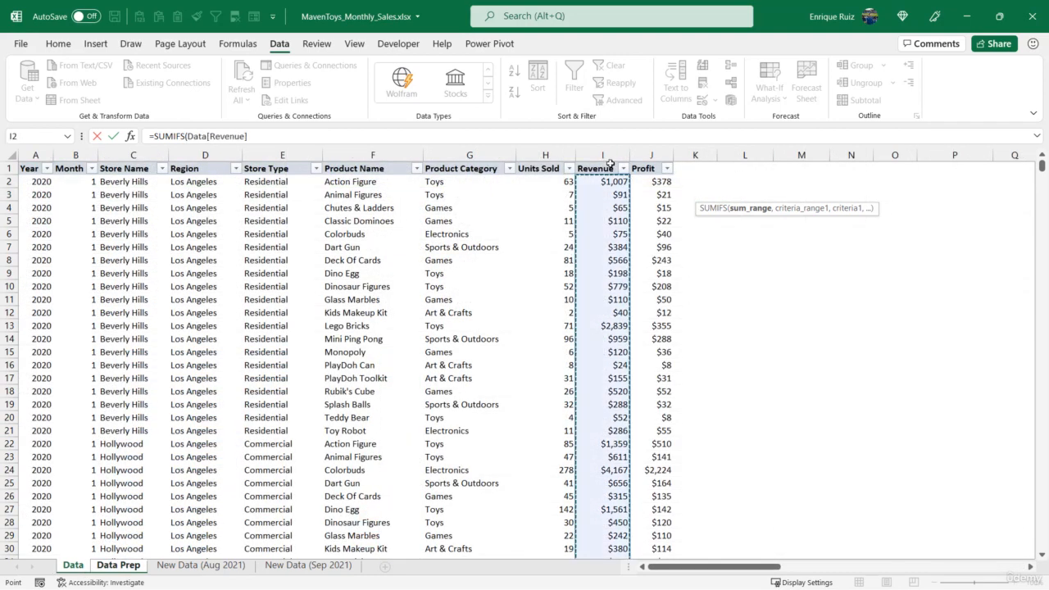
text(,)
click(226, 165)
text(,)
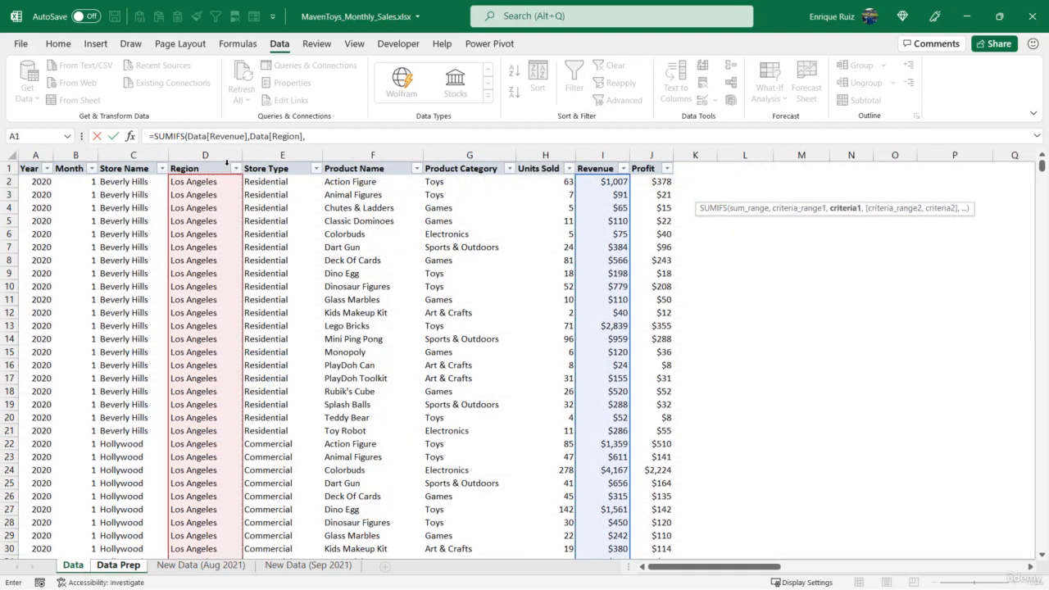
text(Region)
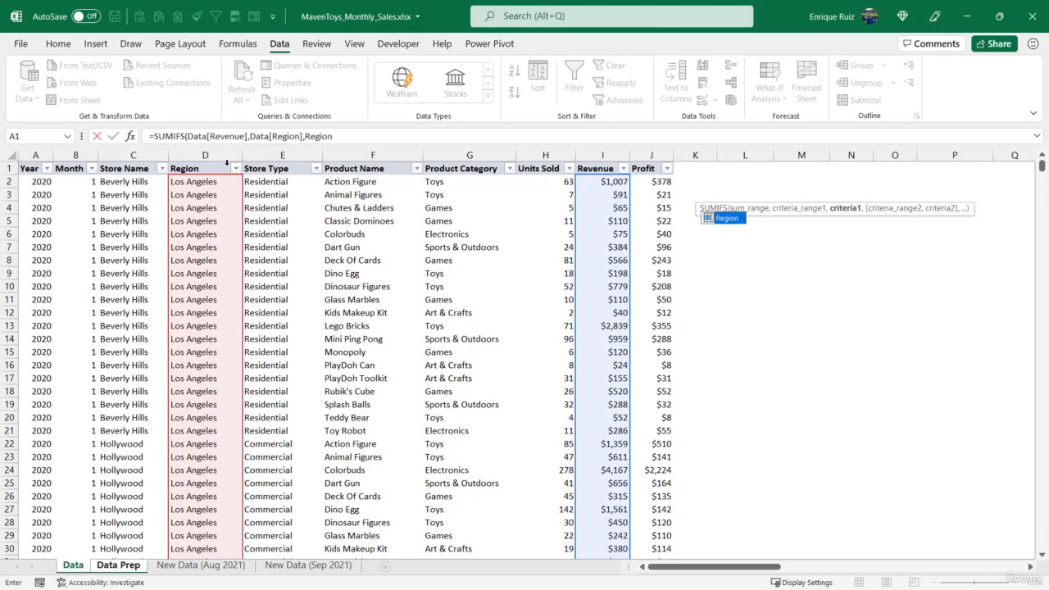
text(,)
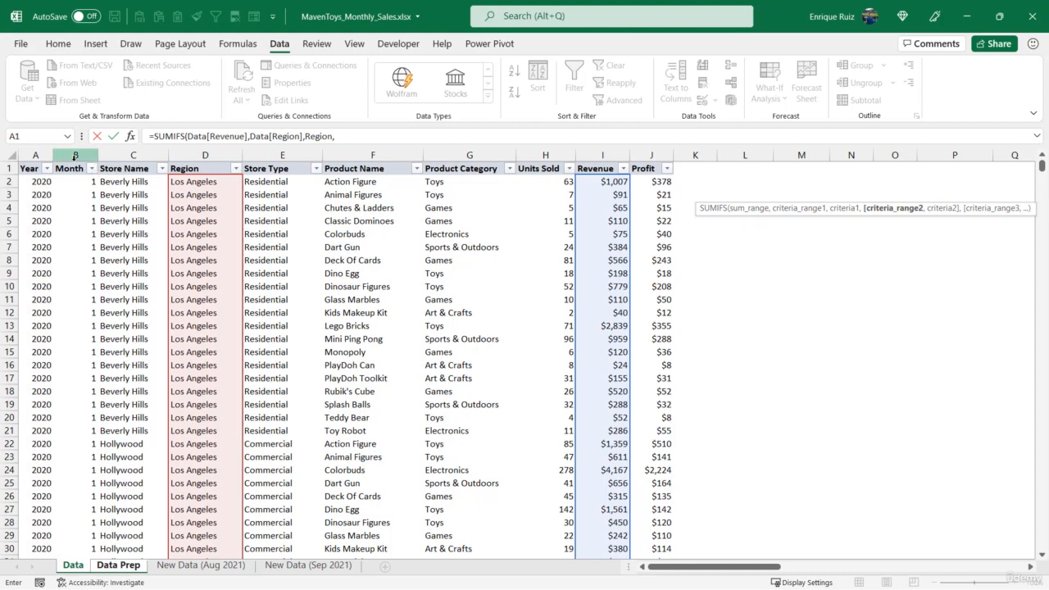
Add SUMIFS criteria matching Data[Month] to CurMonth and Data[Year] to CurYear.
click(74, 156)
click(74, 164)
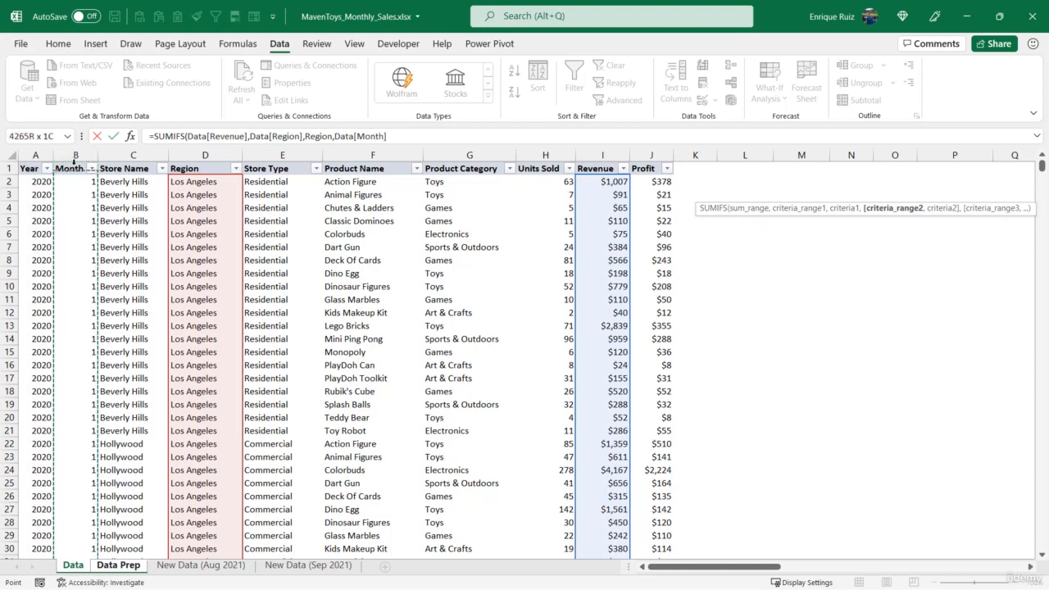
text(,Cur)
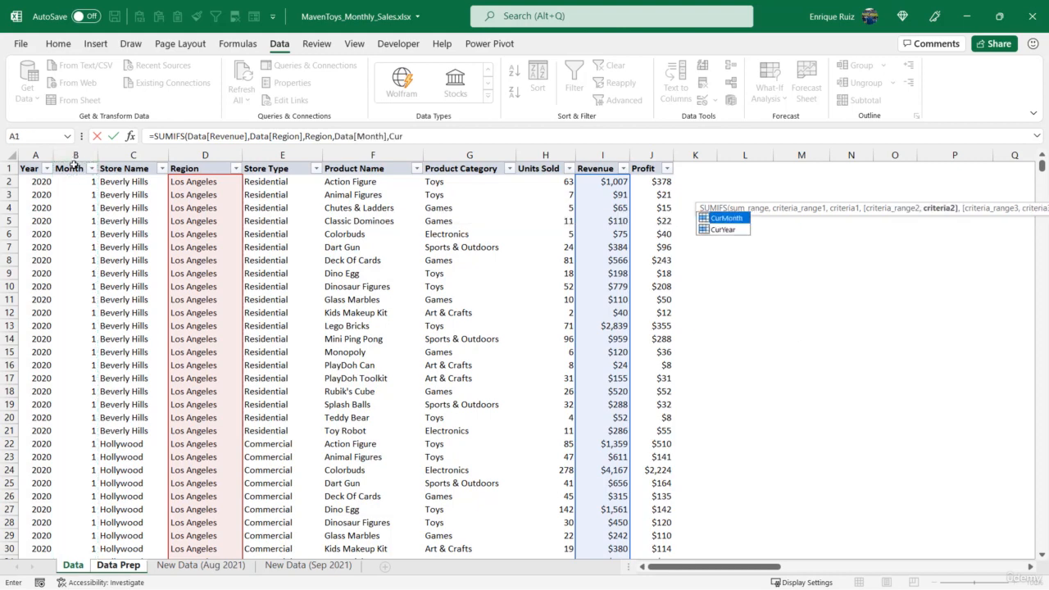
key(Tab)
text(,)
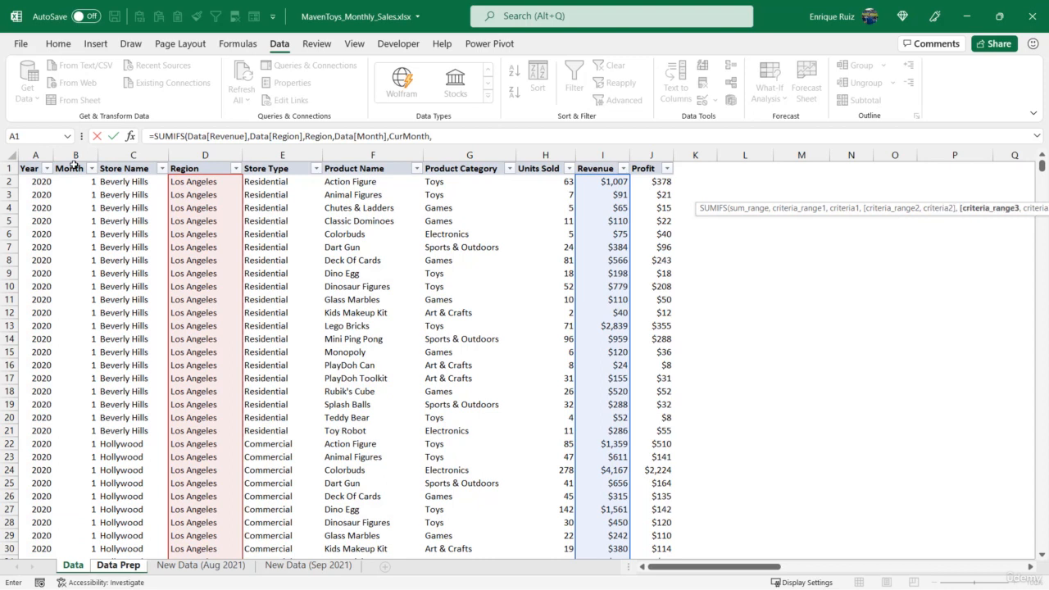
click(34, 166)
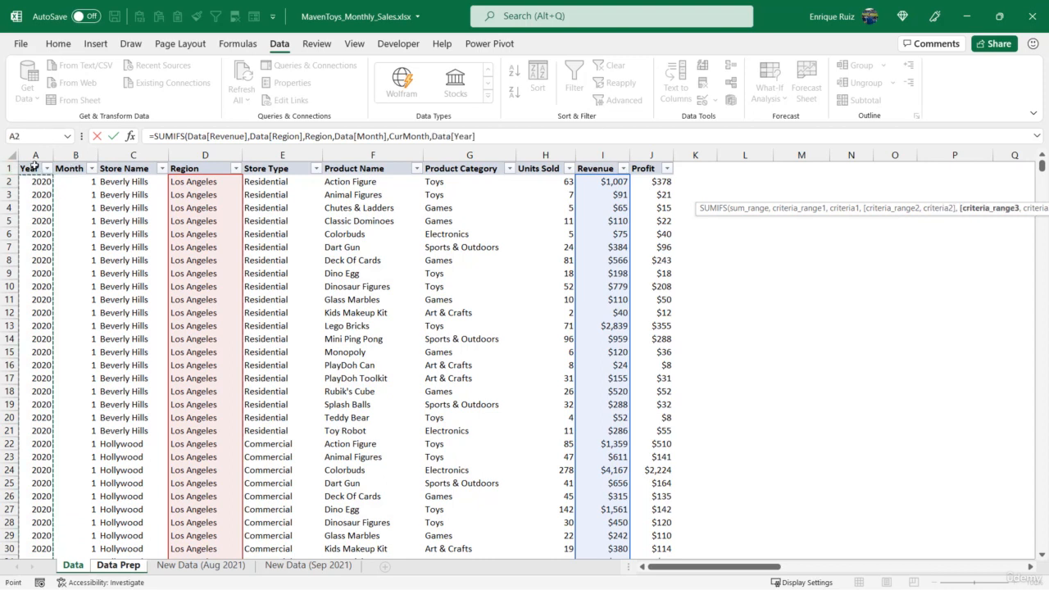
text(,)
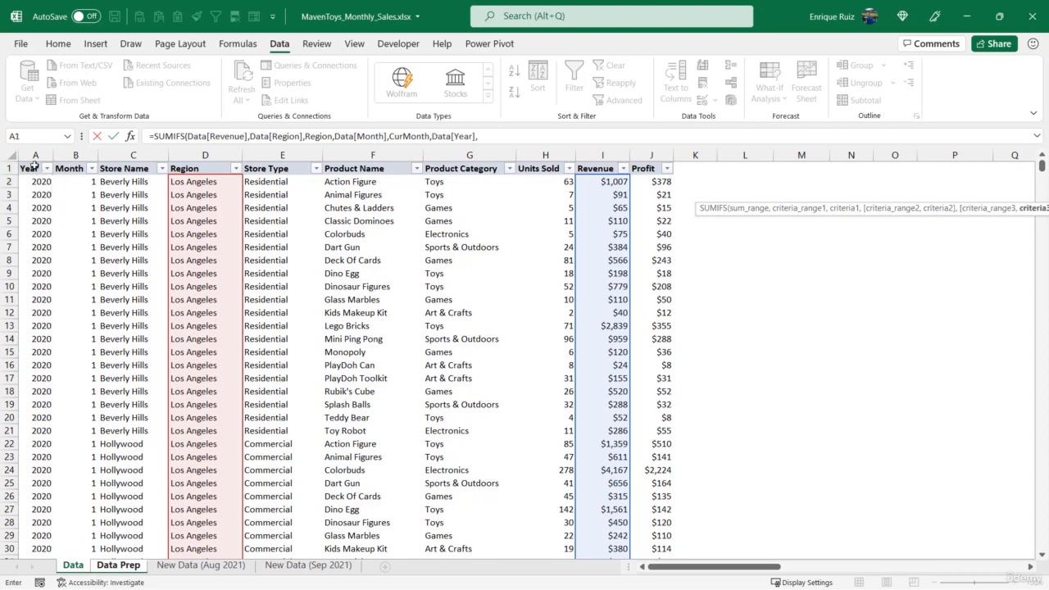
text(Cur)
key(Down)
key(Tab)
text(,)
Add the final criterion matching Data[Product Name] to W3 on Data Prep and complete the X3 formula.
click(363, 170)
text(,)
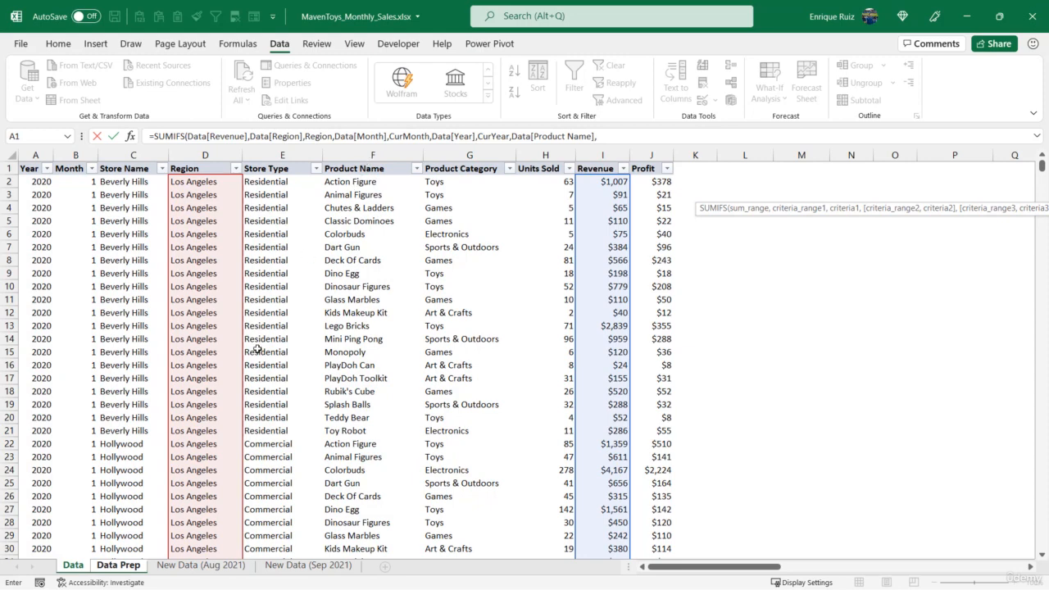
click(119, 566)
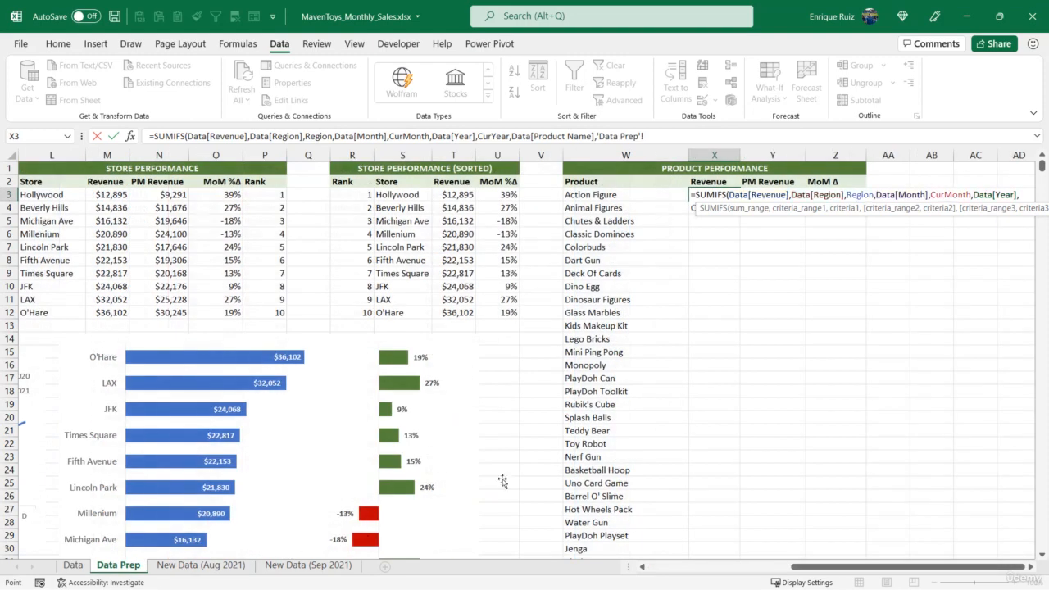
click(599, 194)
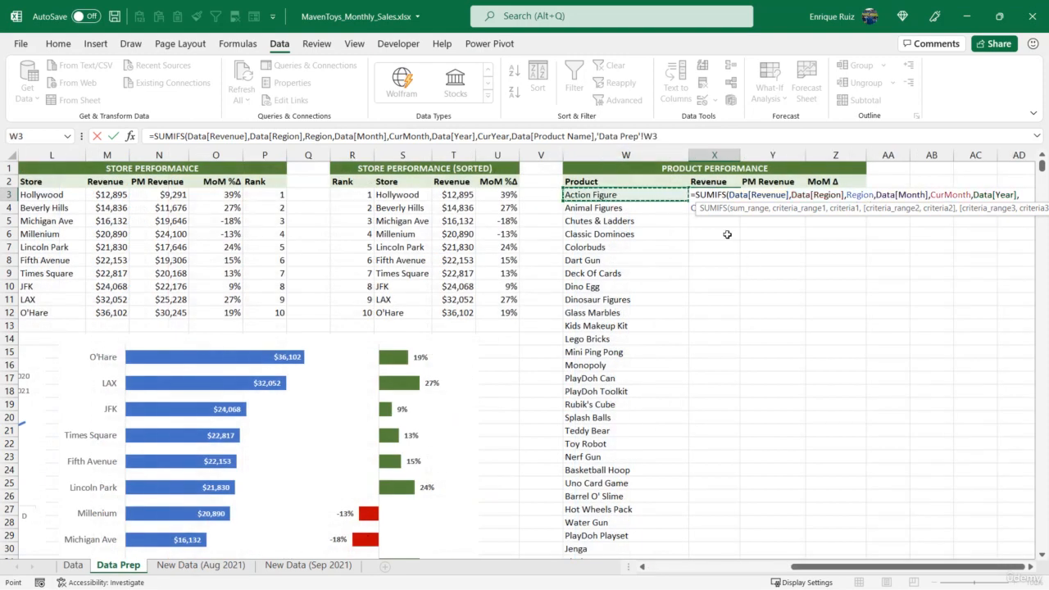
text())
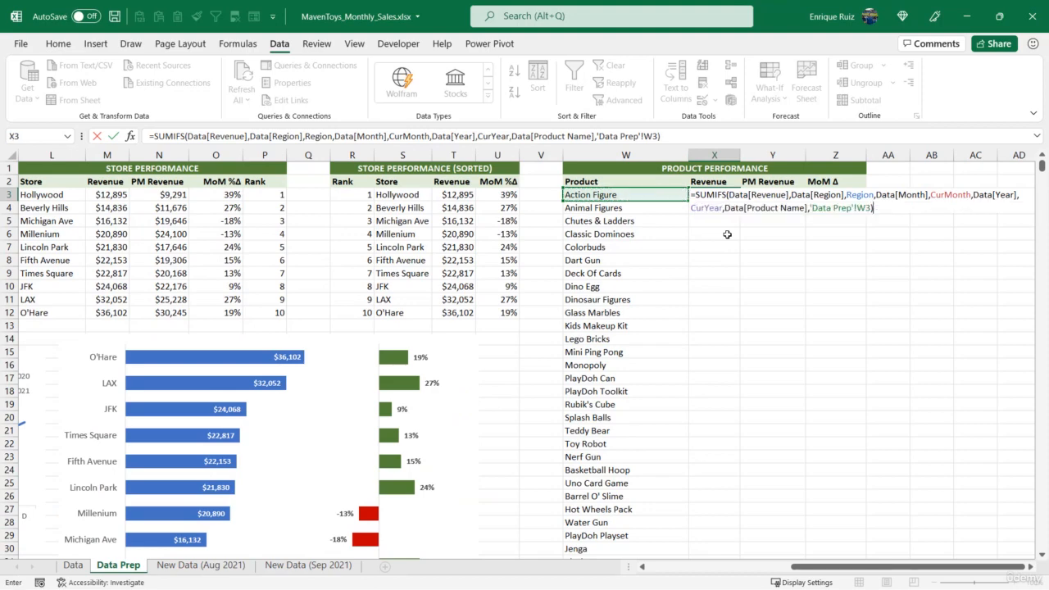
key(ctrl+Return)
Copy the currency formatting of T3 onto X3 and fill the Revenue formula down the product list.
click(468, 195)
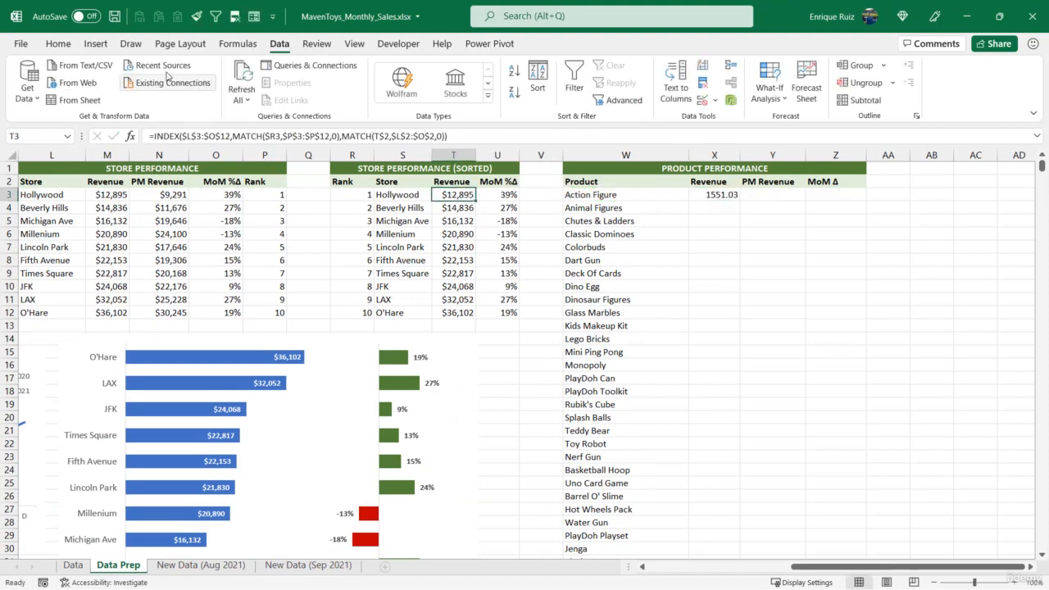
click(58, 43)
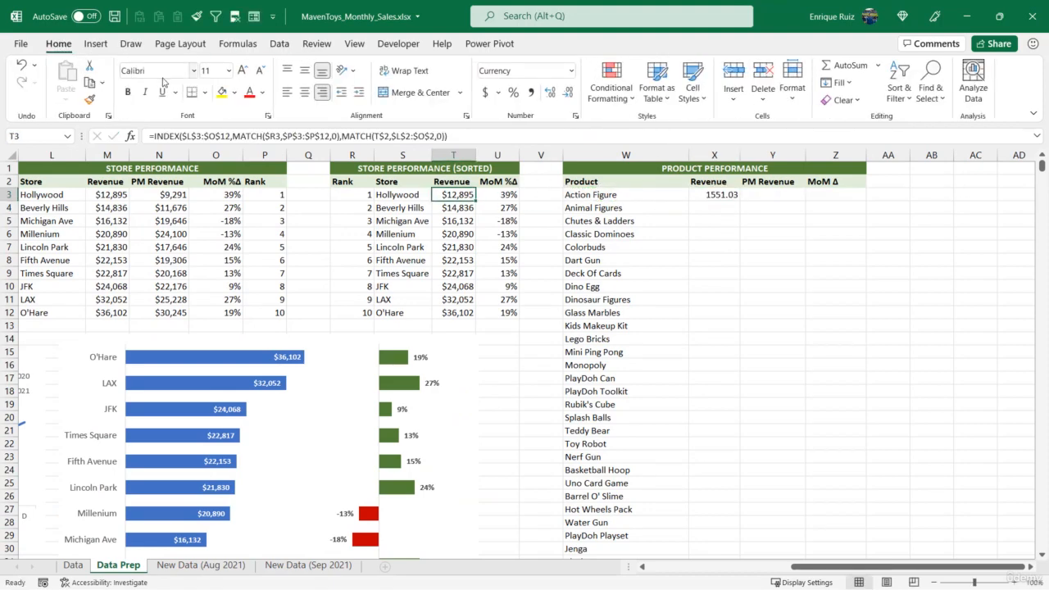
click(90, 100)
click(732, 197)
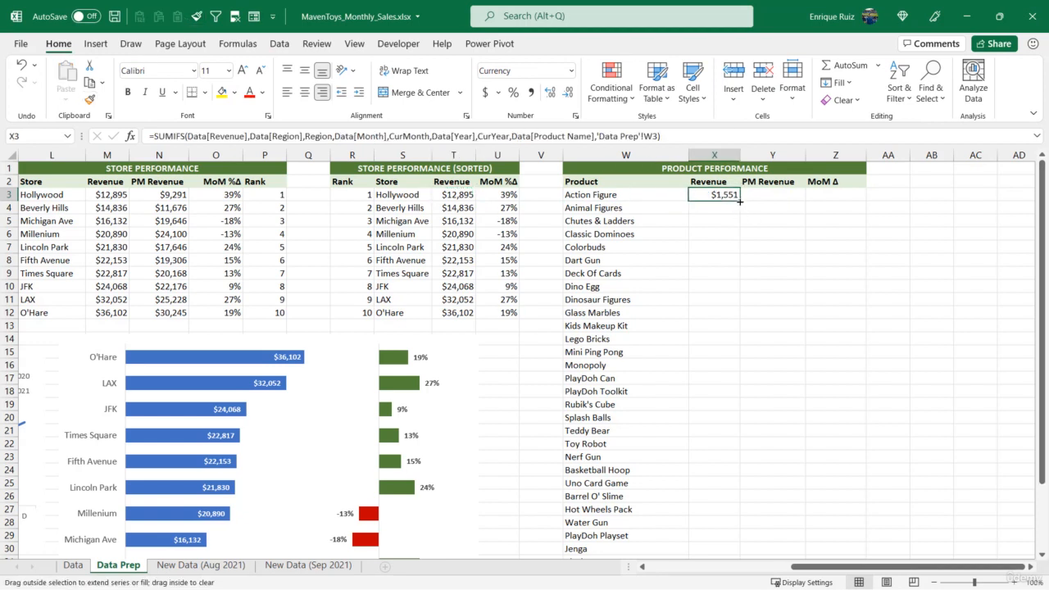
double_click(739, 201)
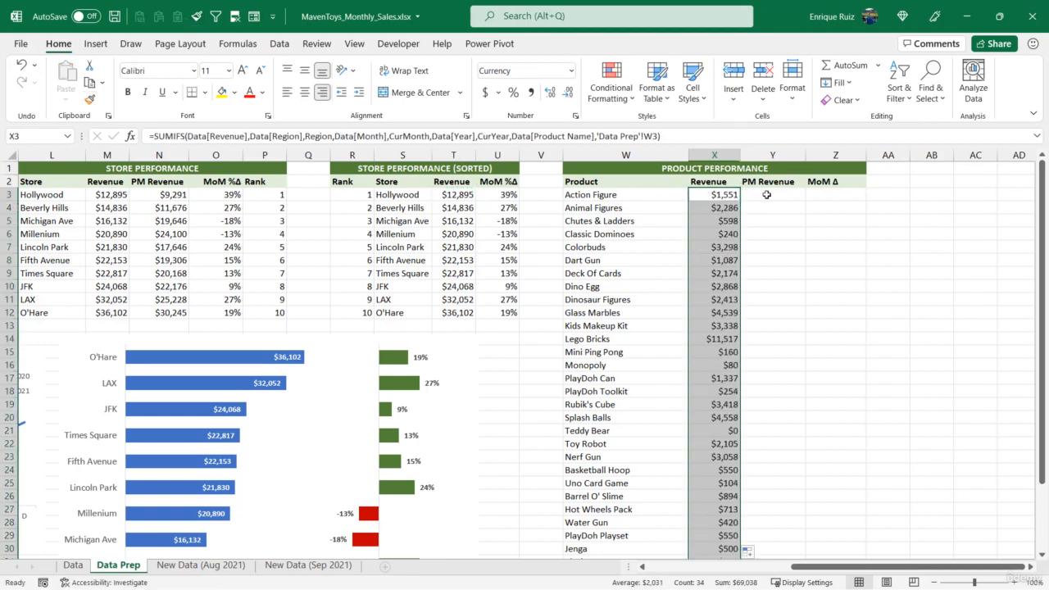
Copy the full SUMIFS formula text from X3 and paste it into Y3 under PM Revenue.
click(768, 195)
click(707, 195)
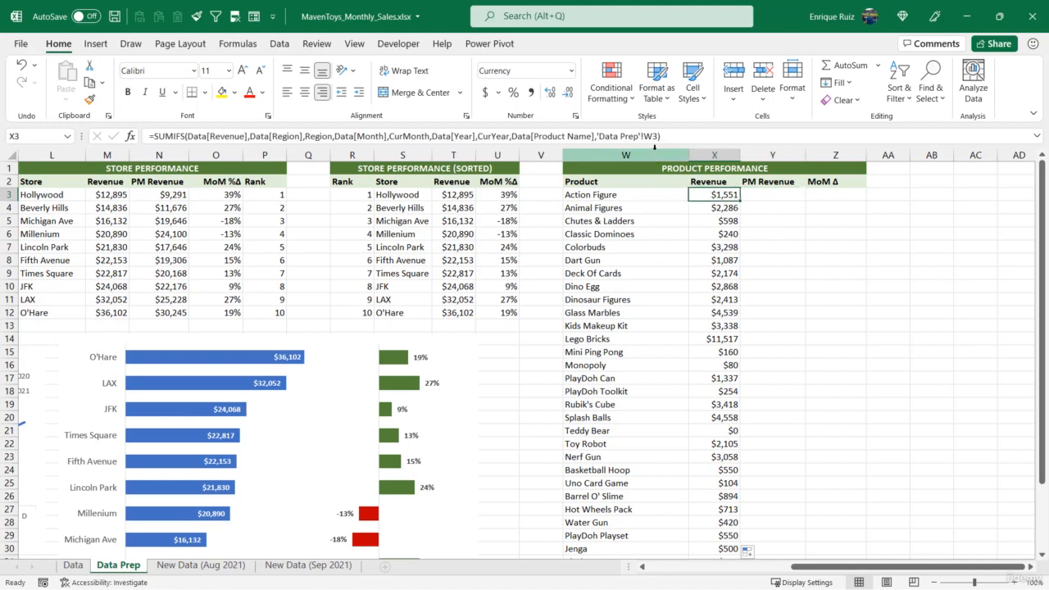
drag(674, 136, 123, 137)
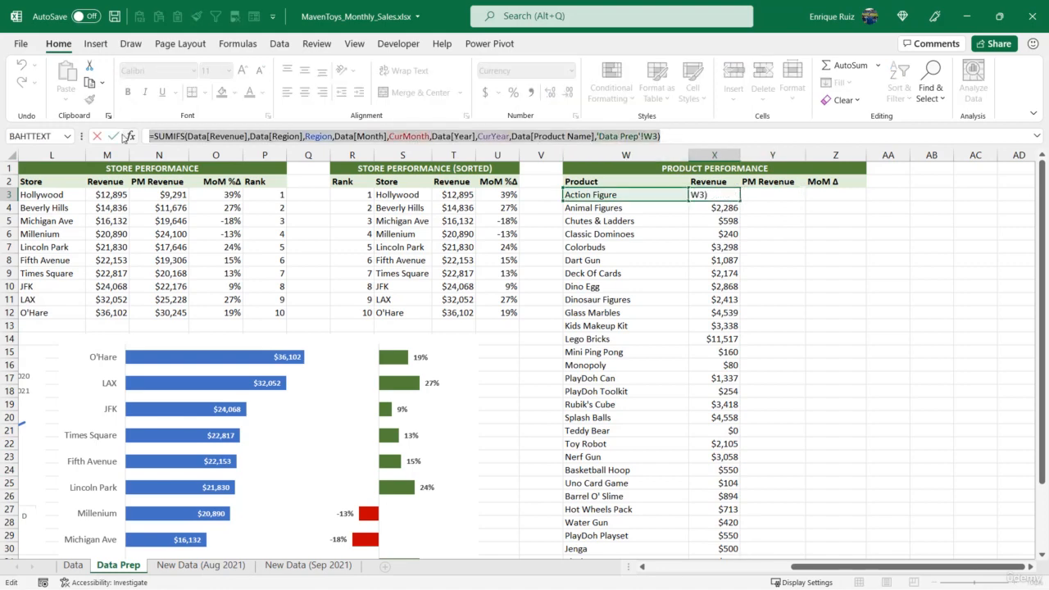
key(Escape)
click(795, 182)
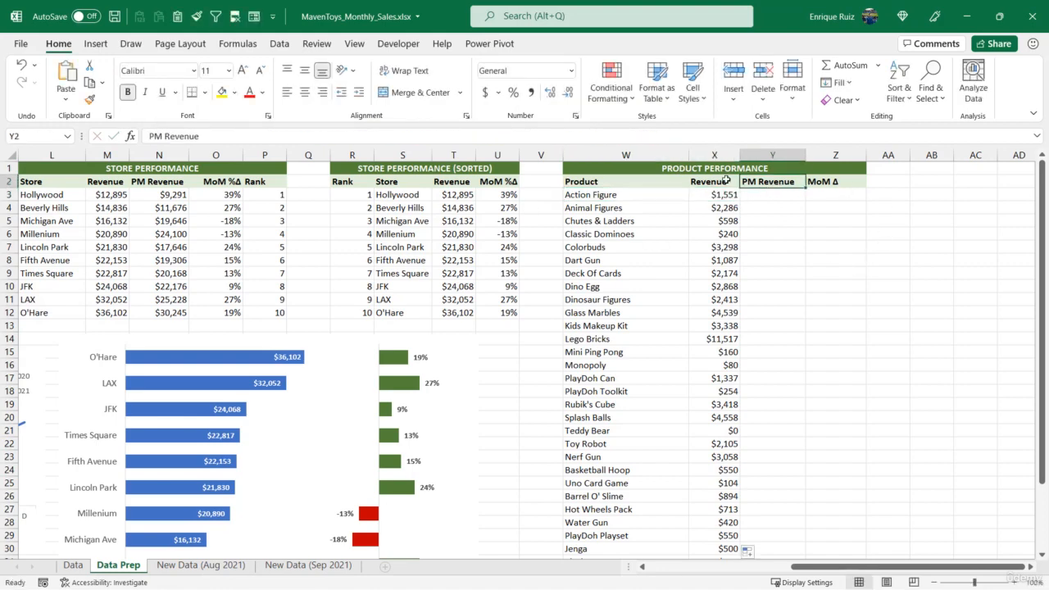
click(771, 194)
click(578, 135)
key(ctrl+v)
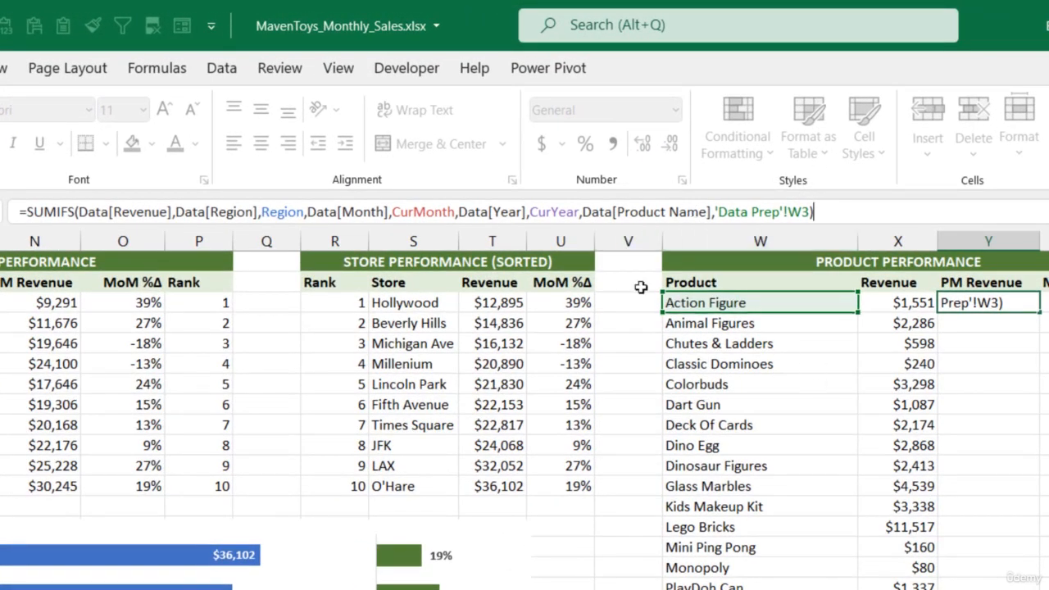
Replace CurYear with PMYear and CurMonth with PrevMonth in the Y3 formula and enter it.
click(552, 214)
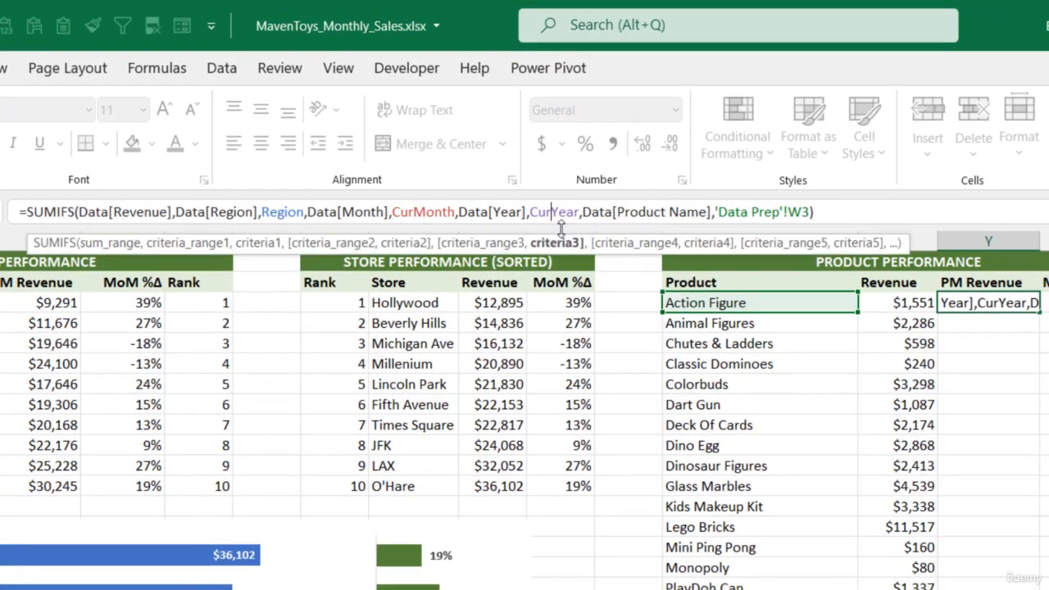
key(BackSpace)
key(BackSpace)
key(BackSpace)
text(PM)
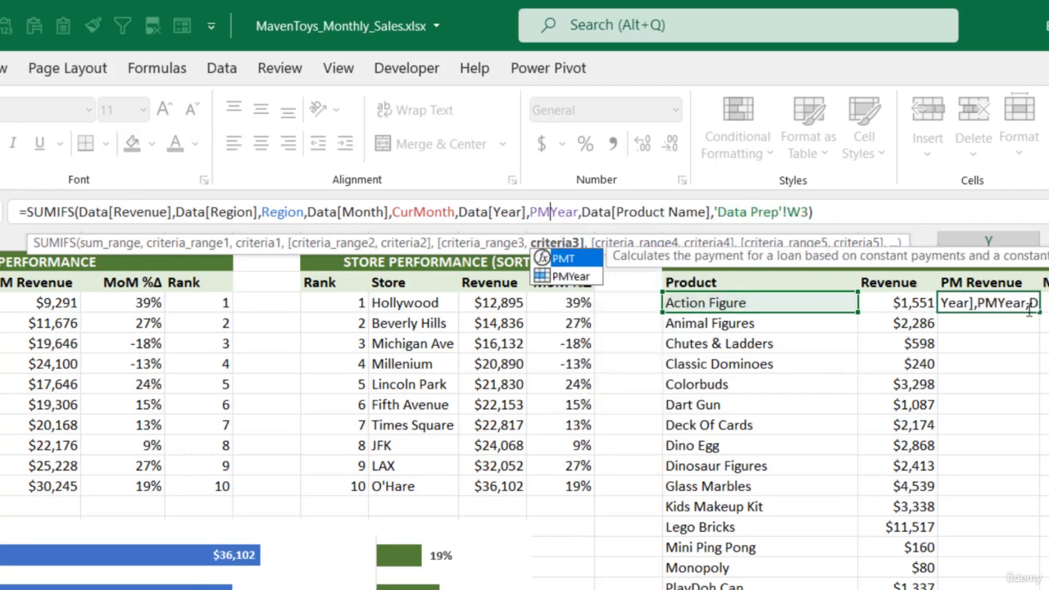
click(415, 213)
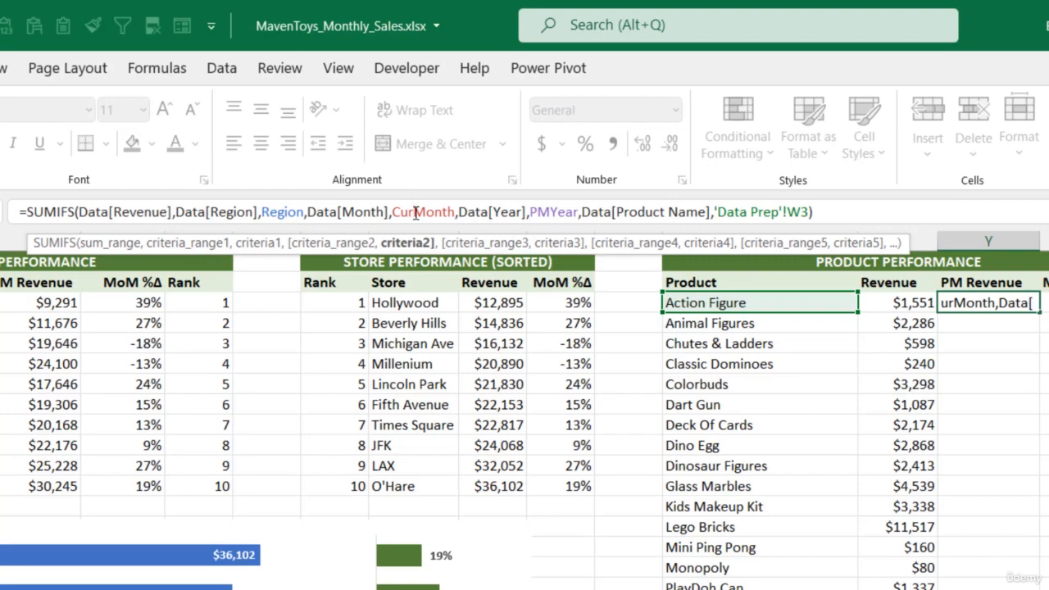
key(BackSpace)
key(BackSpace)
key(BackSpace)
text(Prev)
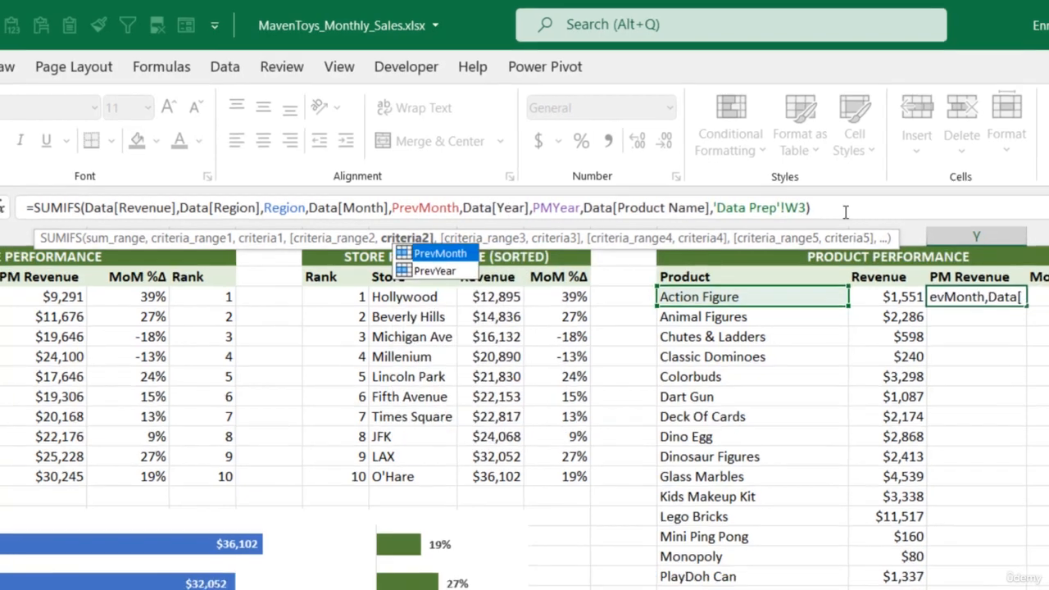
click(852, 215)
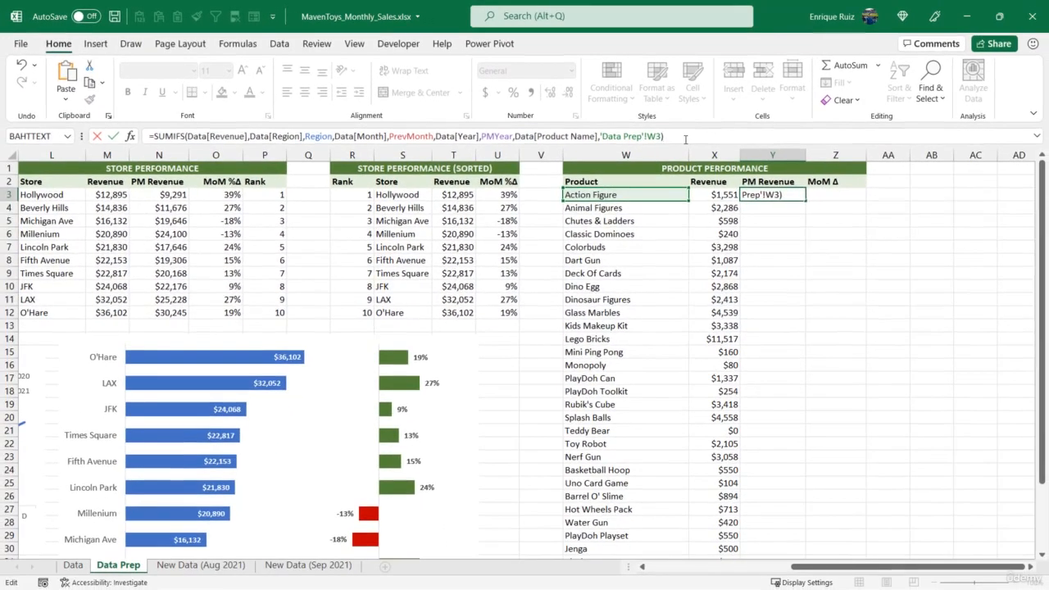
key(Return)
Copy the currency formatting of X3 onto Y3 and fill the PM Revenue formula down to the last product.
click(722, 195)
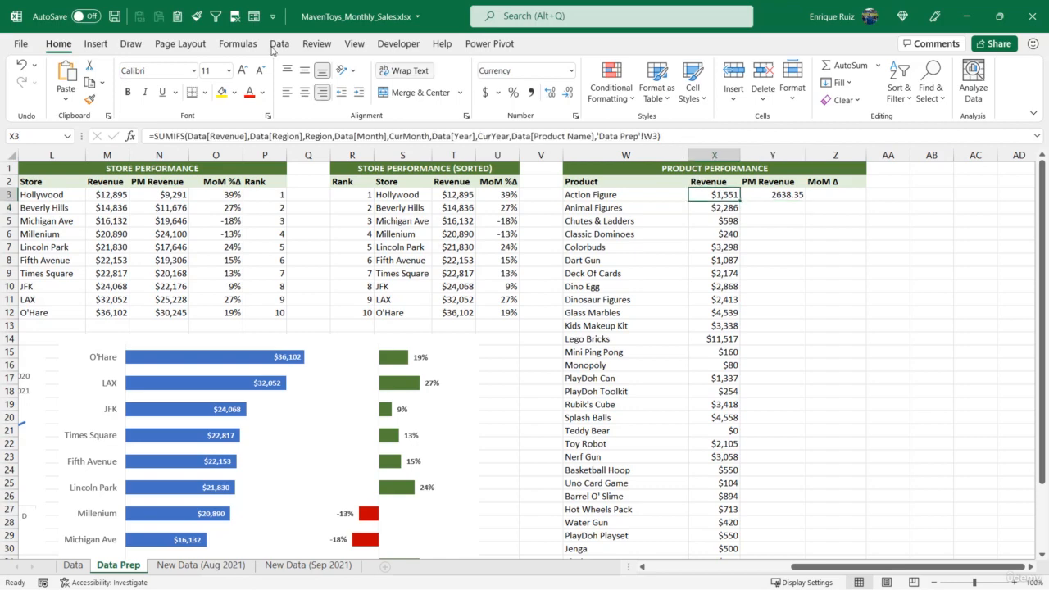
click(89, 99)
click(786, 195)
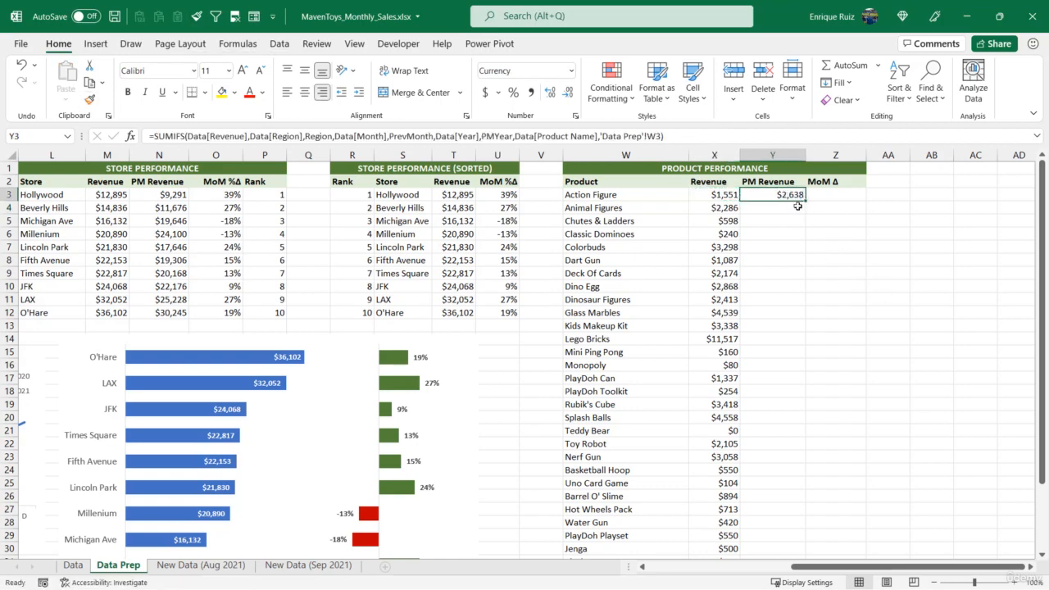
double_click(804, 200)
scroll(786, 215, down, 6)
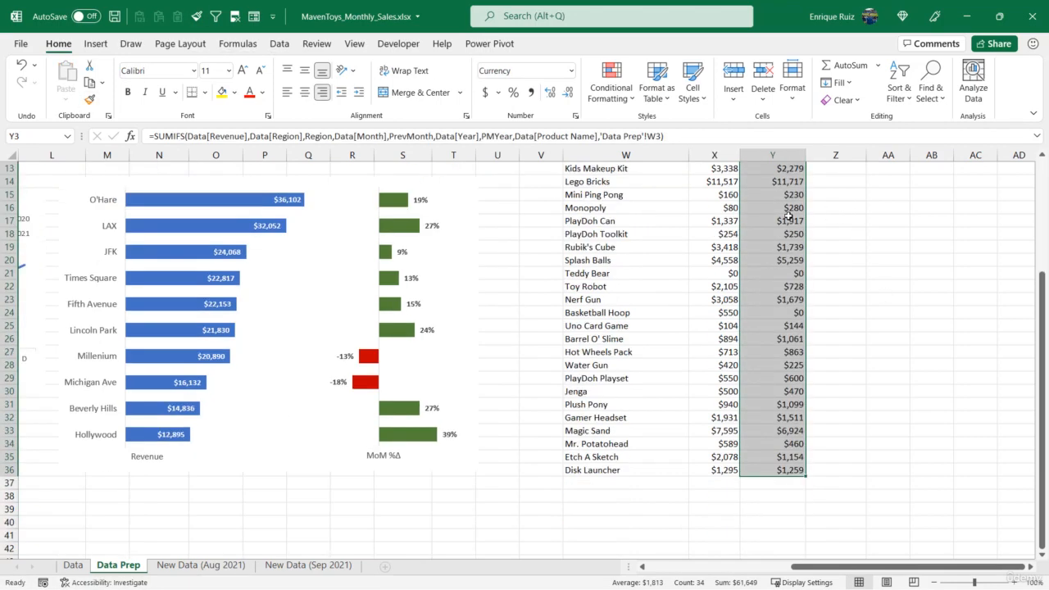
scroll(787, 215, up, 6)
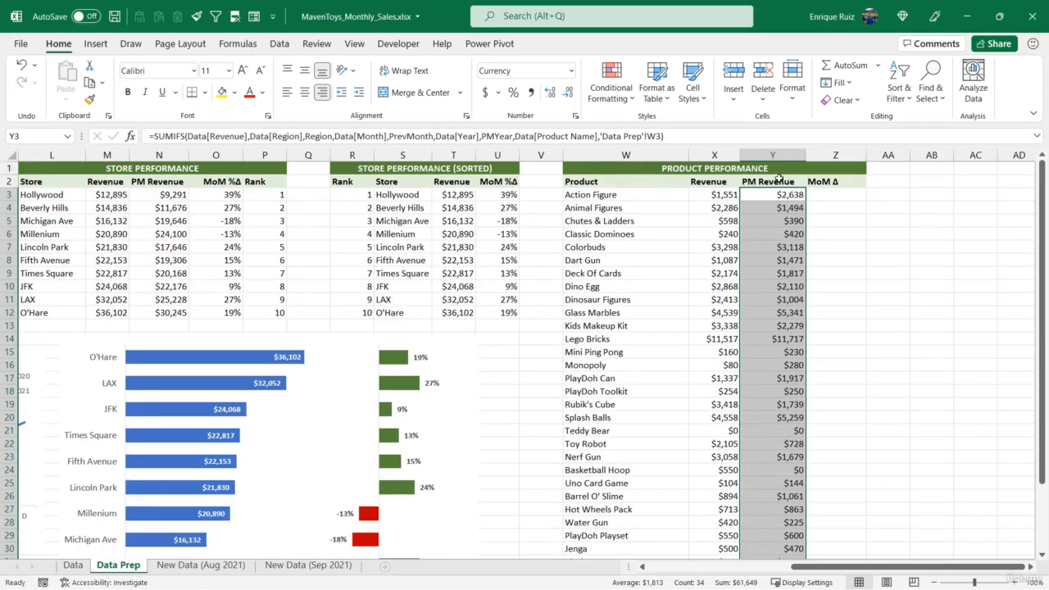
Enter =X3-Y3 in Z3 under MoM Δ and fill the formula down to the last product.
click(832, 199)
text(=)
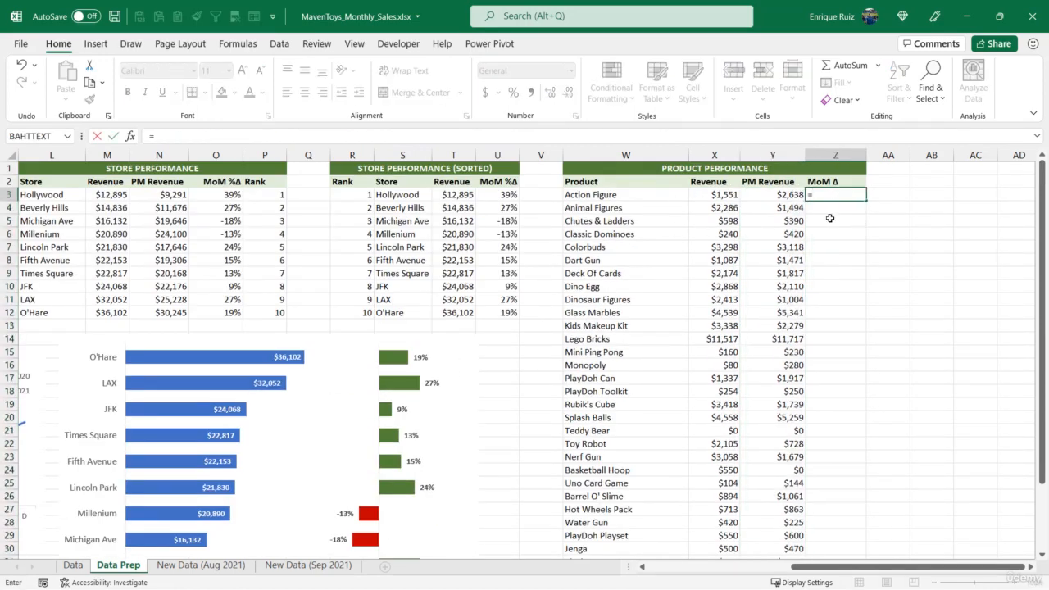
click(725, 196)
text(-)
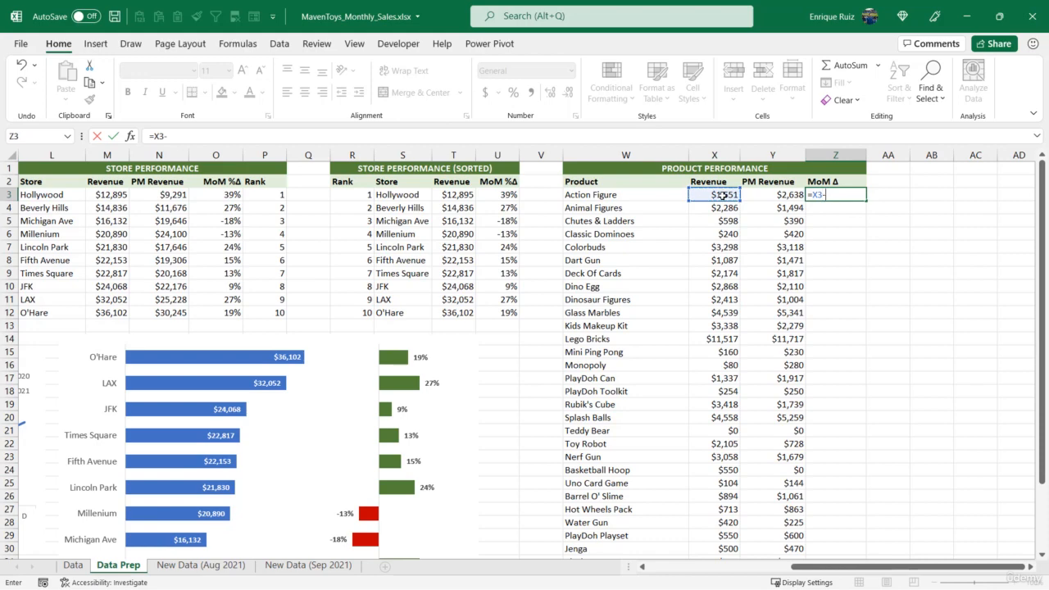
click(765, 194)
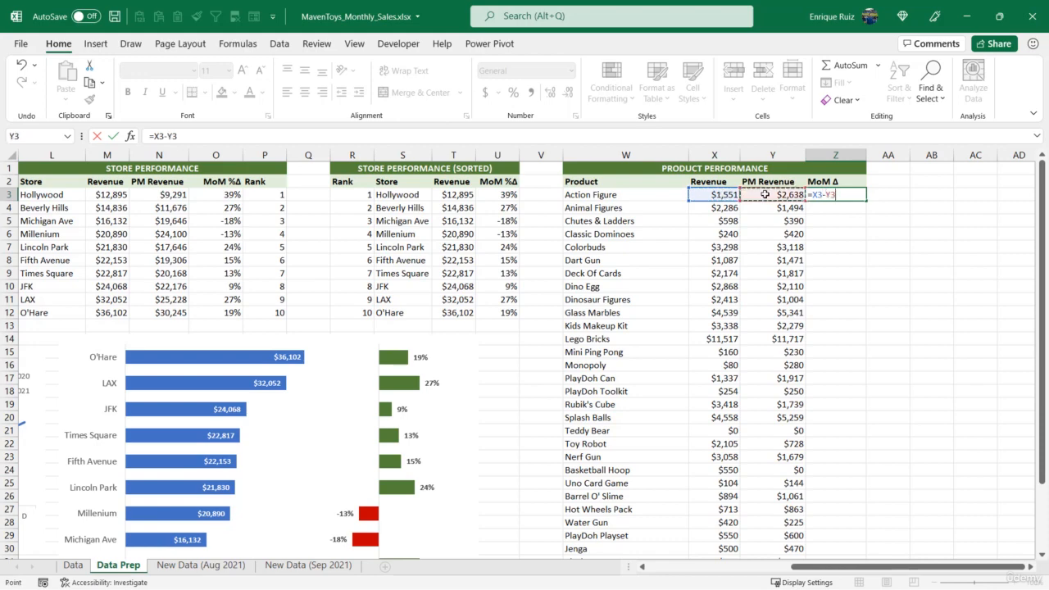
key(Return)
click(853, 199)
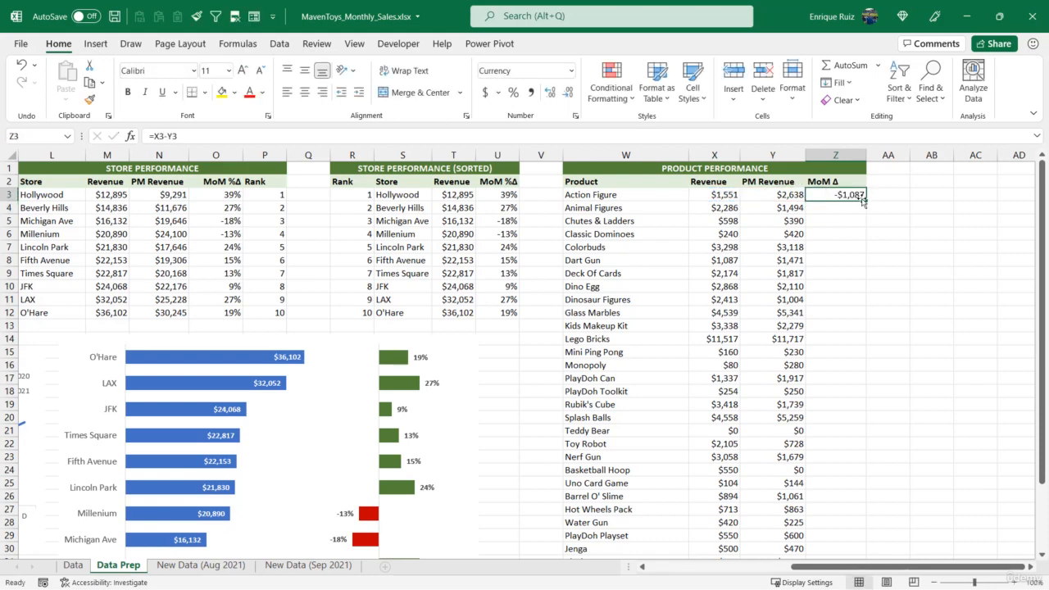
double_click(867, 200)
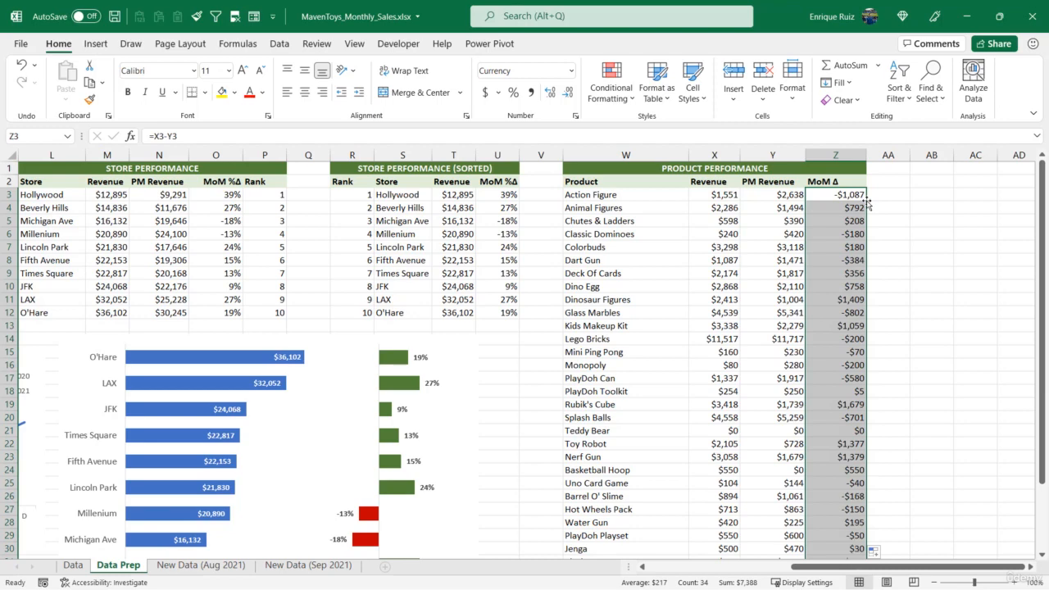
click(823, 208)
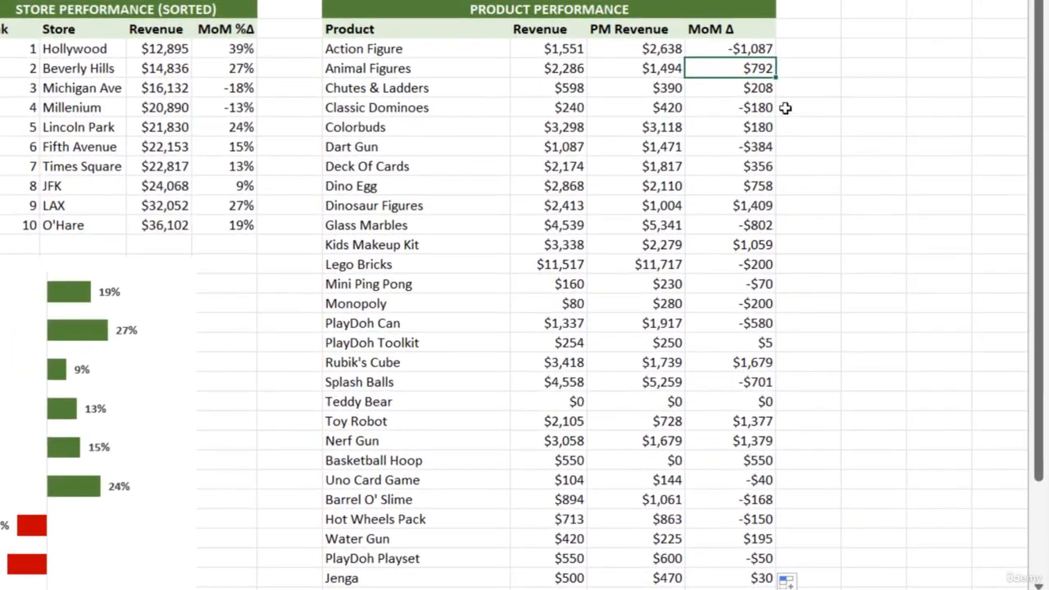
Add the headers Rank (+) in AA2 and Rank (-) in AB2, and extend the green Product Performance banner formatting over both columns.
click(799, 33)
text(Rank (+)
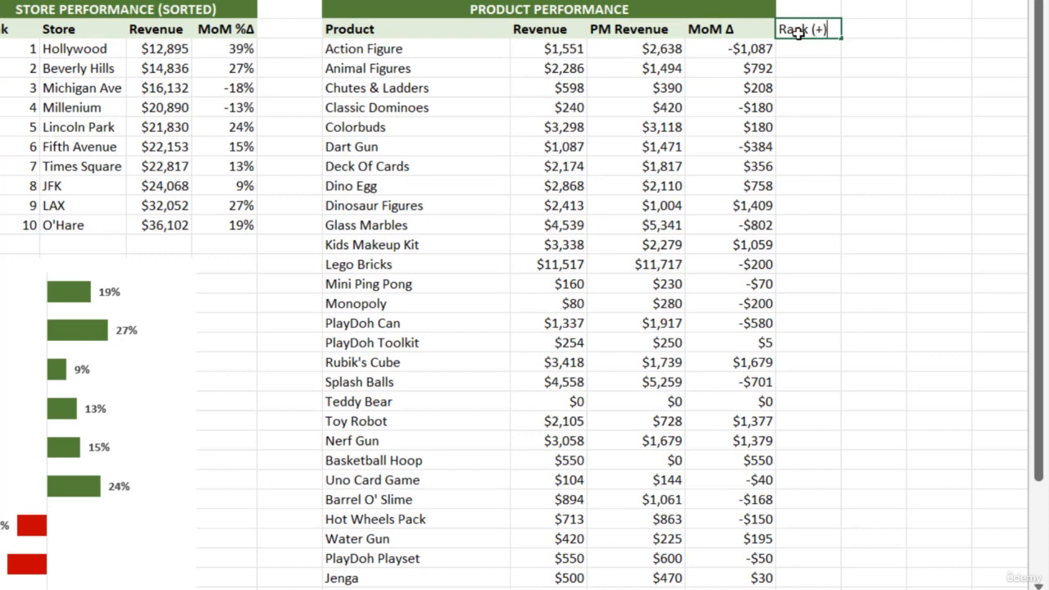
key(Tab)
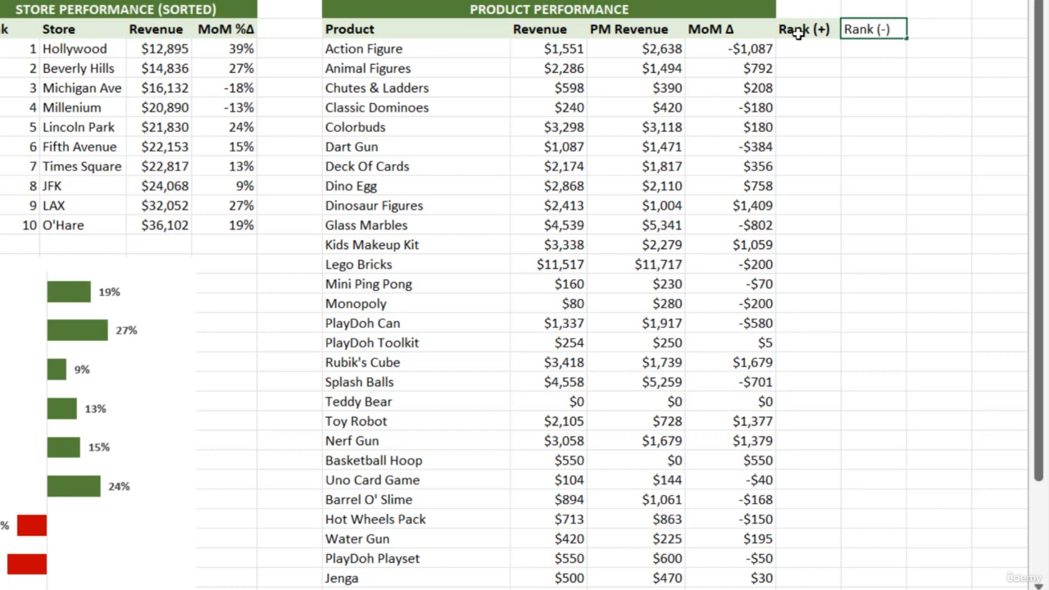
key(Return)
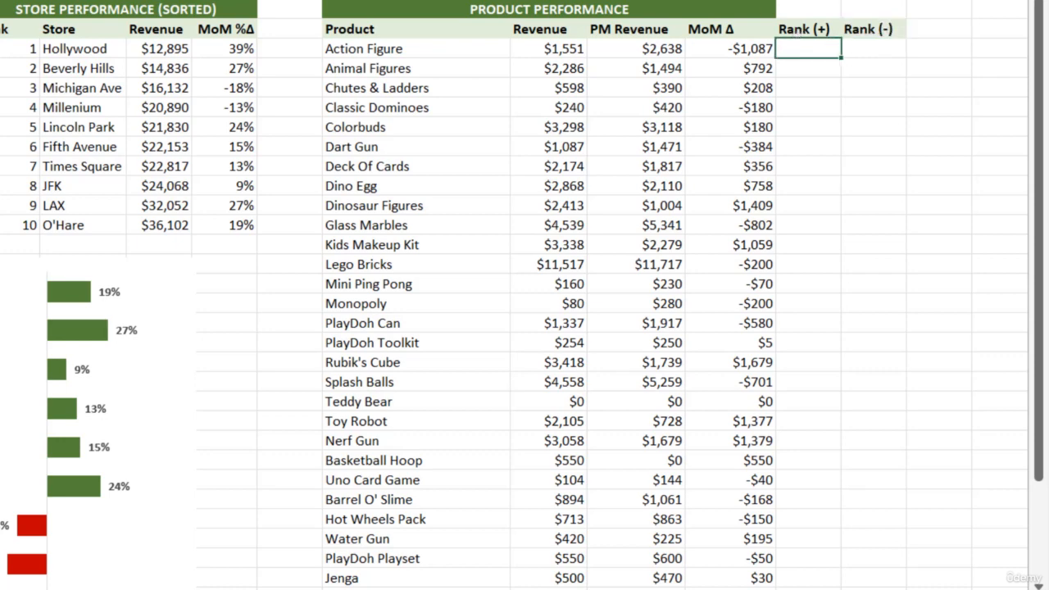
click(509, 11)
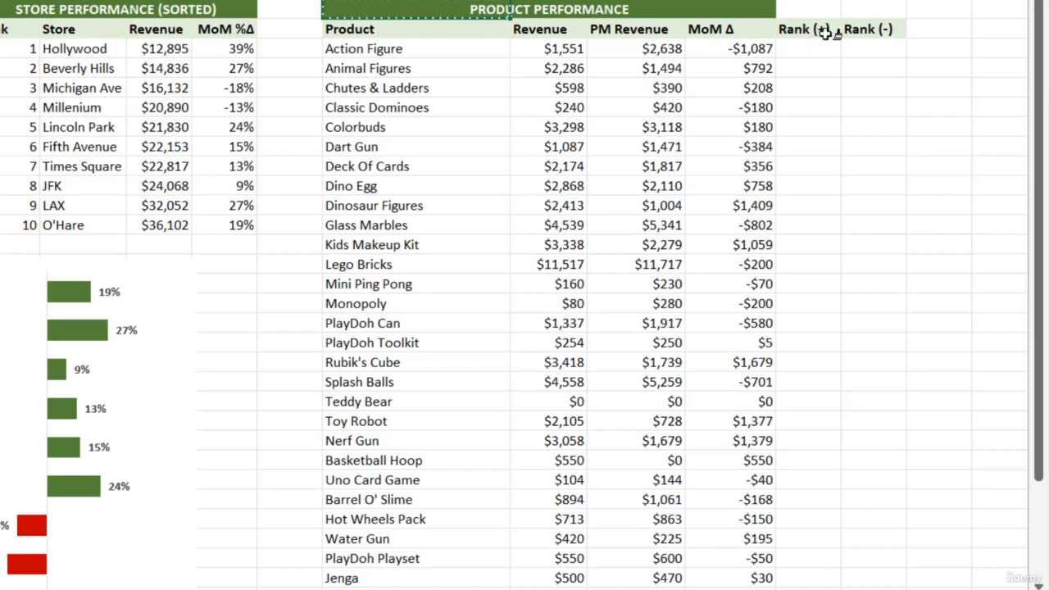
shift+click(866, 9)
Enter =RANK.AVG(Z3,$Z$3:$Z$36,0) in AA3 to rank MoM Δ in descending order and fill it down the product list.
click(802, 45)
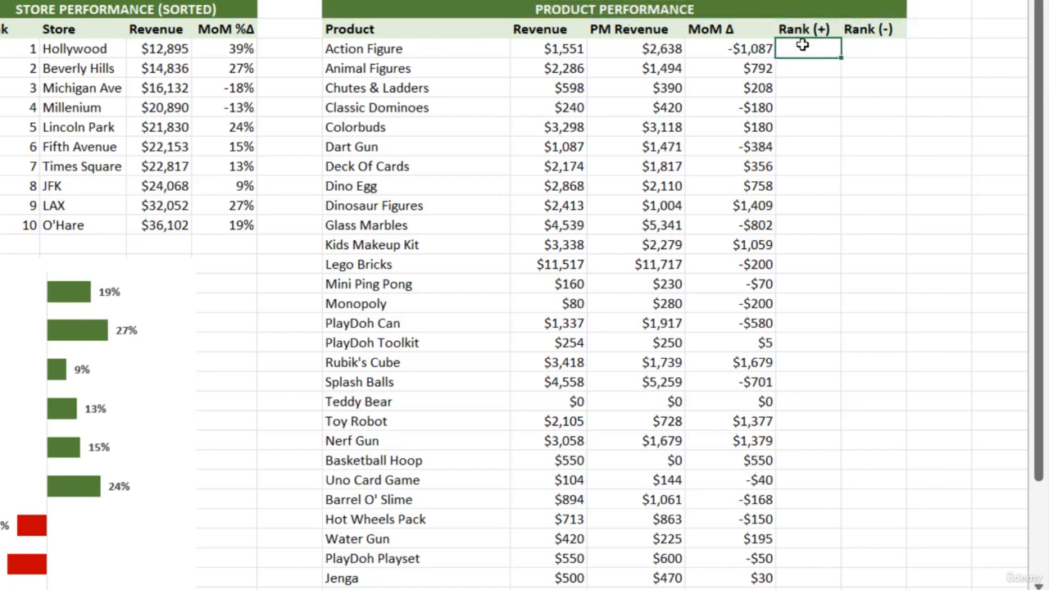
text(=rank)
key(Tab)
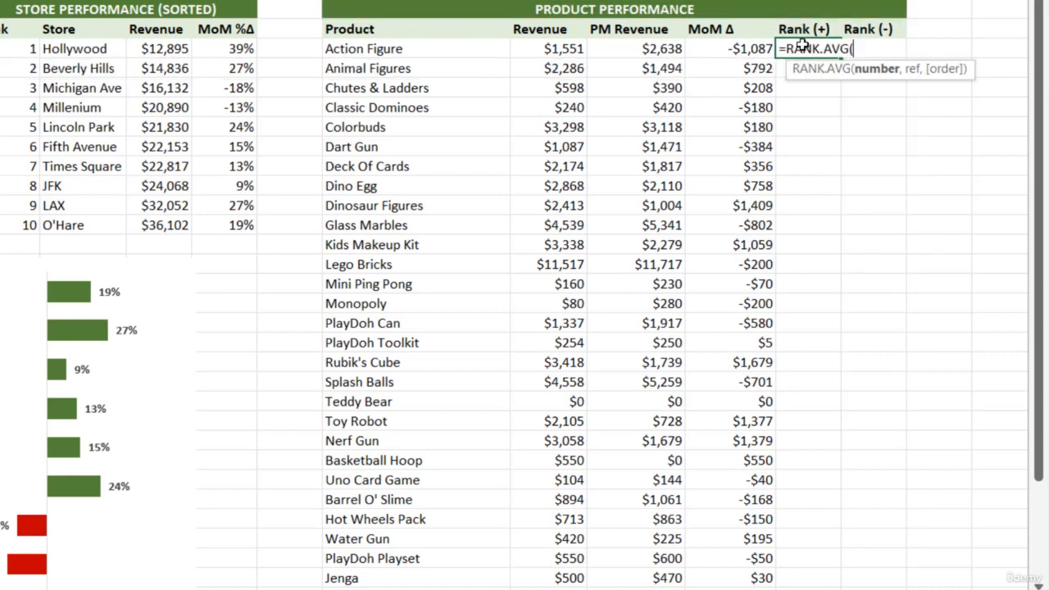
click(731, 51)
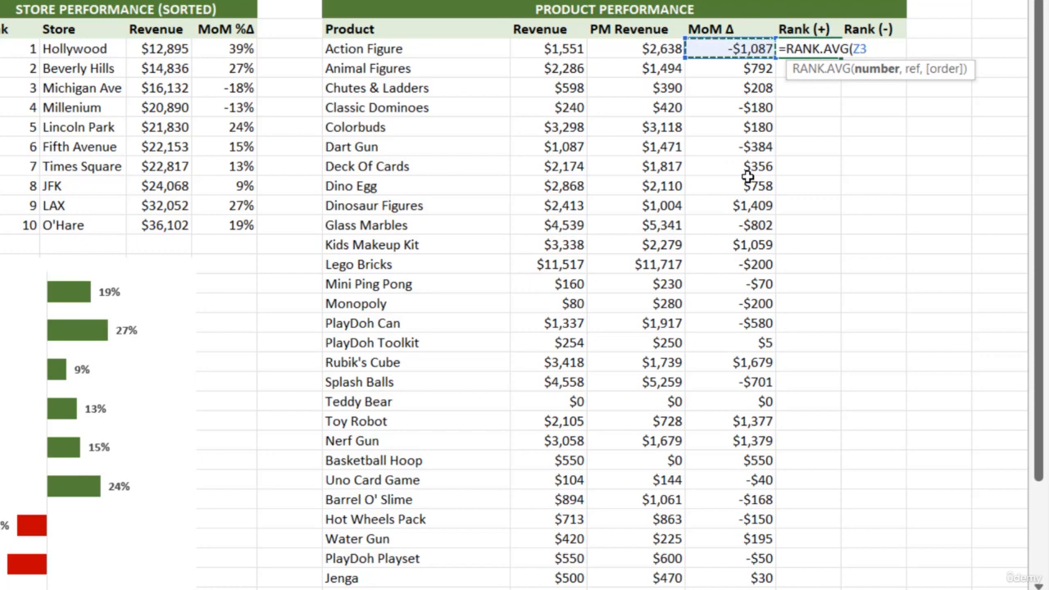
text(,)
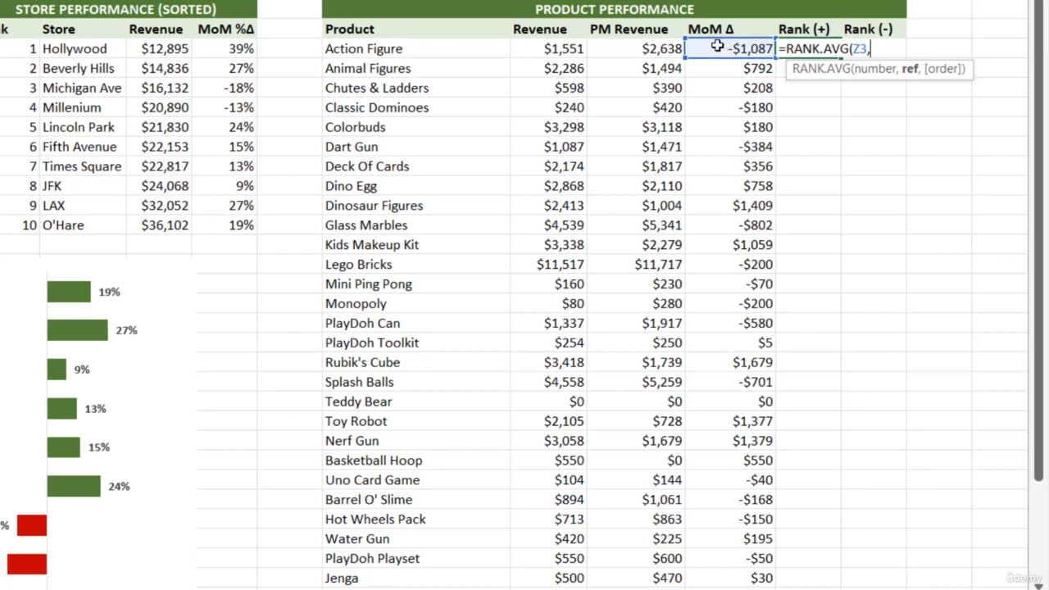
drag(726, 48, 721, 550)
key(F4)
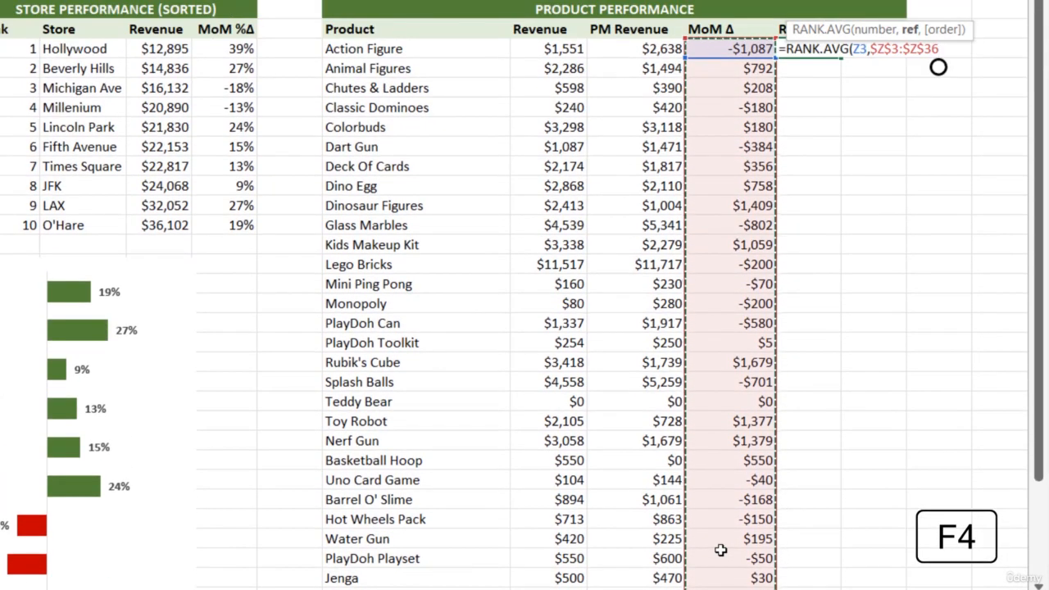
text(,)
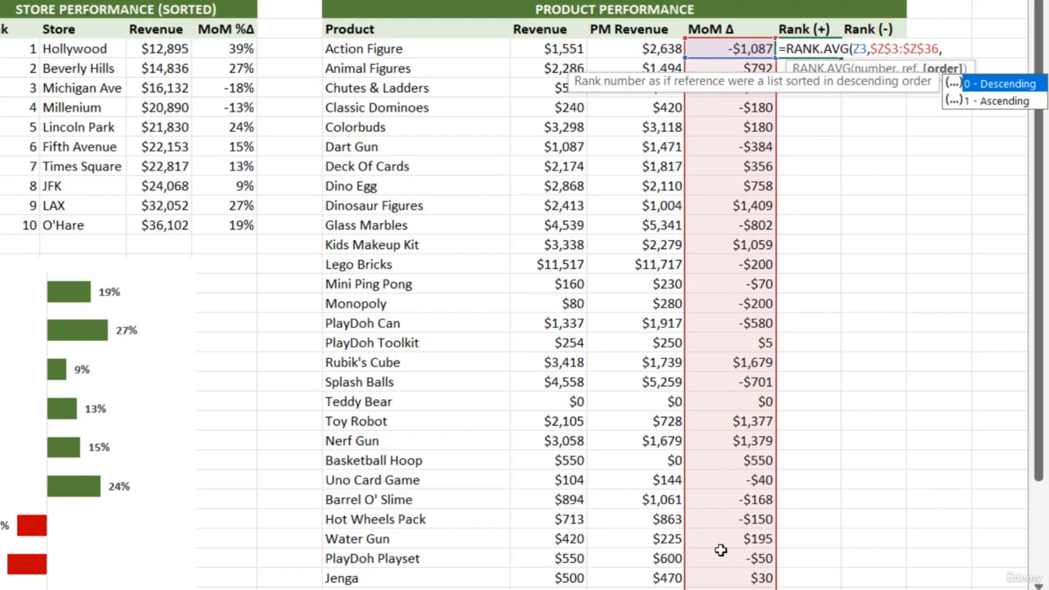
text(0)
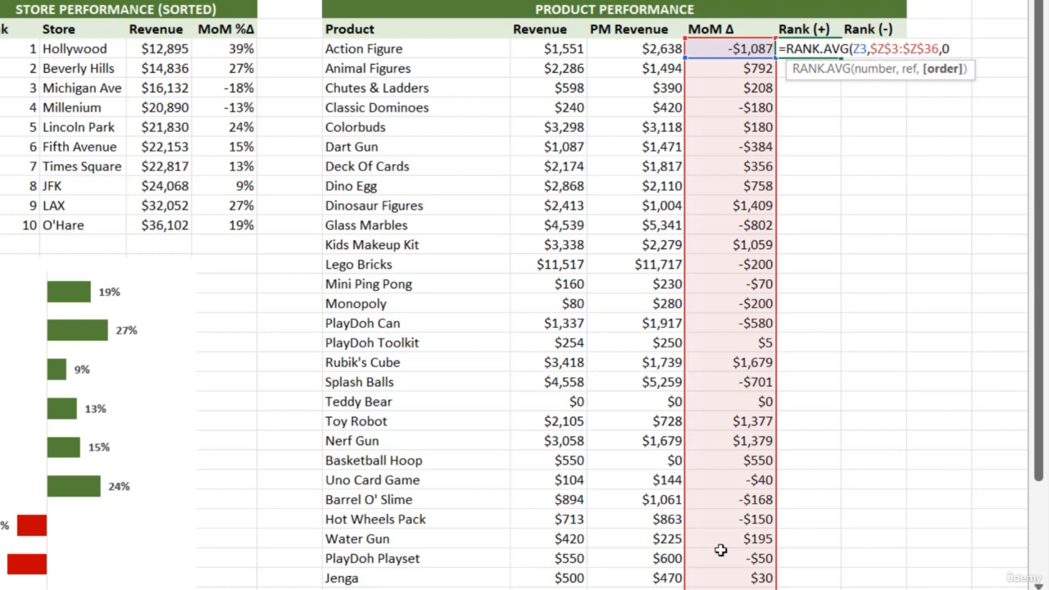
text())
key(Return)
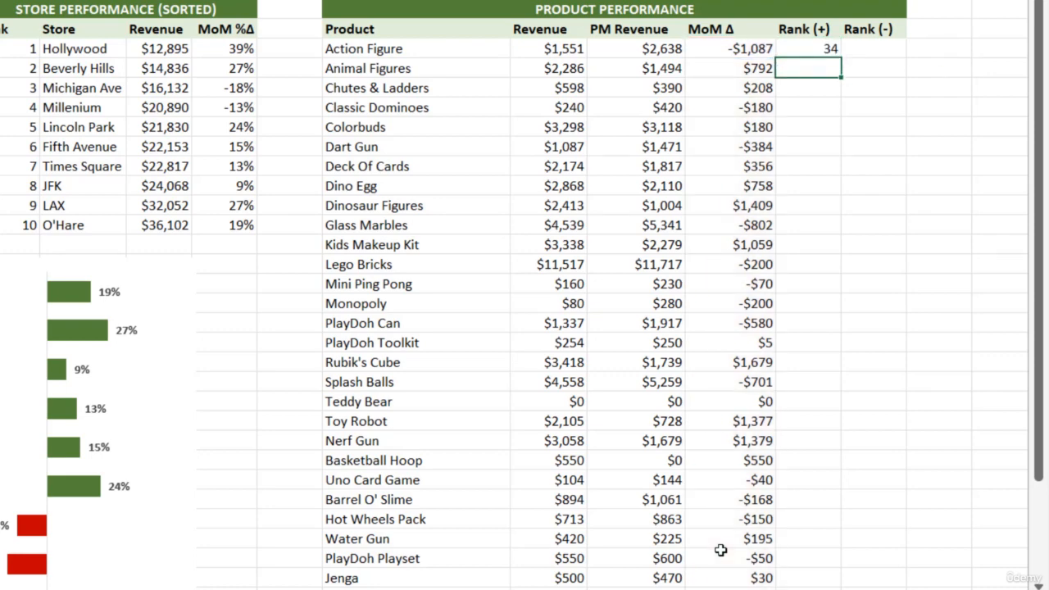
click(811, 48)
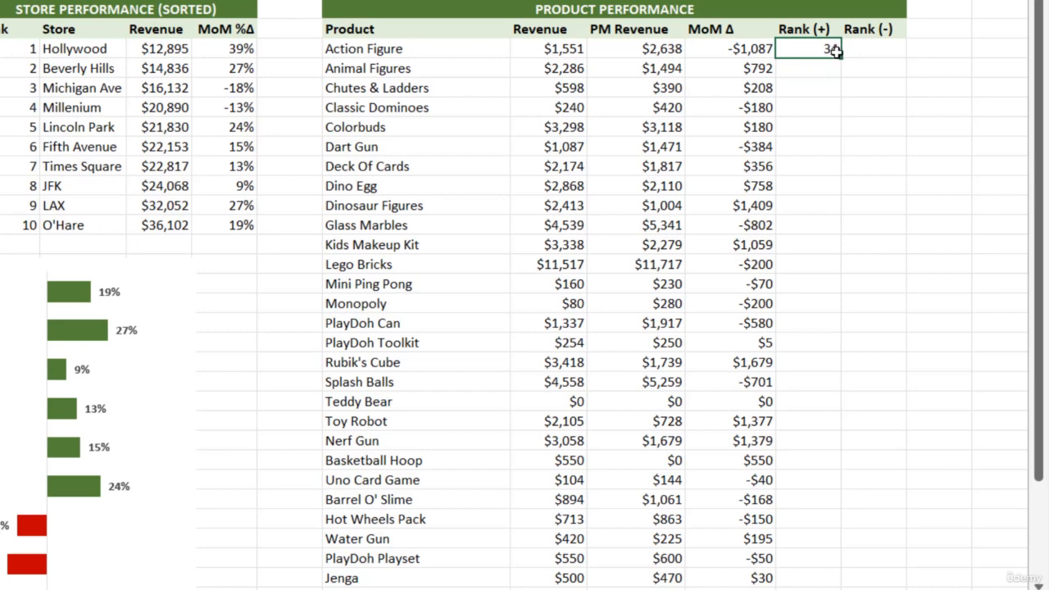
double_click(838, 53)
Enter =RANK.AVG(Z3,$Z$3:$Z$36,1) in AB3 to rank MoM Δ in ascending order and fill it down the product list.
click(863, 54)
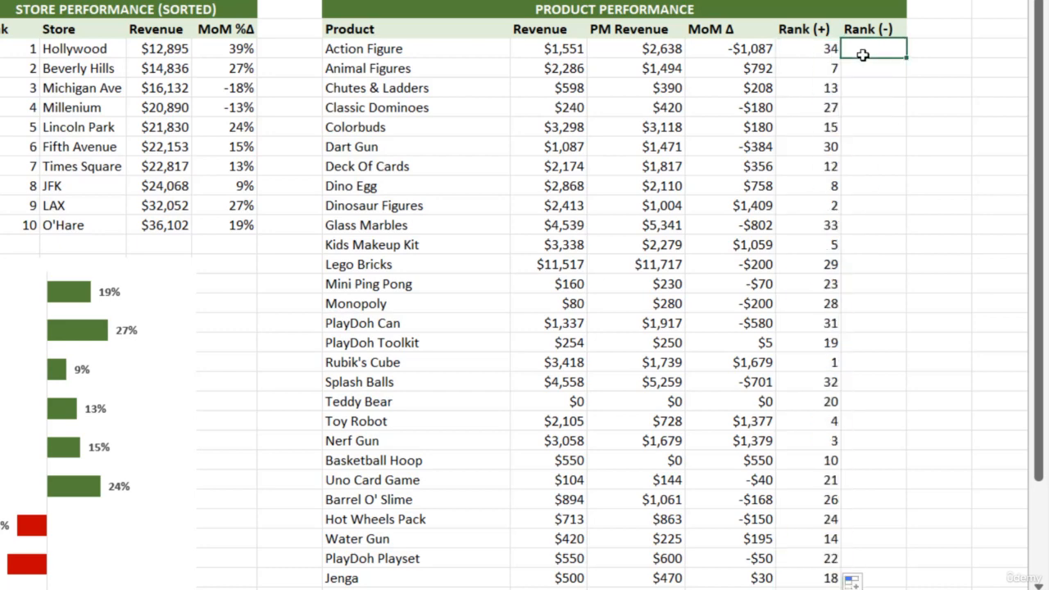
text(=RANK)
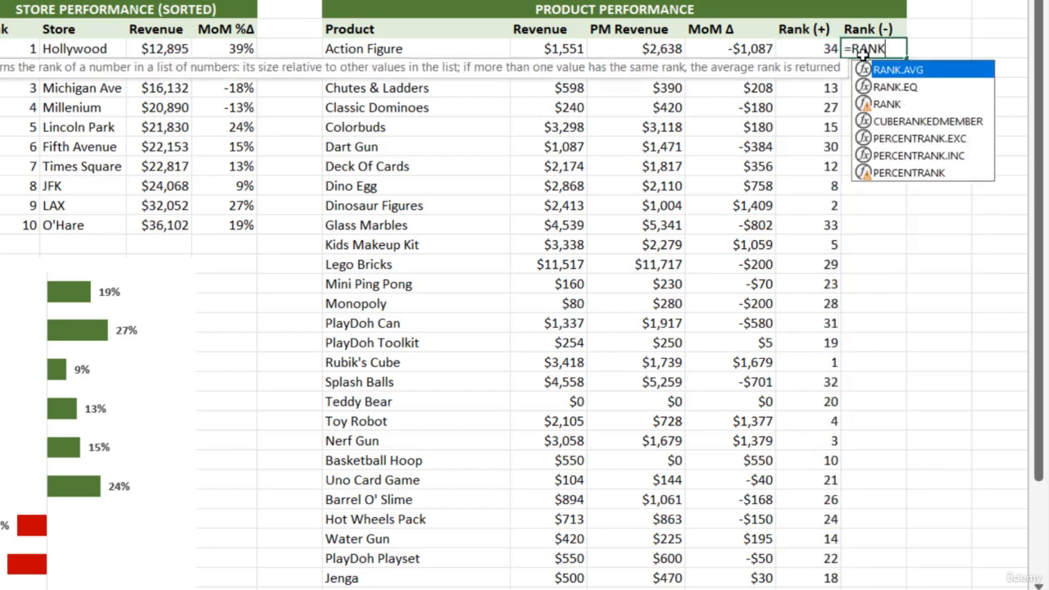
key(Tab)
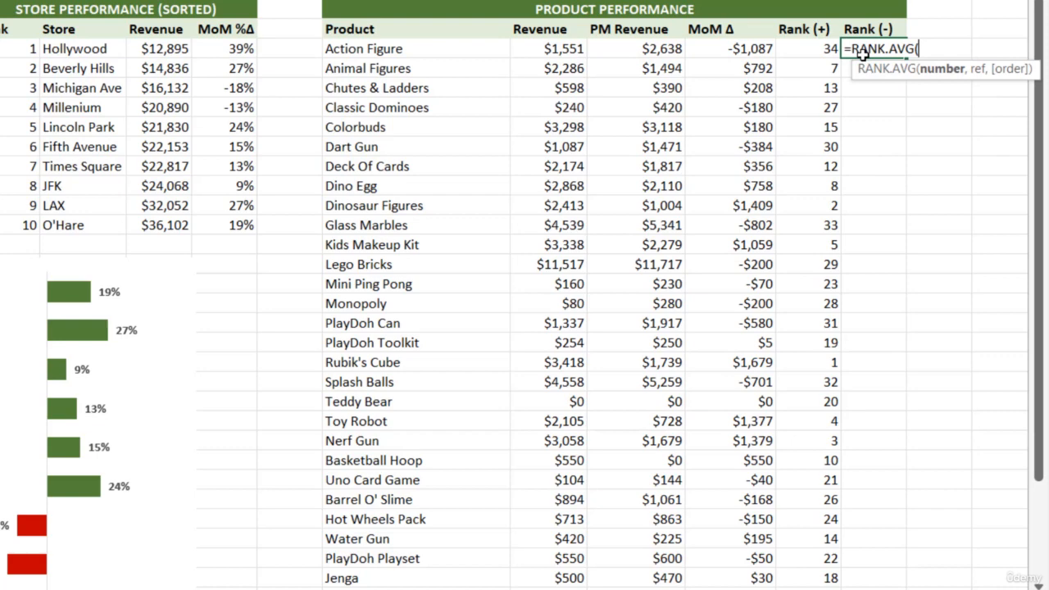
click(721, 50)
text(,)
drag(721, 50, 756, 572)
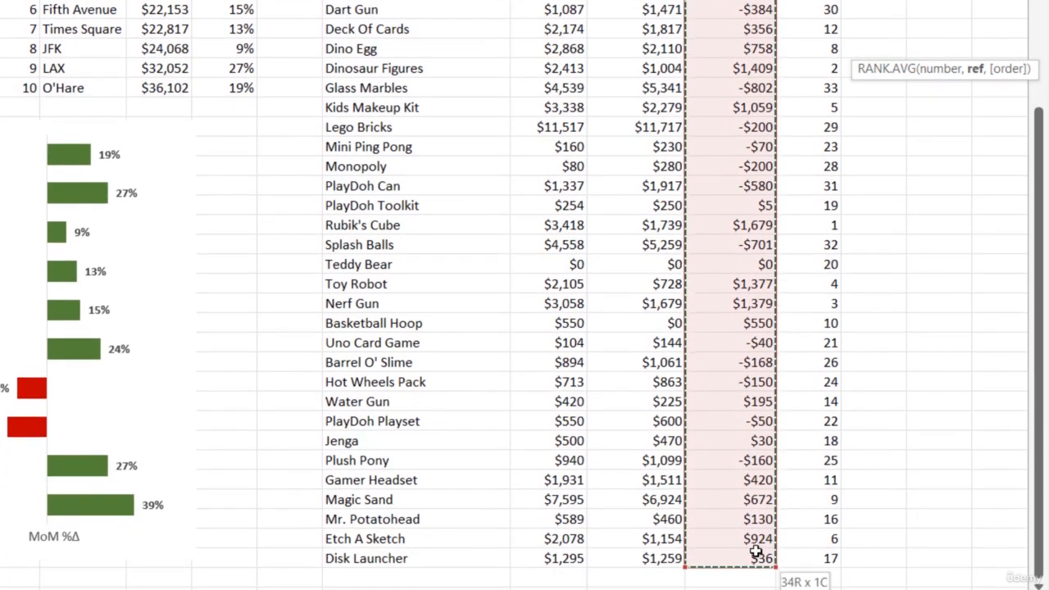
key(F4)
text(,)
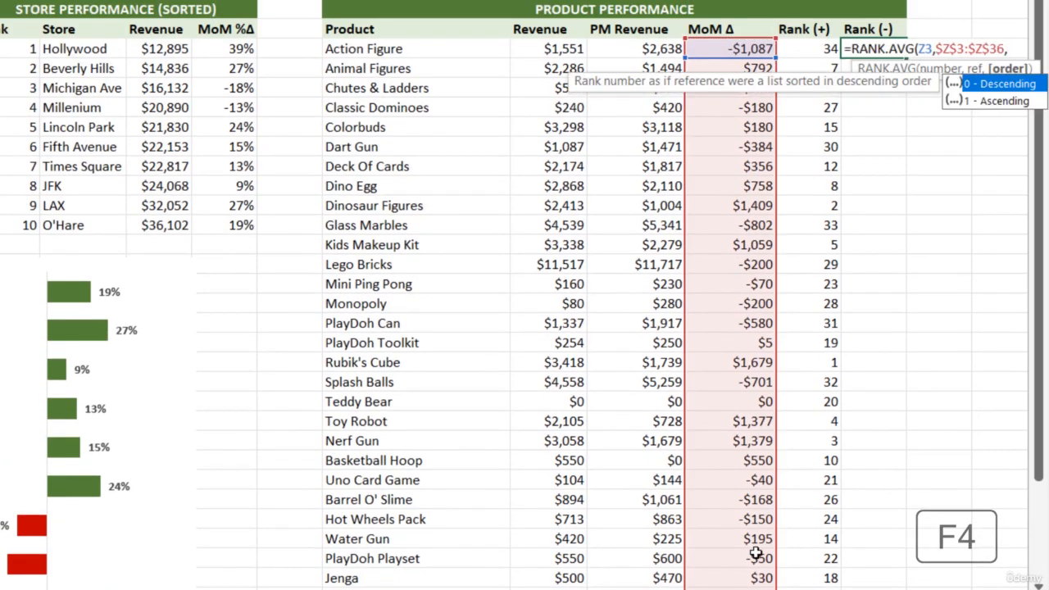
key(Down)
key(Tab)
text())
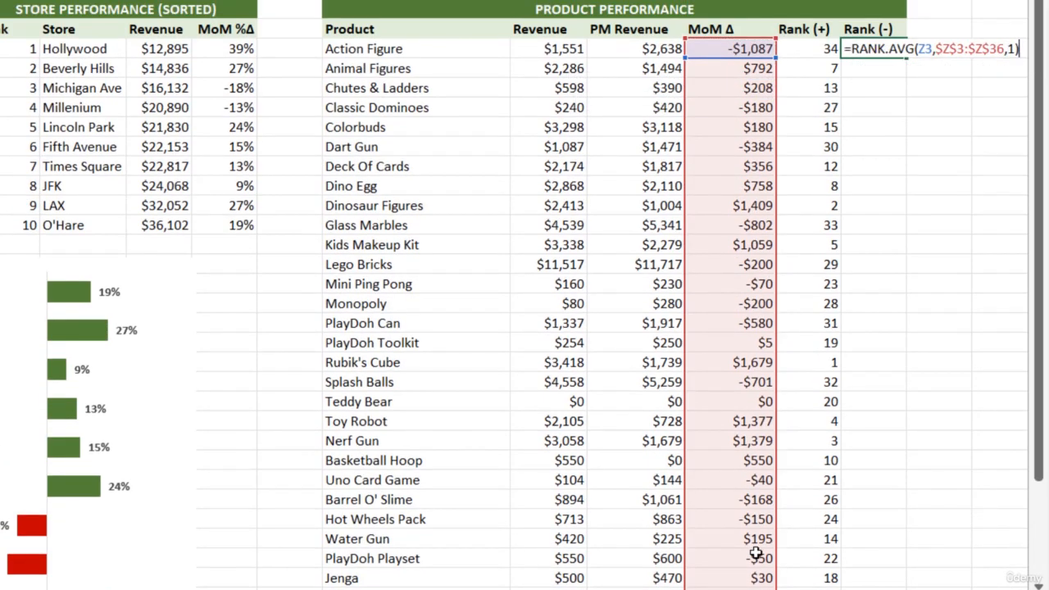
key(Return)
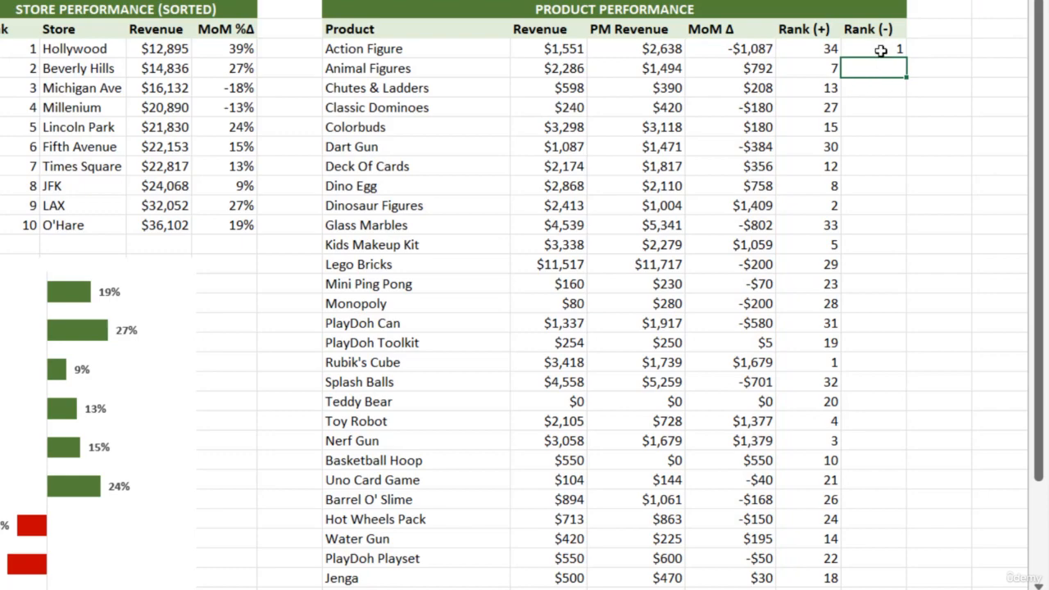
click(879, 49)
double_click(905, 57)
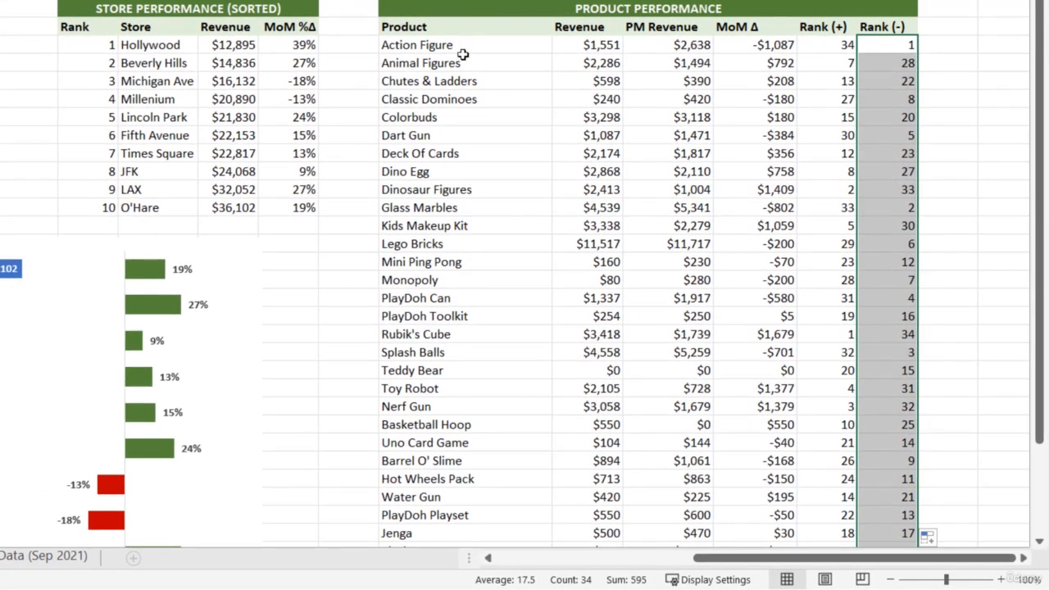
Review the full product list and compare Action Figure's MoM Δ with its Rank (+) and Rank (-) values.
drag(463, 54, 439, 513)
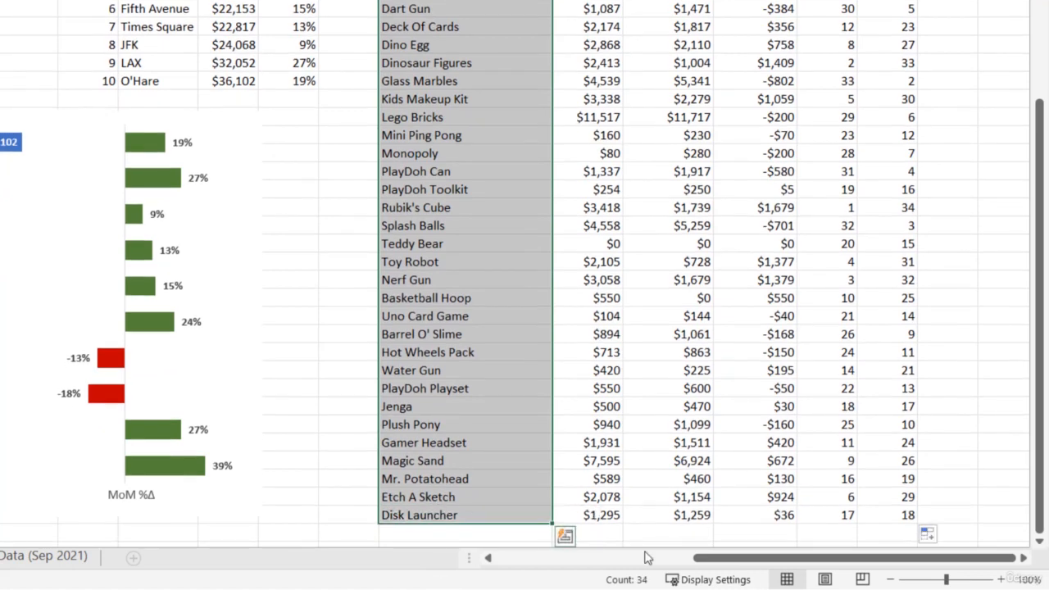
scroll(759, 69, up, 3)
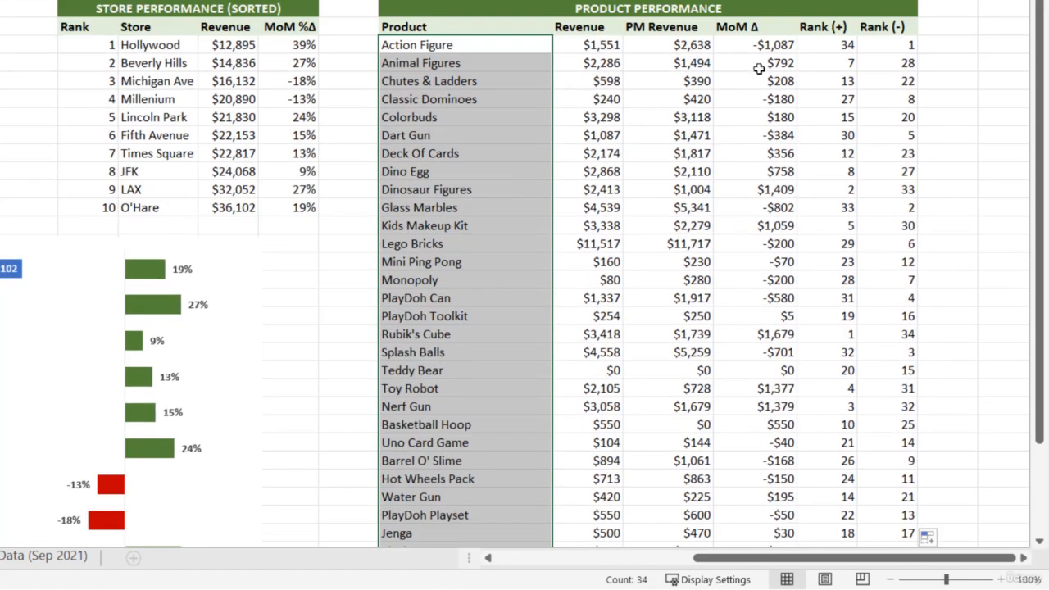
click(826, 47)
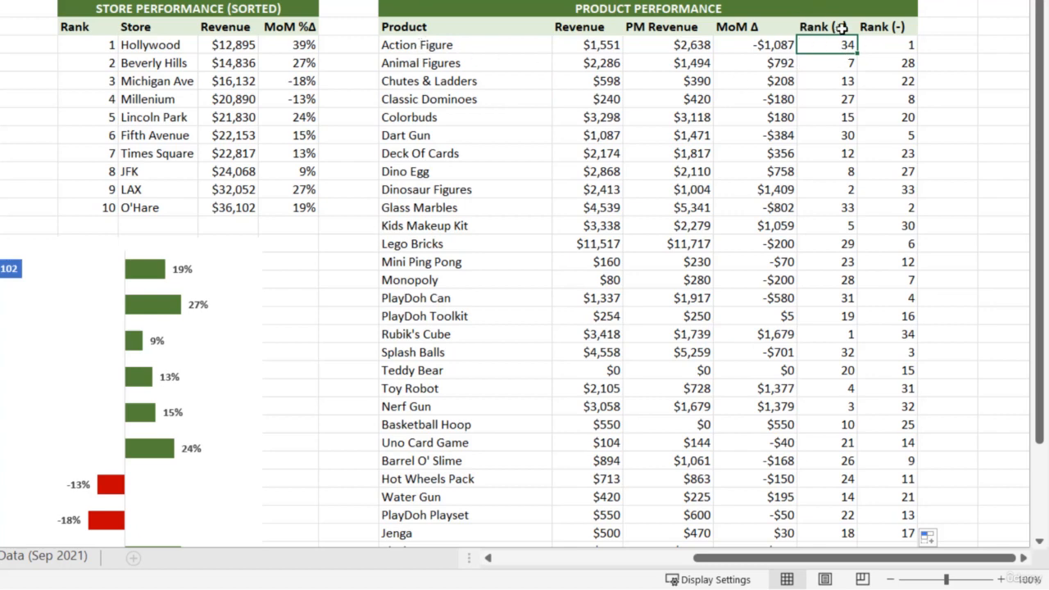
click(735, 46)
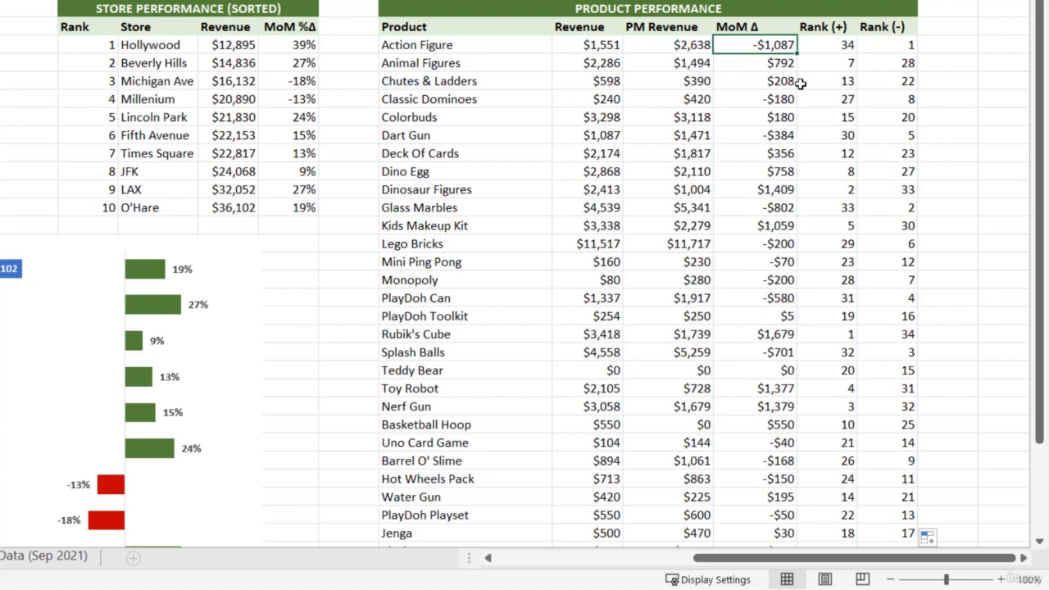
click(901, 43)
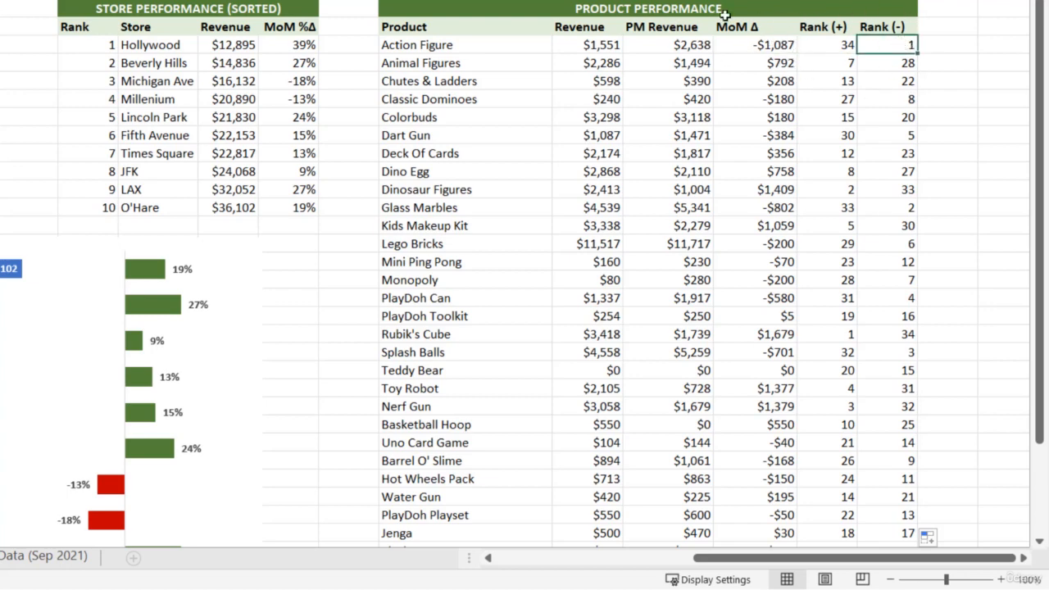
click(740, 48)
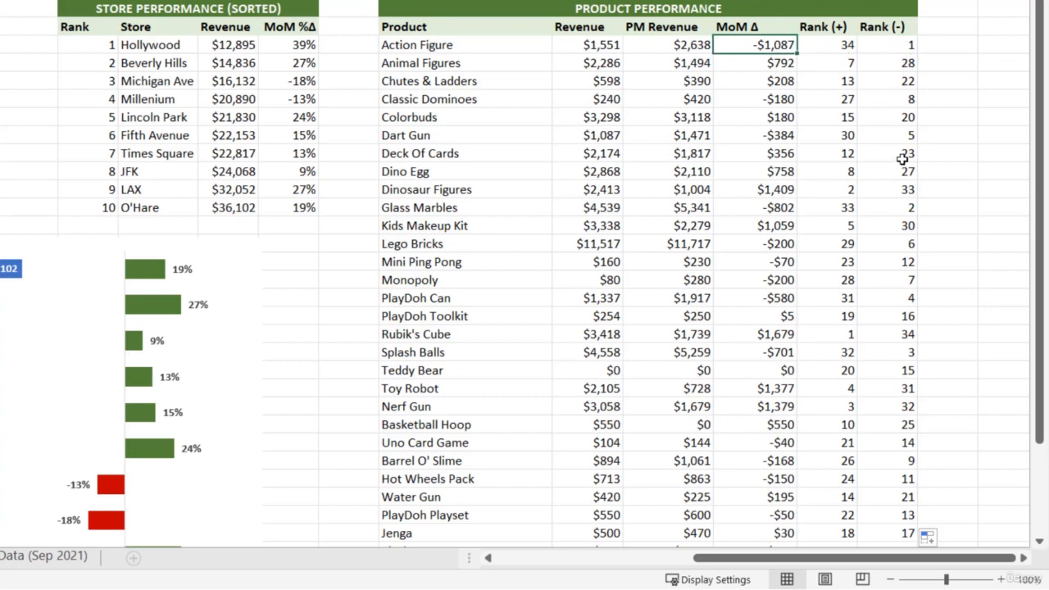
Enter the title TOP PERFORMING PRODUCTS in AD1, beside the Product Performance table.
click(992, 16)
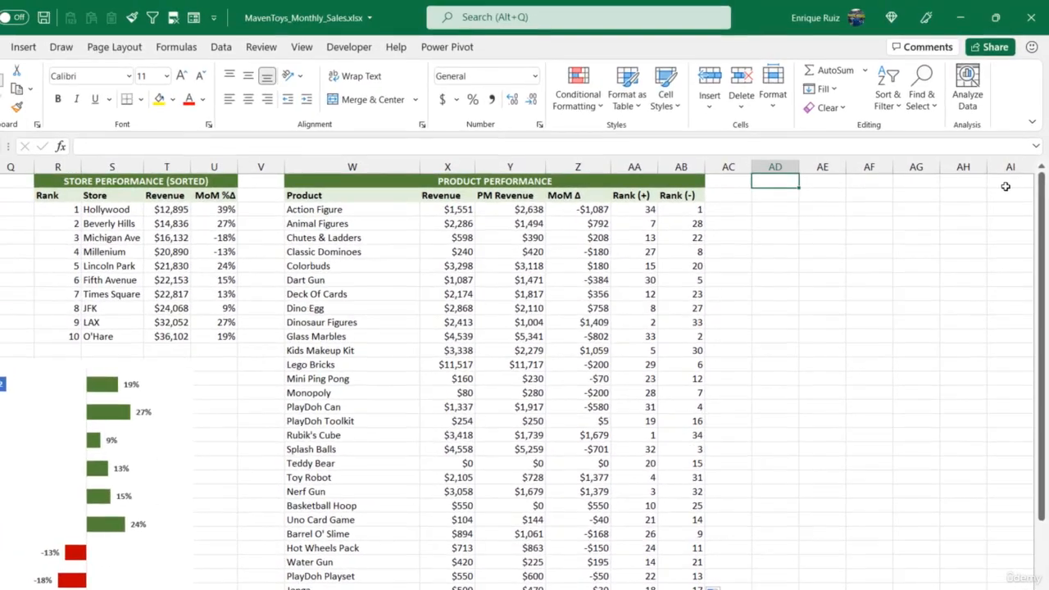
text(TO)
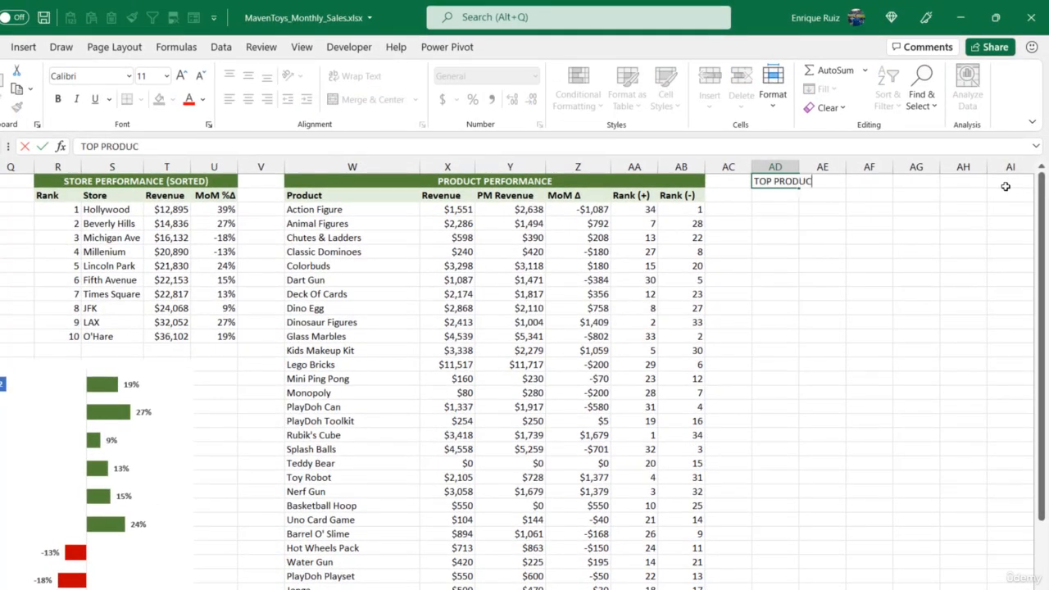
text(P PERFORMING PER)
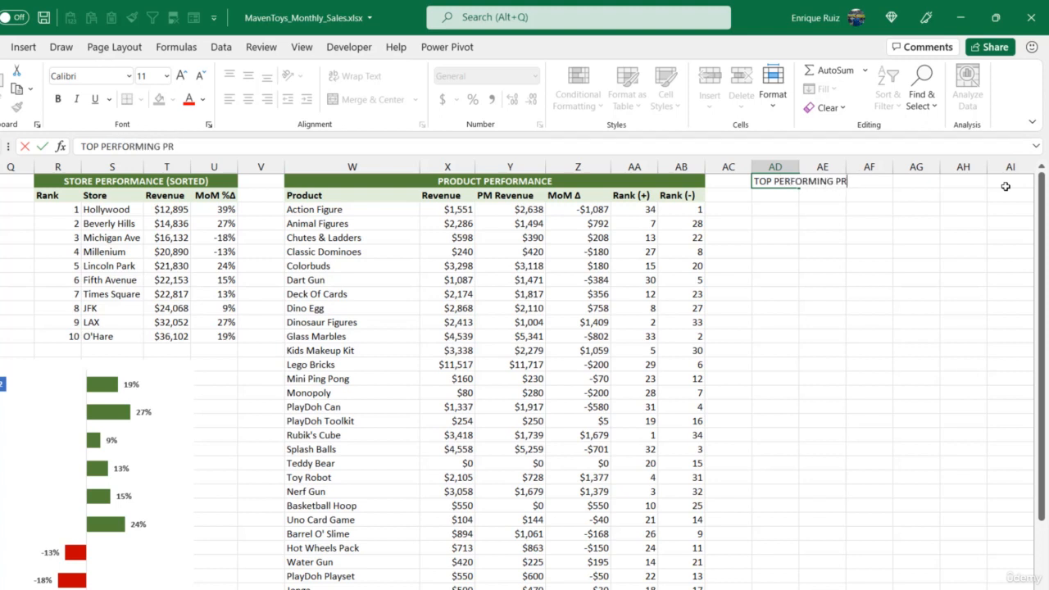
text(ODUCTS)
key(Return)
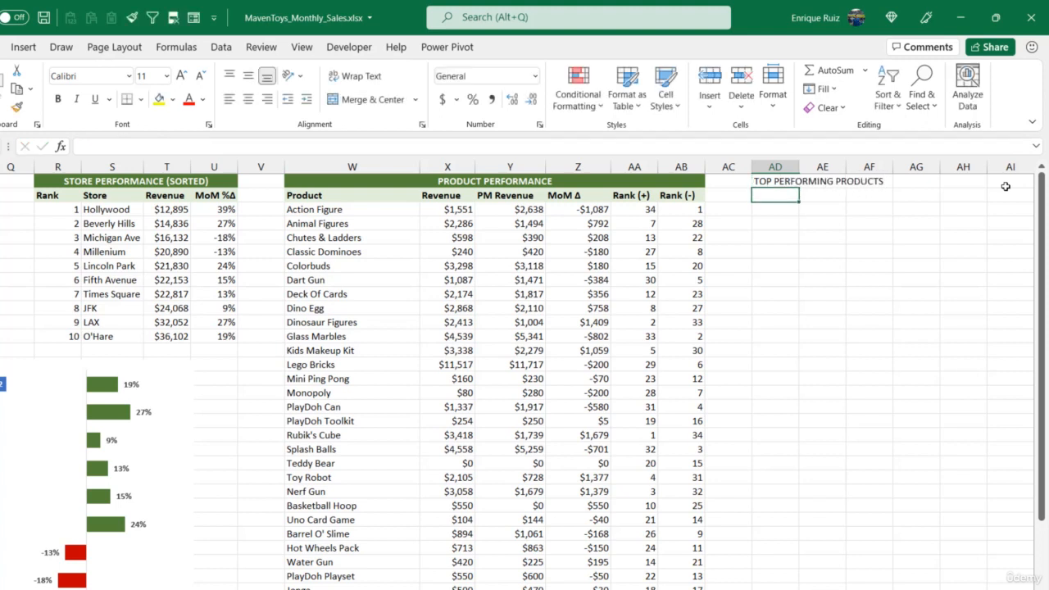
Add the header Rank in AD2 and list the ranks 1 to 5 in AD3:AD7.
text(Rank)
key(Return)
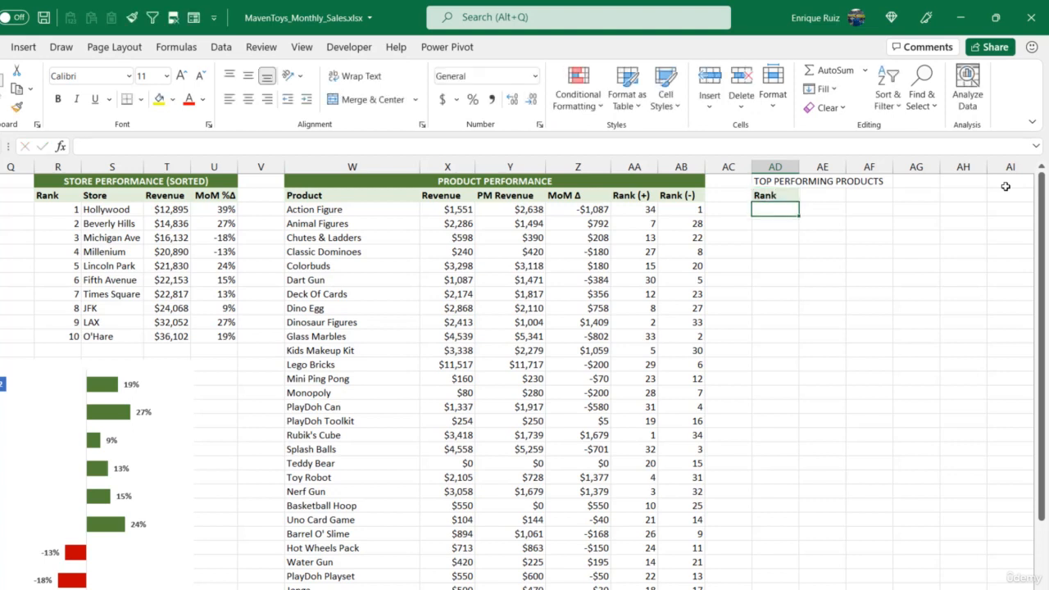
text(1)
key(Return)
text(2)
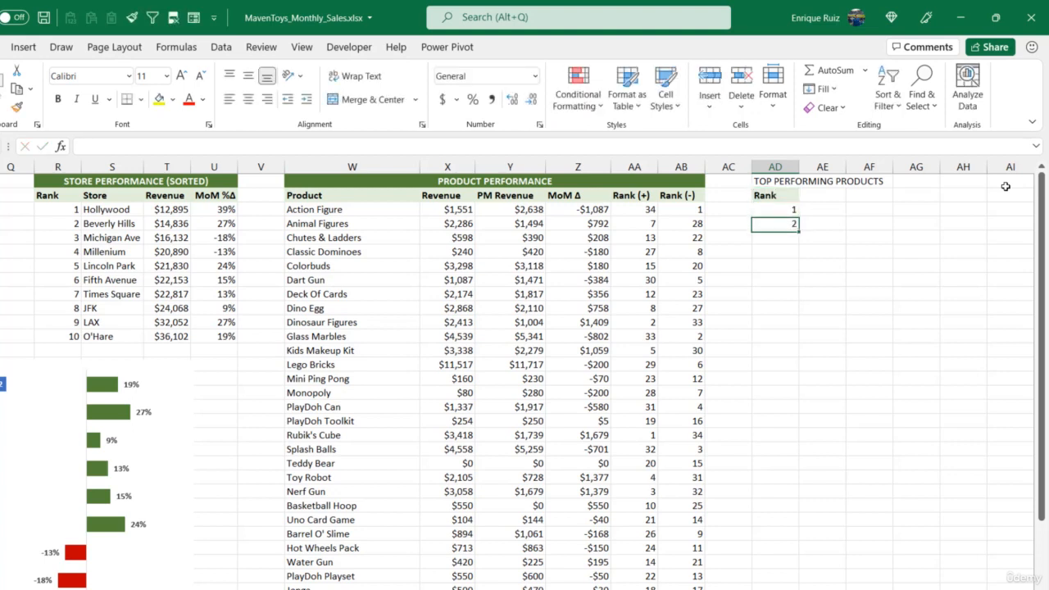
key(Return)
text(5)
key(Return)
key(Up)
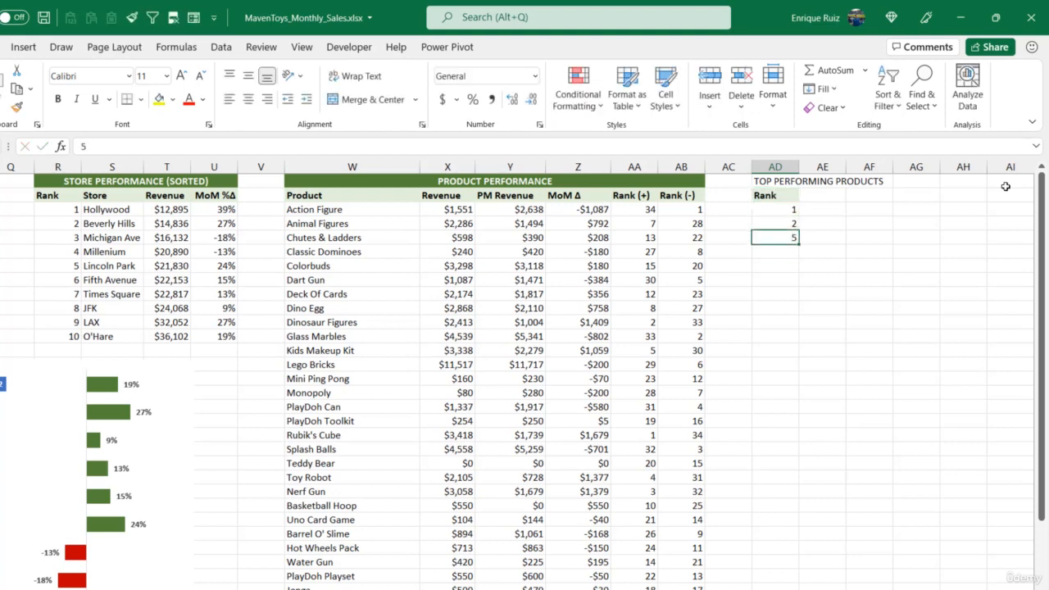
text(3)
key(Return)
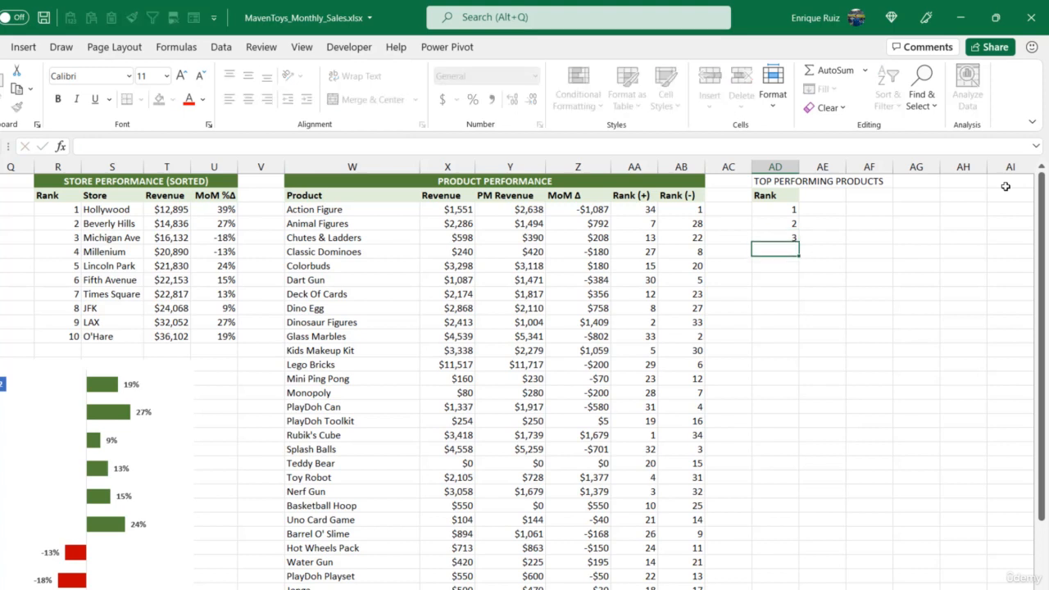
text(4)
key(Return)
text(5)
key(Return)
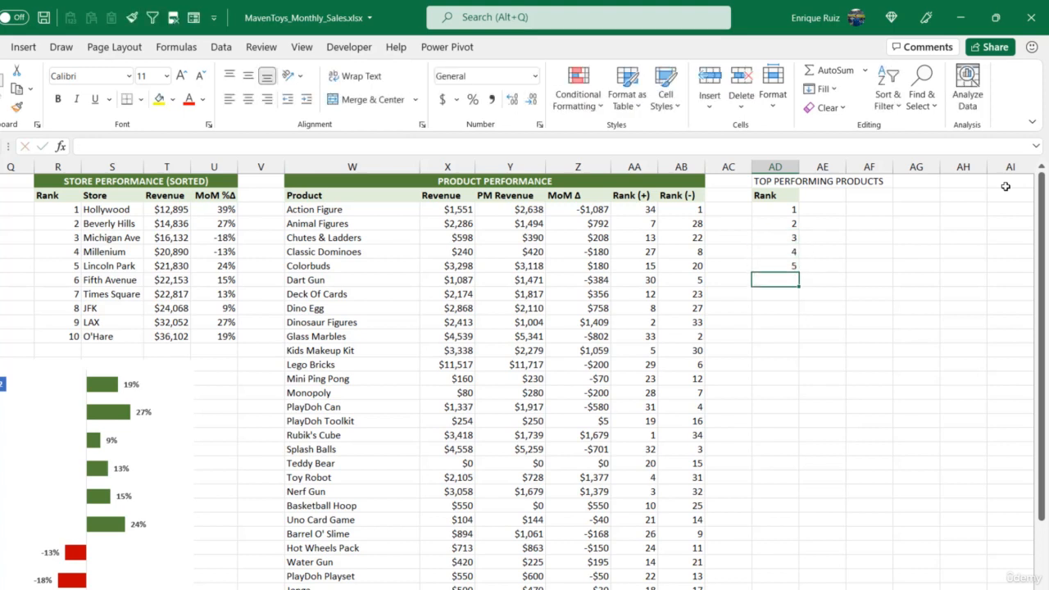
Enter the headers Product Name in AE2 and Revenue in AF2.
click(834, 195)
text(Product Ban===)
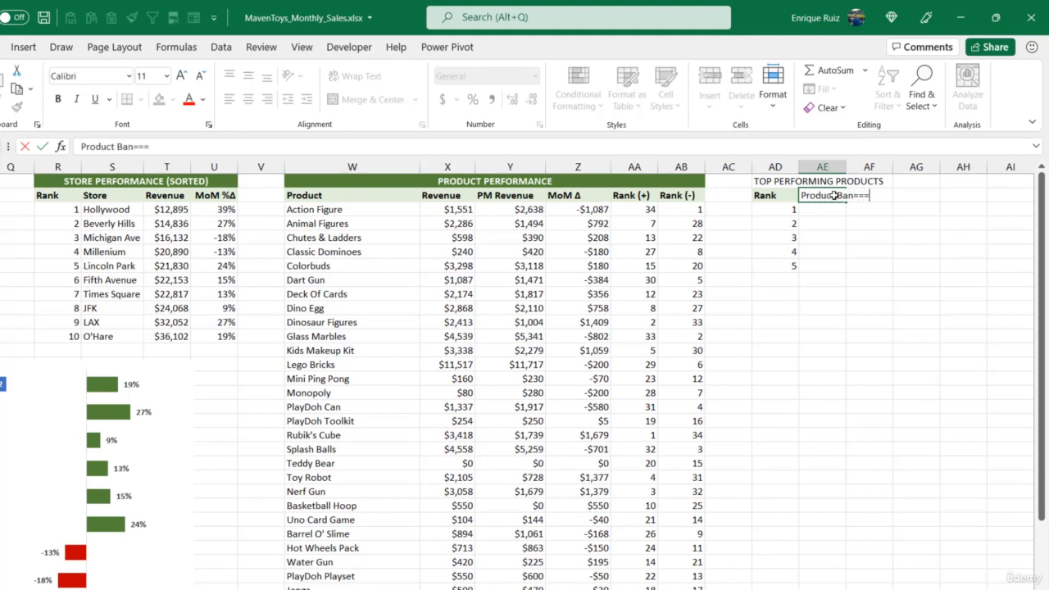
key(BackSpace)
key(BackSpace)
key(BackSpace)
key(BackSpace)
key(BackSpace)
key(BackSpace)
text(t Name)
key(Tab)
text(Re)
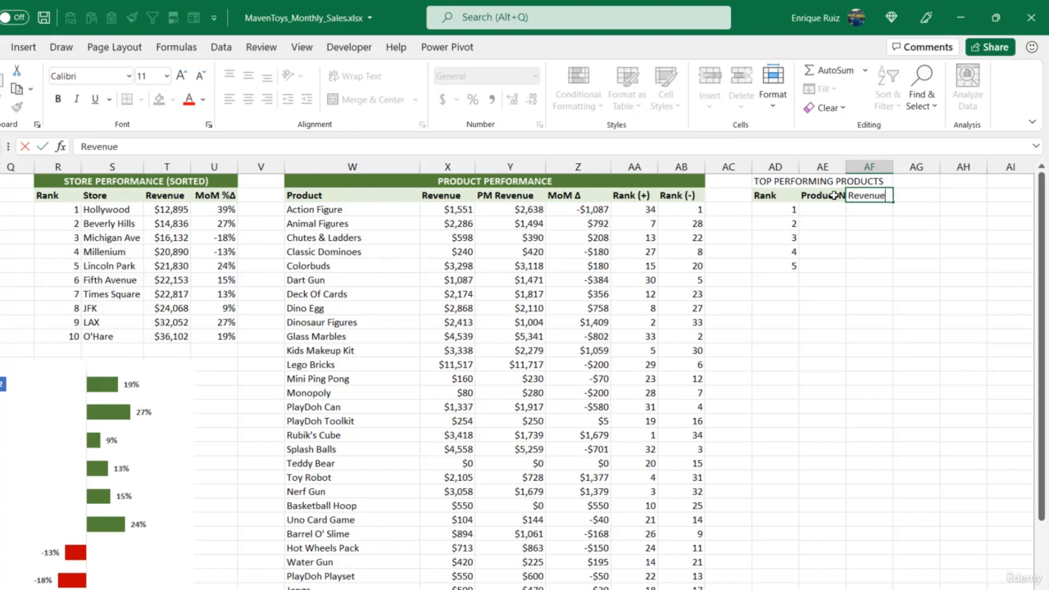
Enter the header MoM Δ in AG2, inserting the Greek capital delta as a symbol.
key(Tab)
text(M)
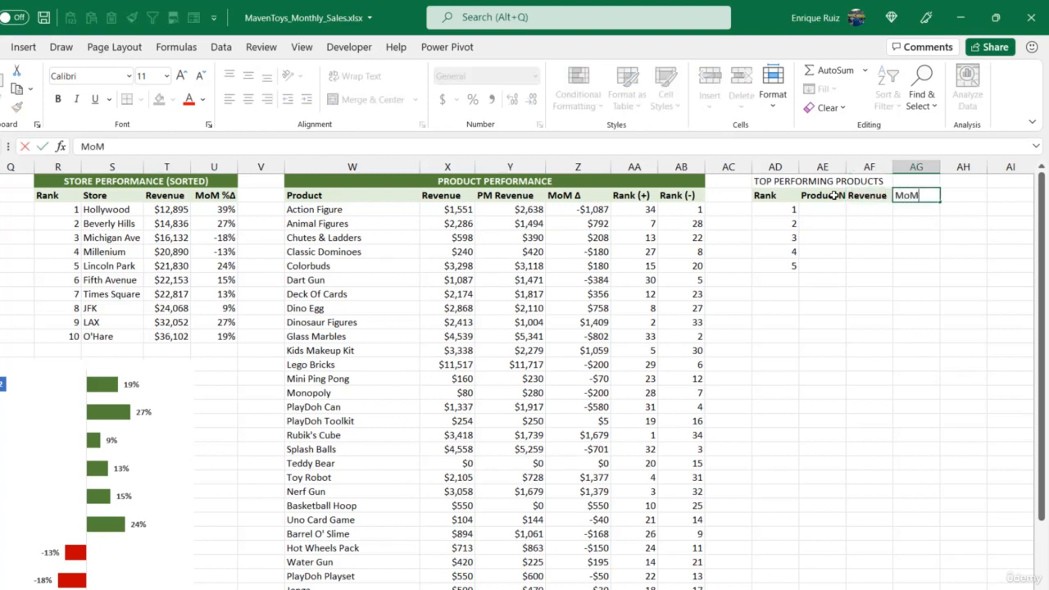
click(23, 46)
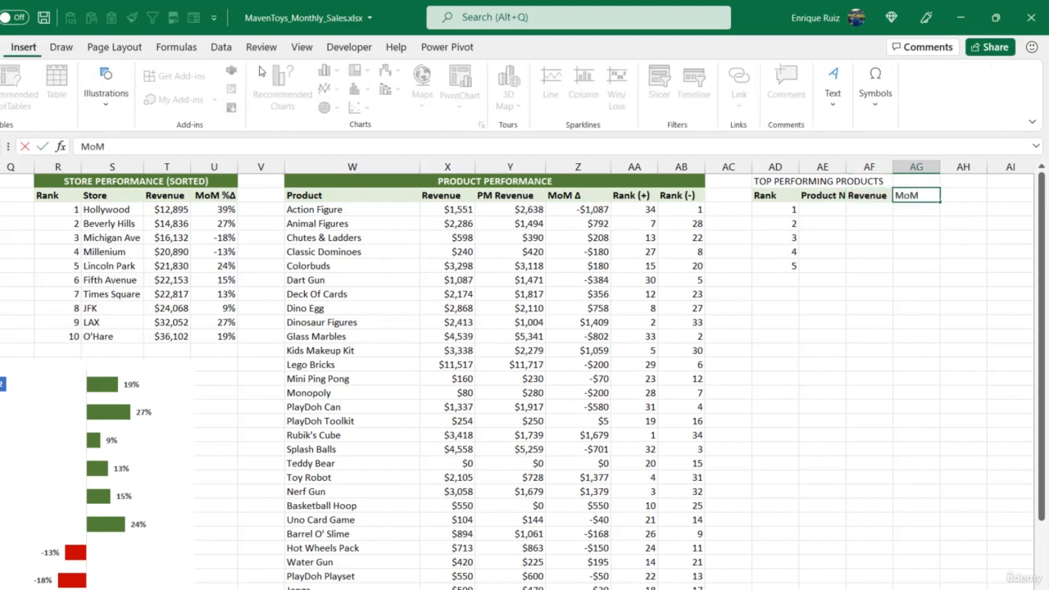
click(876, 86)
click(913, 154)
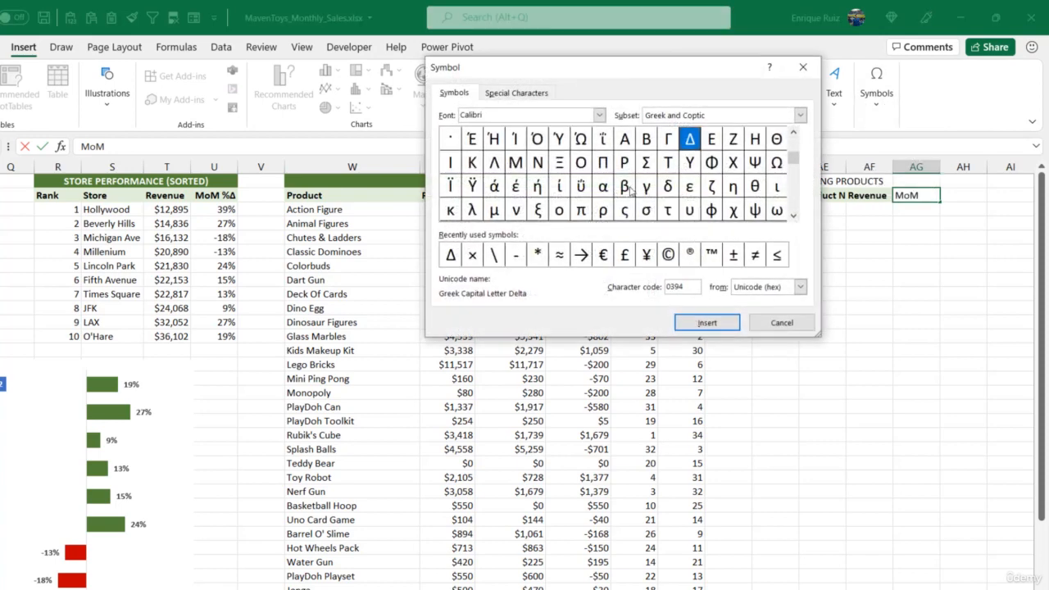
click(705, 324)
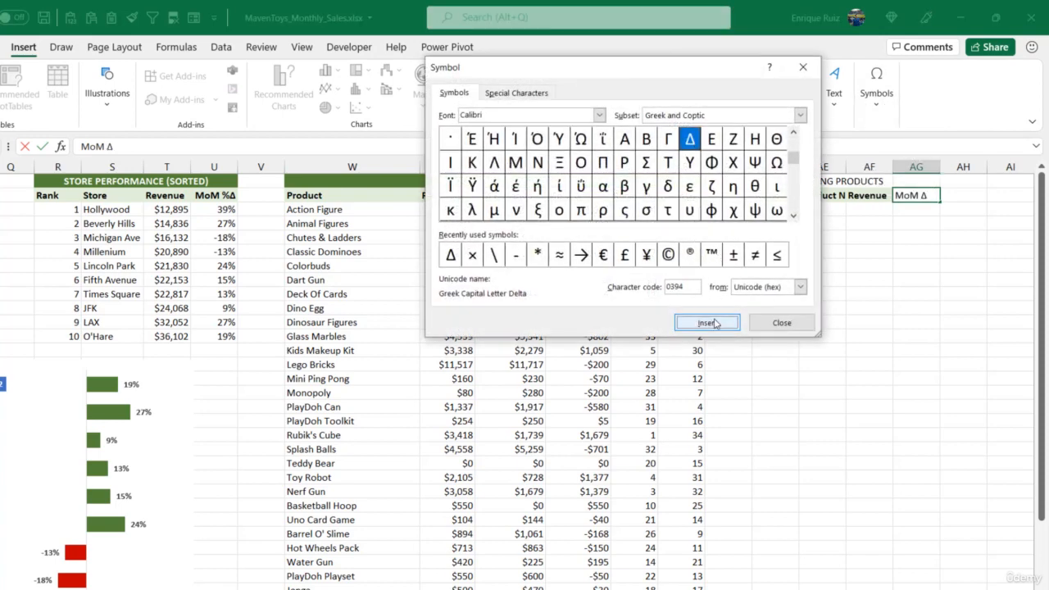
click(771, 322)
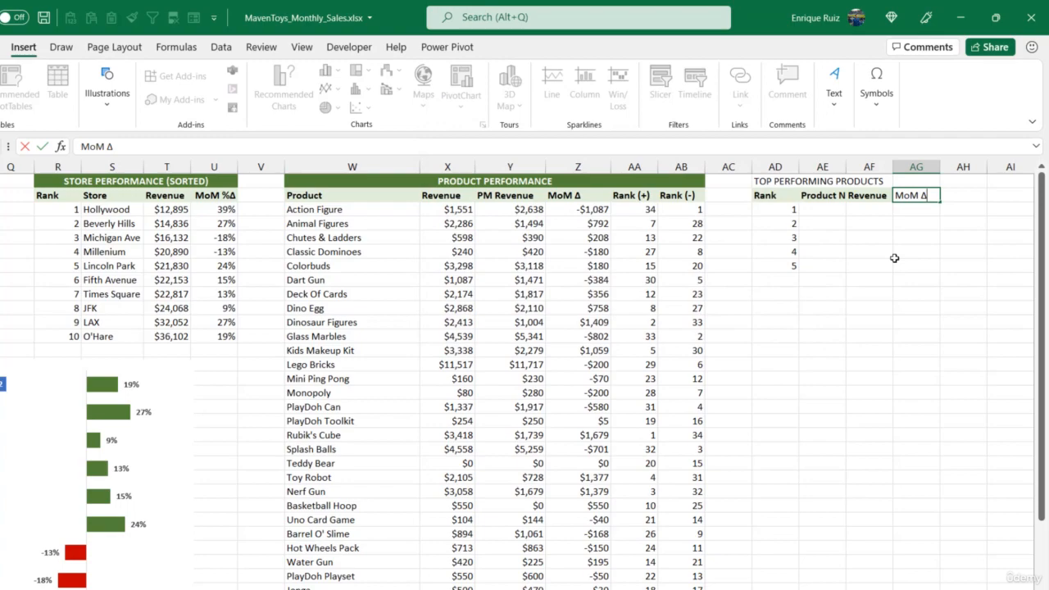
key(Return)
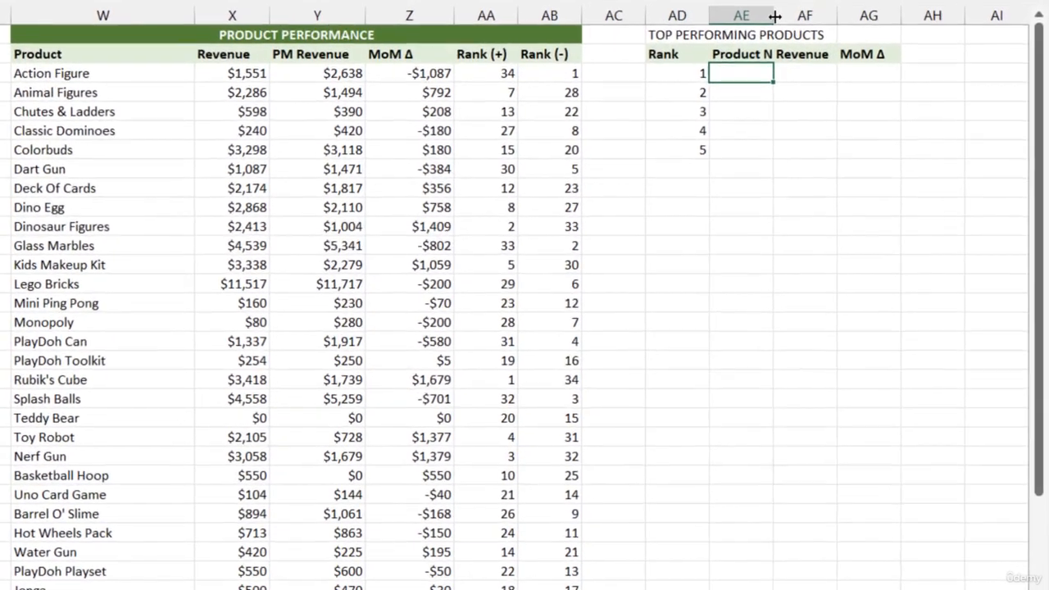
Widen columns AE to AG and change the AE2 header to Product.
drag(774, 15, 898, 11)
drag(963, 11, 981, 11)
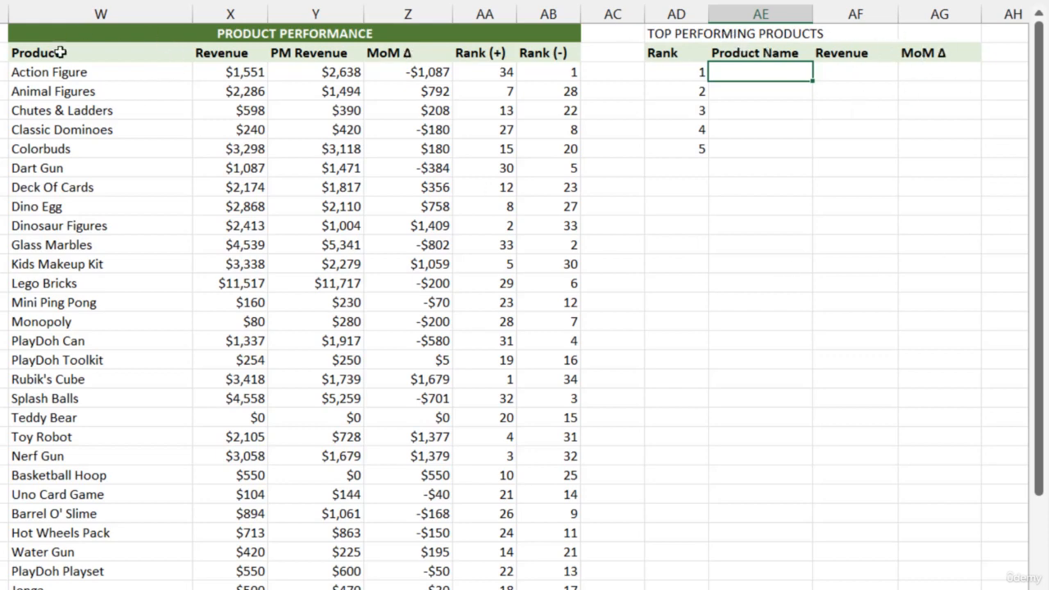
click(740, 54)
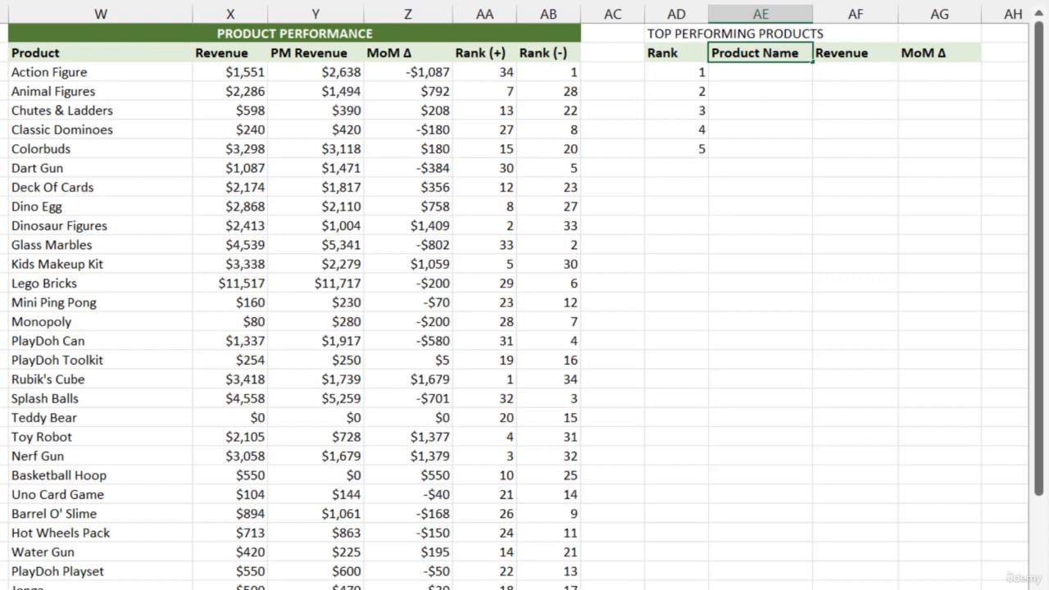
click(761, 72)
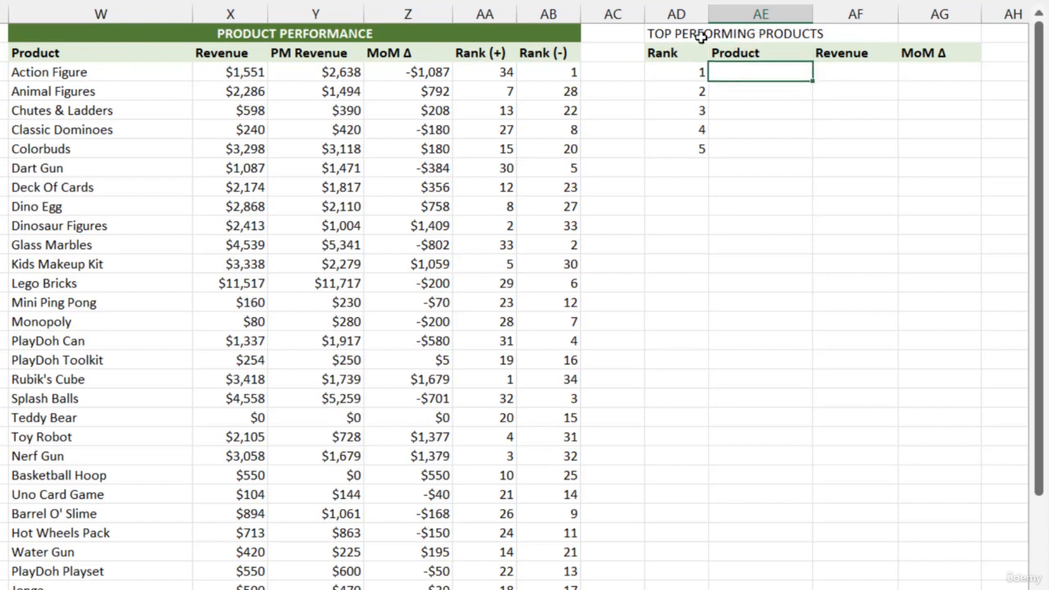
Start an INDEX formula in AE3 with the absolute range $W$3:$Z$36 as its array.
text(=INDEX()
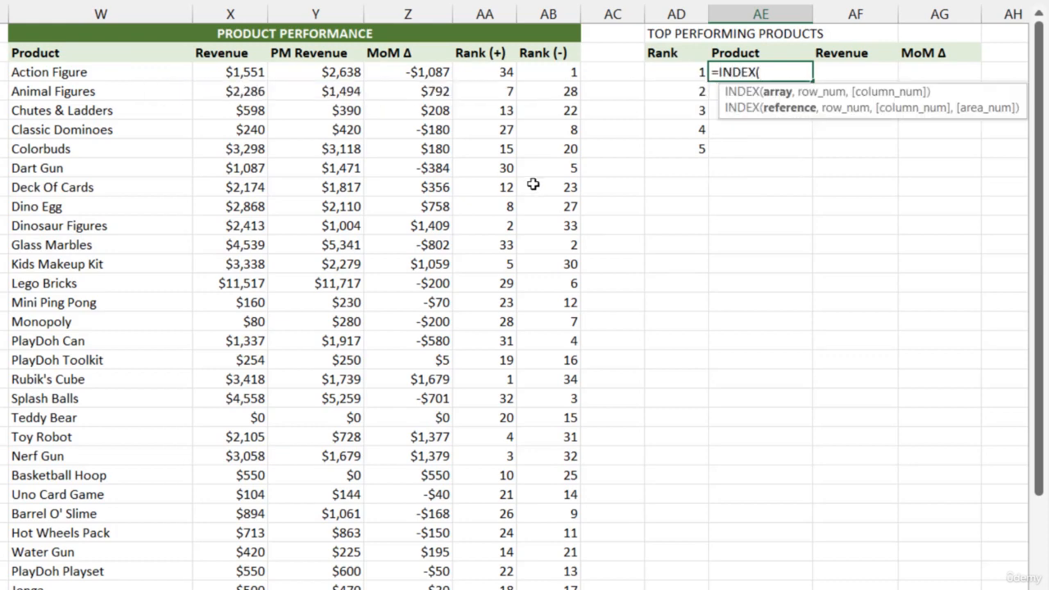
drag(75, 72, 405, 569)
key(F4)
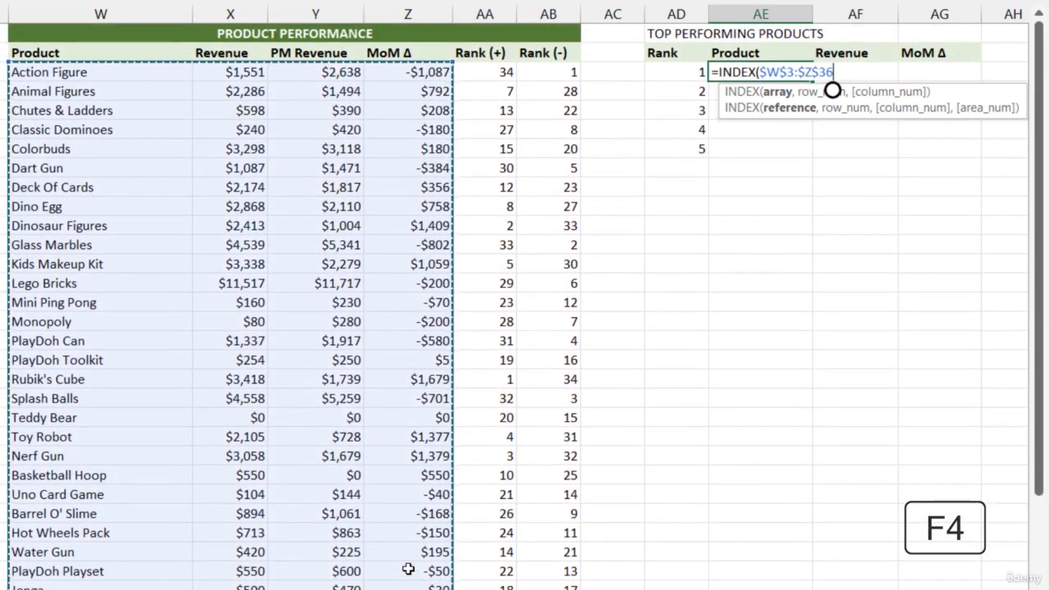
Add MATCH($AD3,$AA$3:$AA$36,0) as the INDEX row number to look up the product by Rank (+).
text(,MARC)
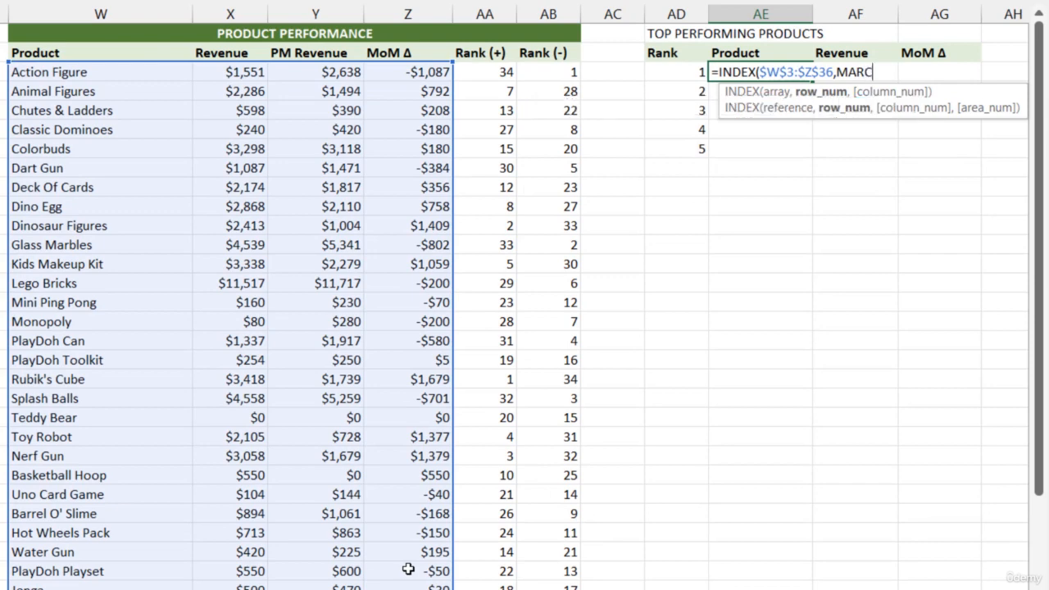
key(BackSpace)
key(BackSpace)
text(TCH()
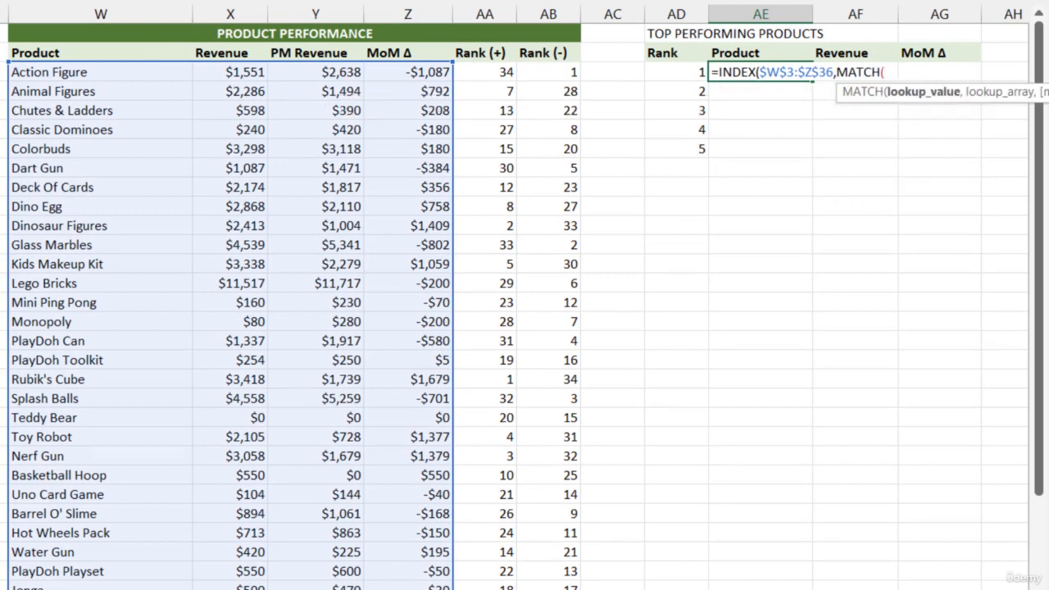
click(672, 73)
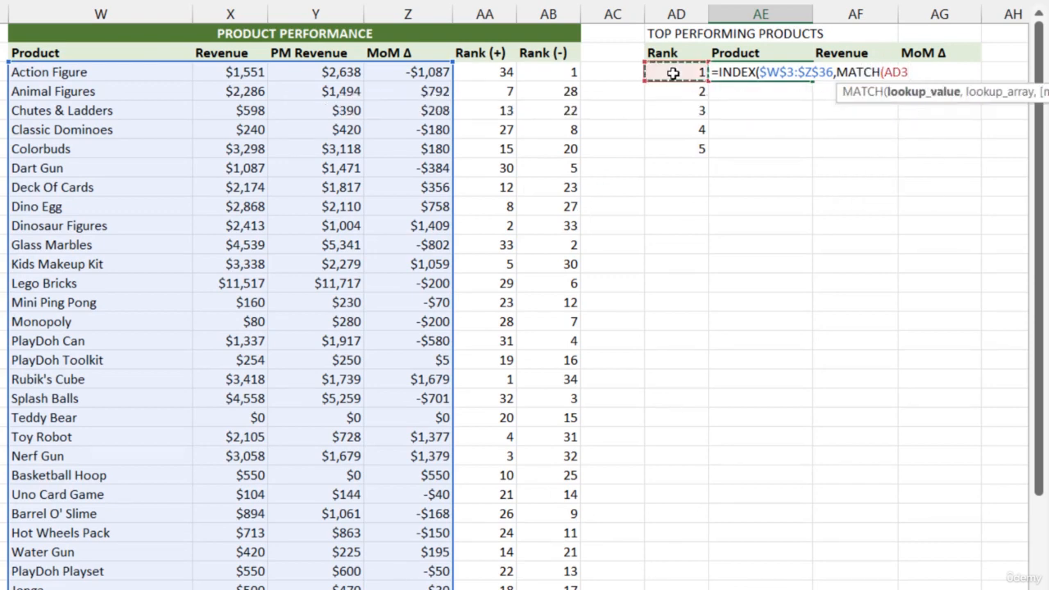
key(F4)
key(F4)
key(F4)
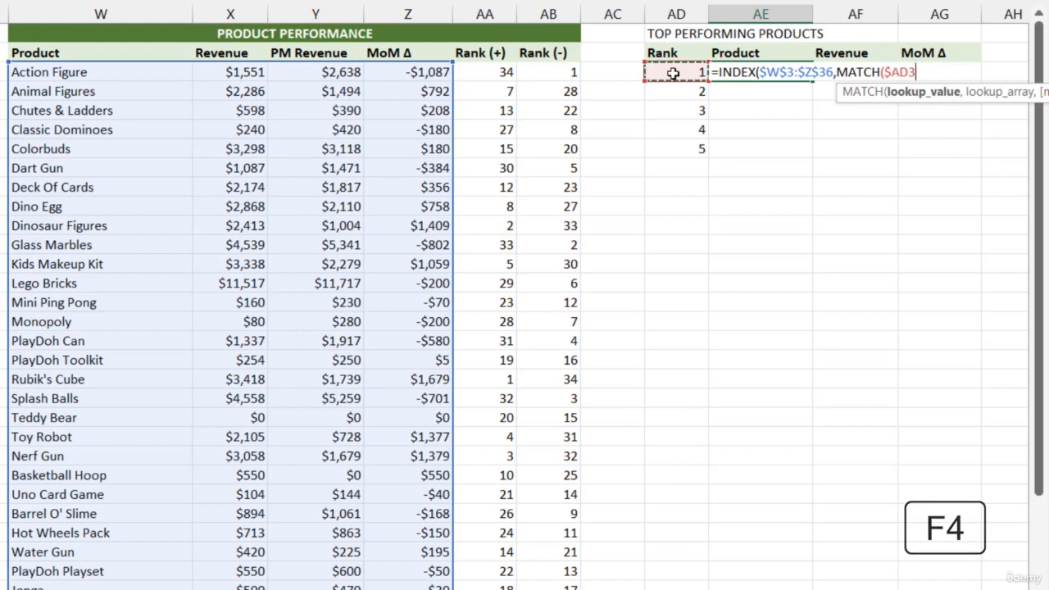
text(,)
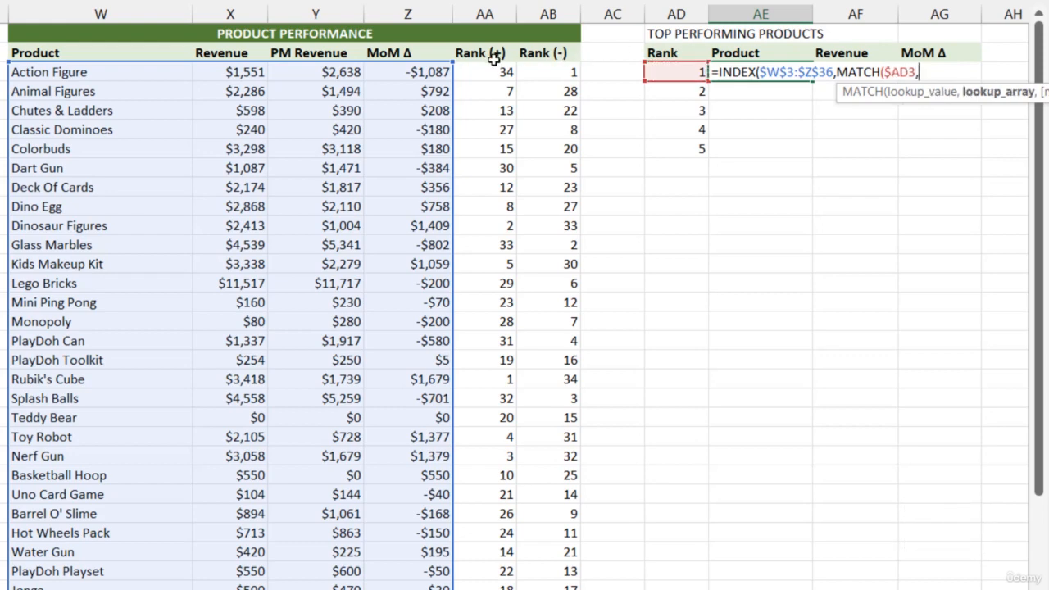
drag(491, 72, 496, 562)
key(F4)
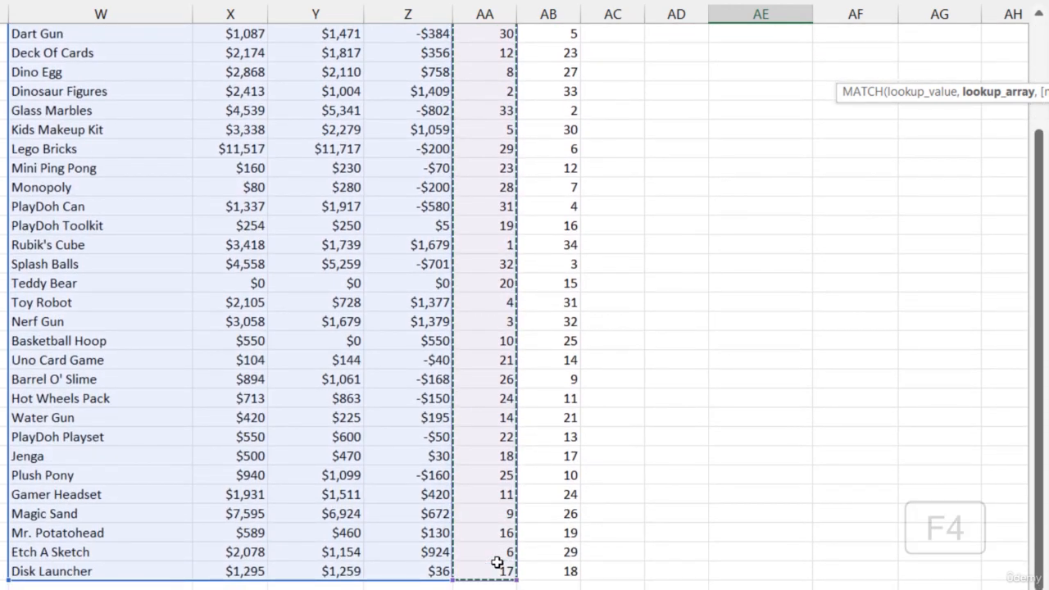
text(,)
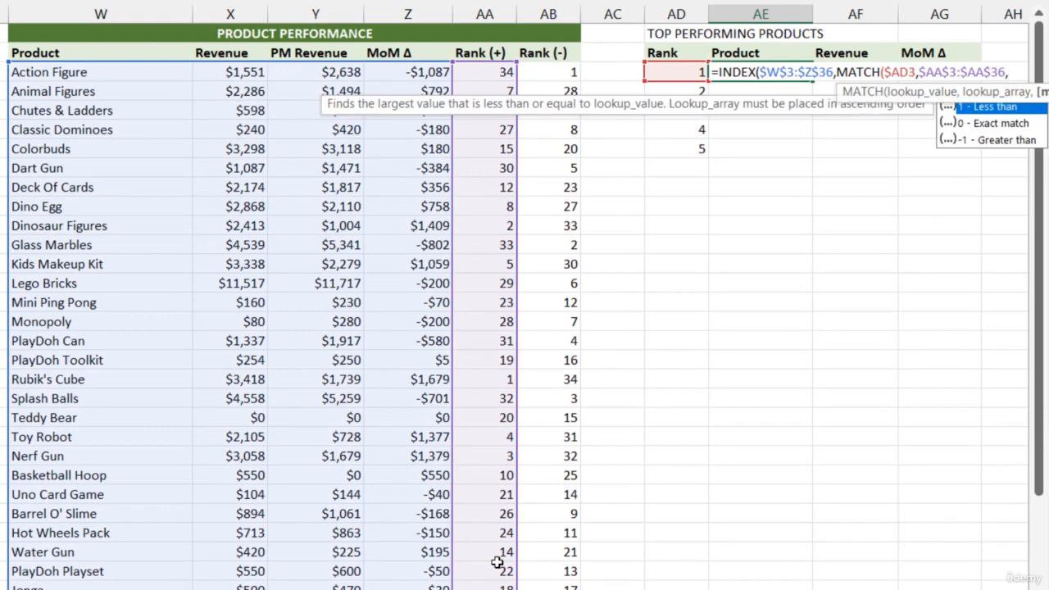
text(0),)
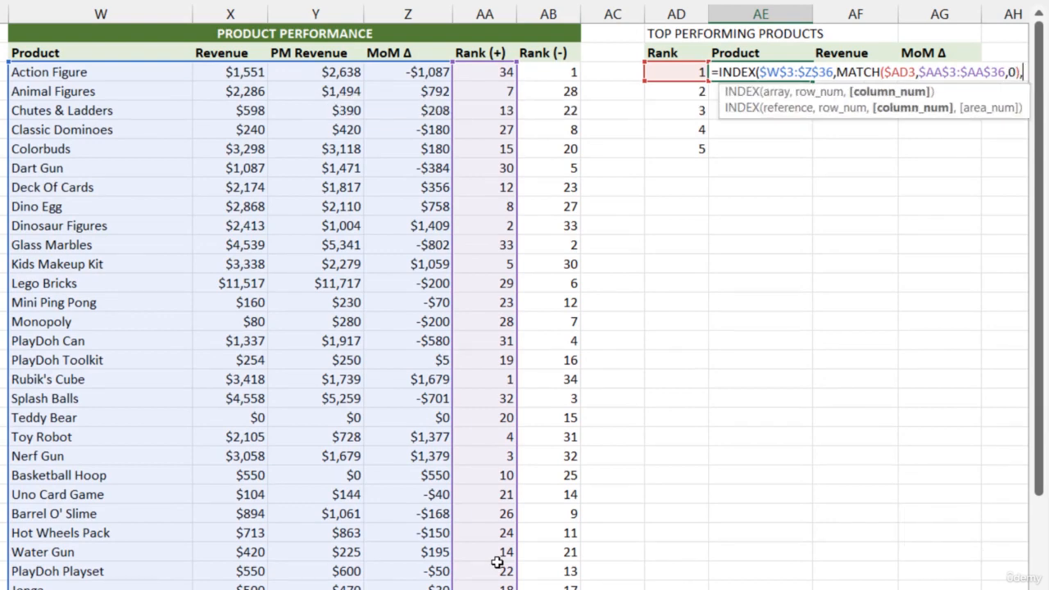
Add MATCH(AE$2,$W$2:$Z$2,0) on a new line as the INDEX column number and complete the formula in AE3.
key(alt+Return)
text(MATCH()
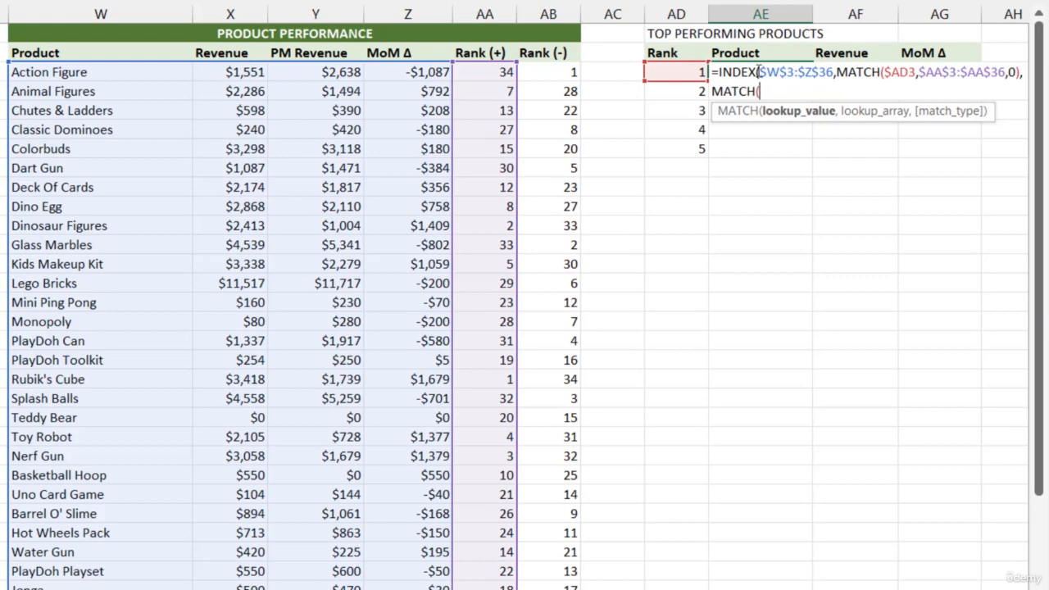
click(755, 52)
key(F4)
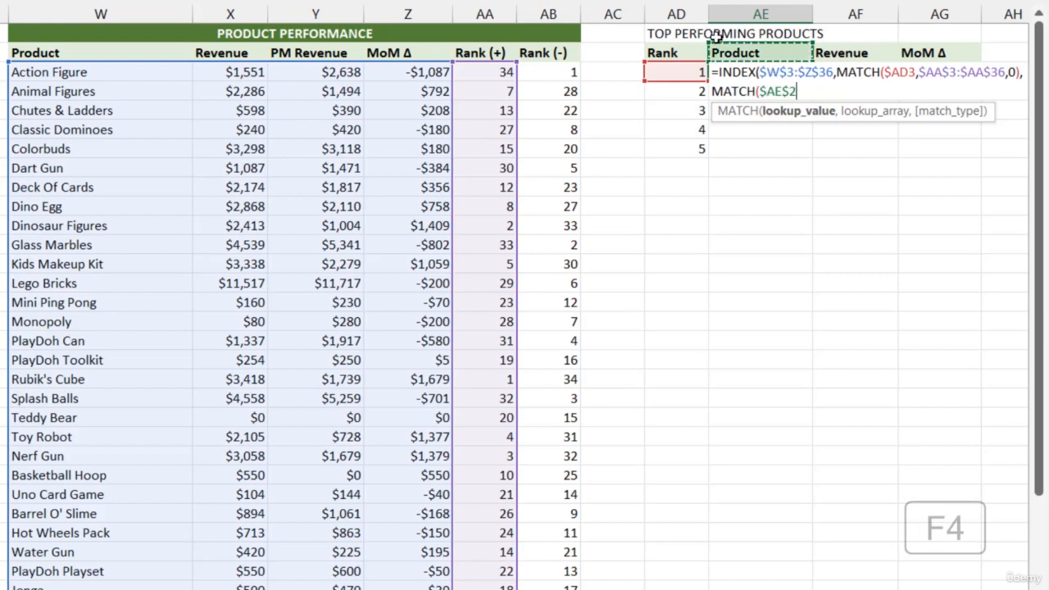
key(F4)
text(,)
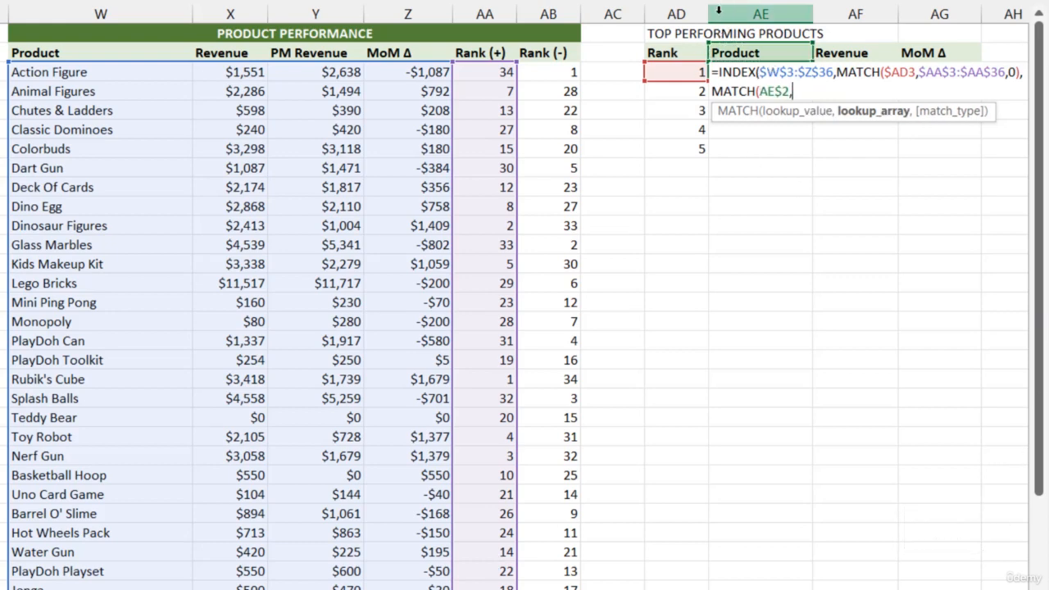
drag(99, 53, 401, 52)
key(F4)
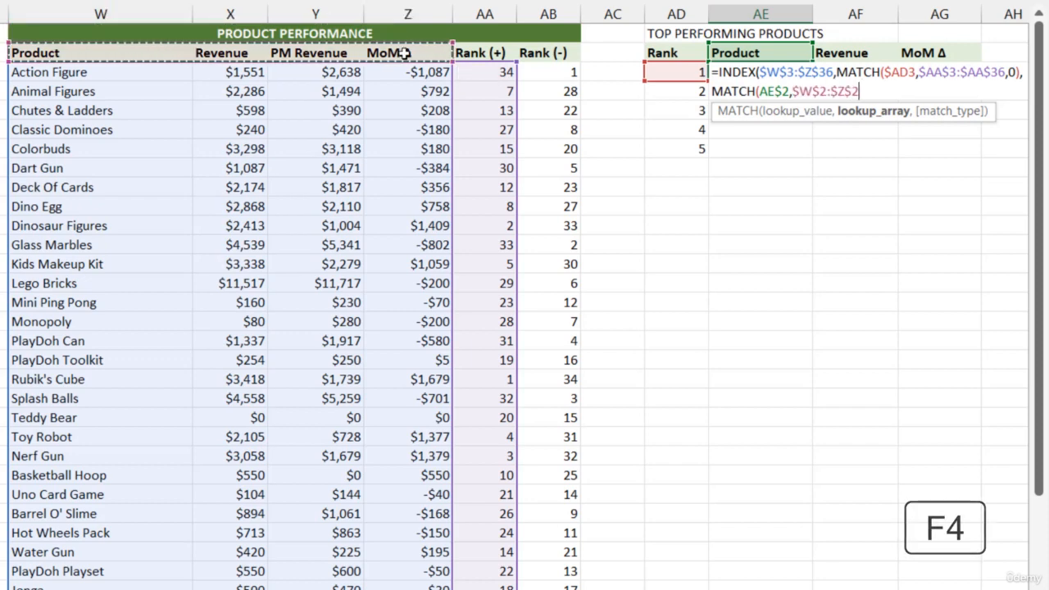
text(,0)
text())
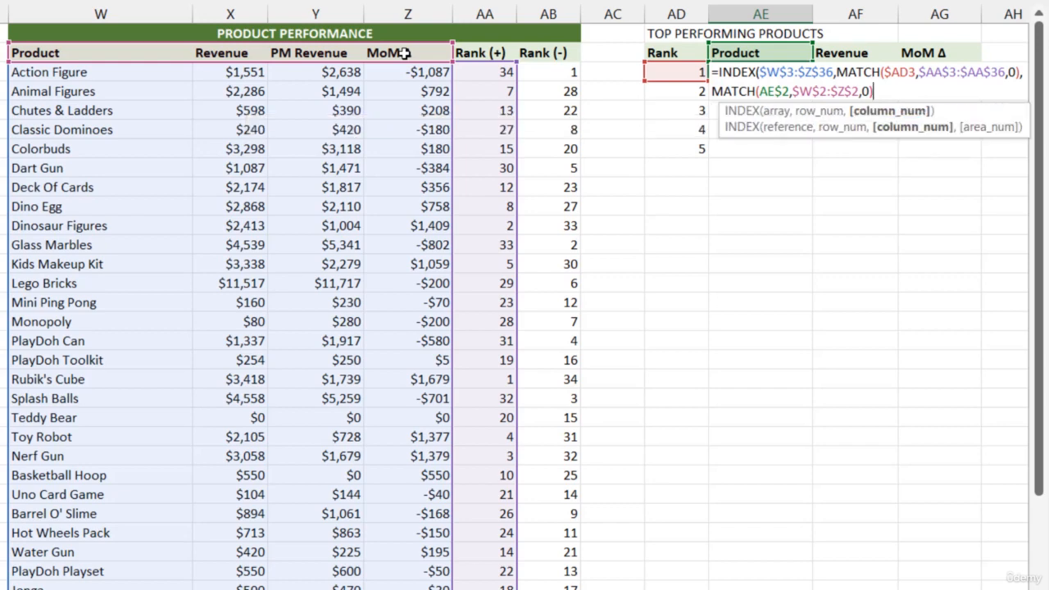
text())
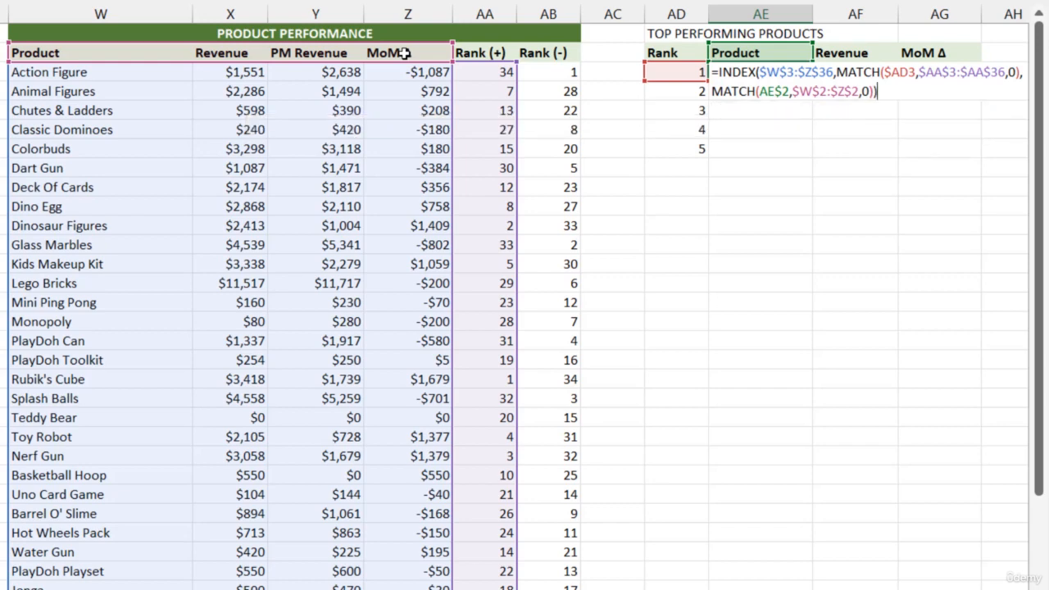
key(Return)
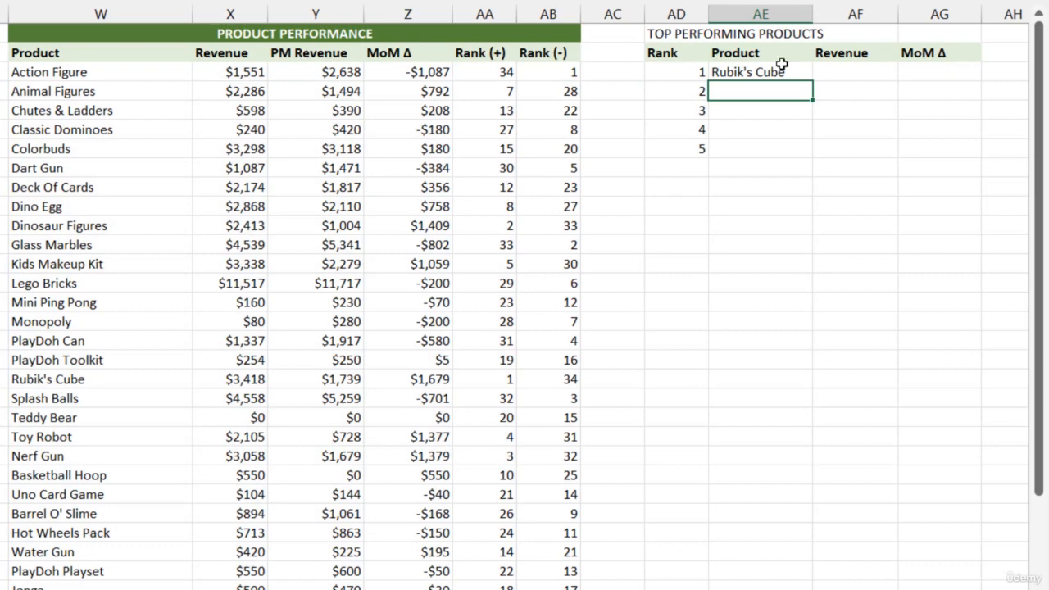
Check the AE3 lookup against the product's rank, name, Revenue and MoM Δ in the Product Performance table.
click(774, 72)
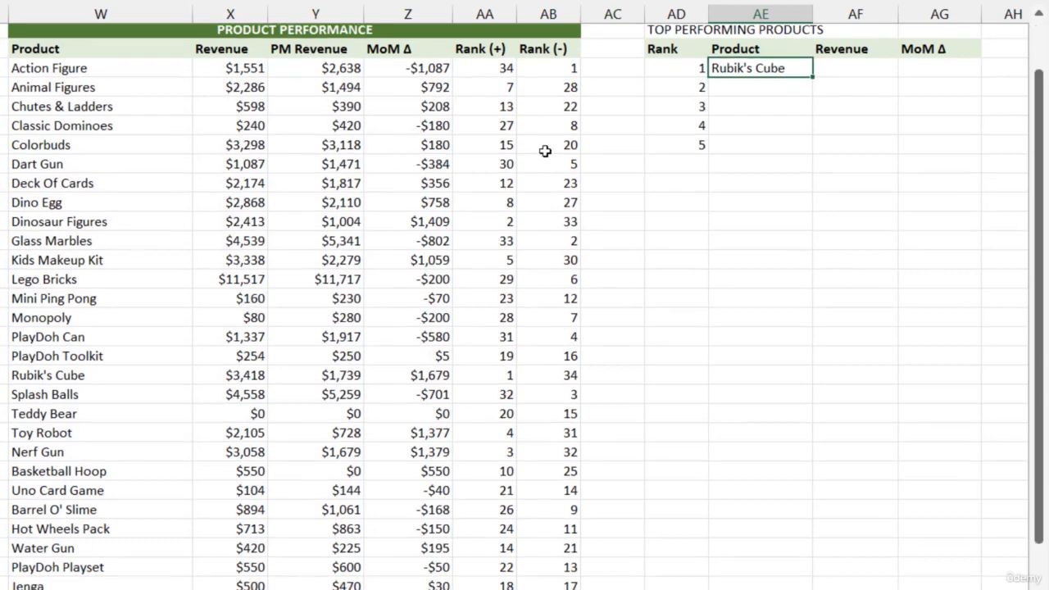
scroll(516, 172, down, 2)
click(498, 264)
click(254, 260)
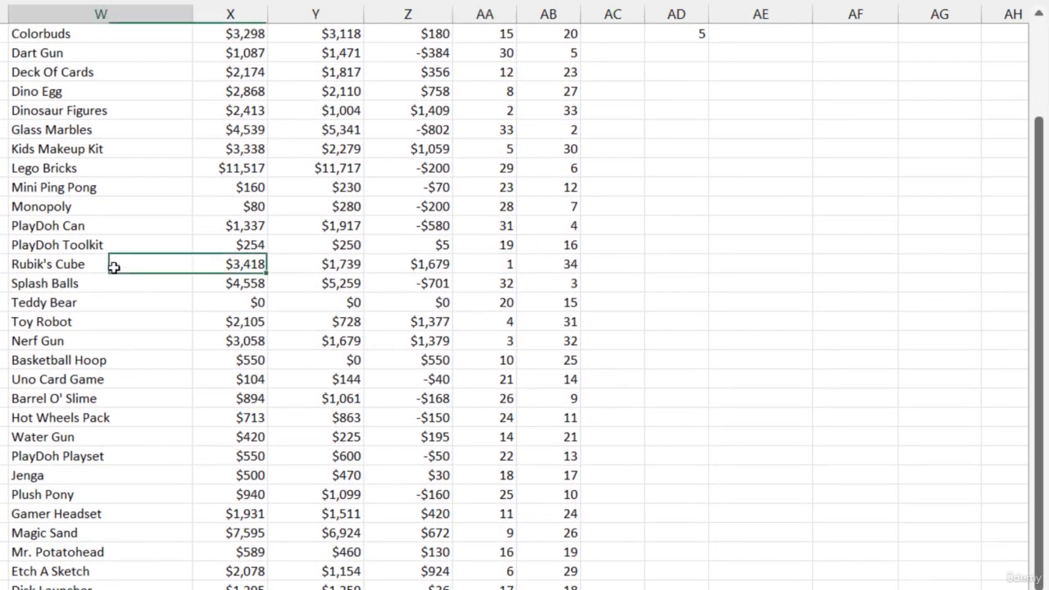
click(110, 265)
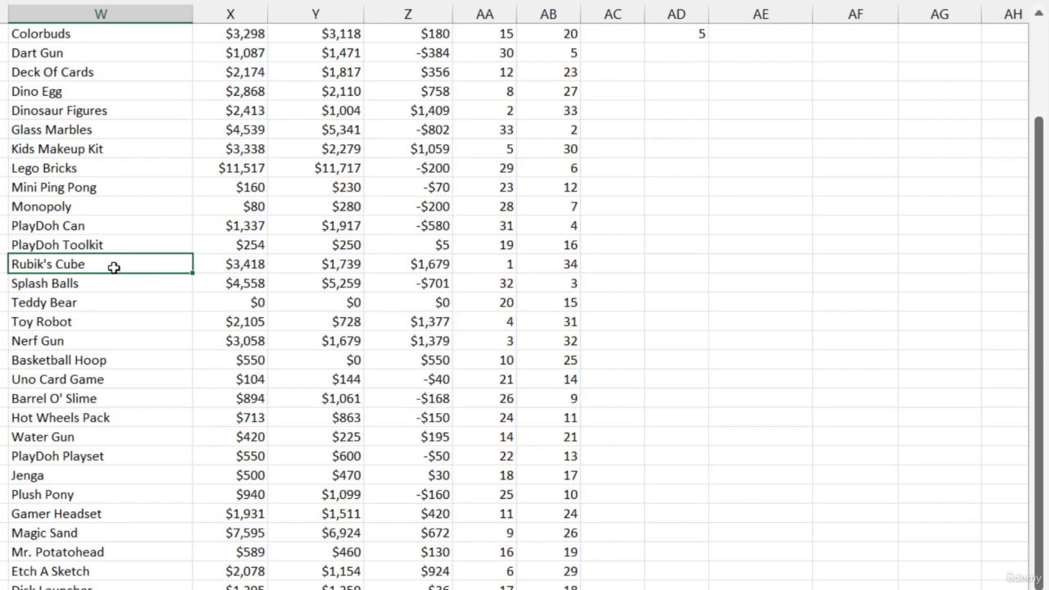
click(250, 266)
click(432, 265)
scroll(708, 118, up, 2)
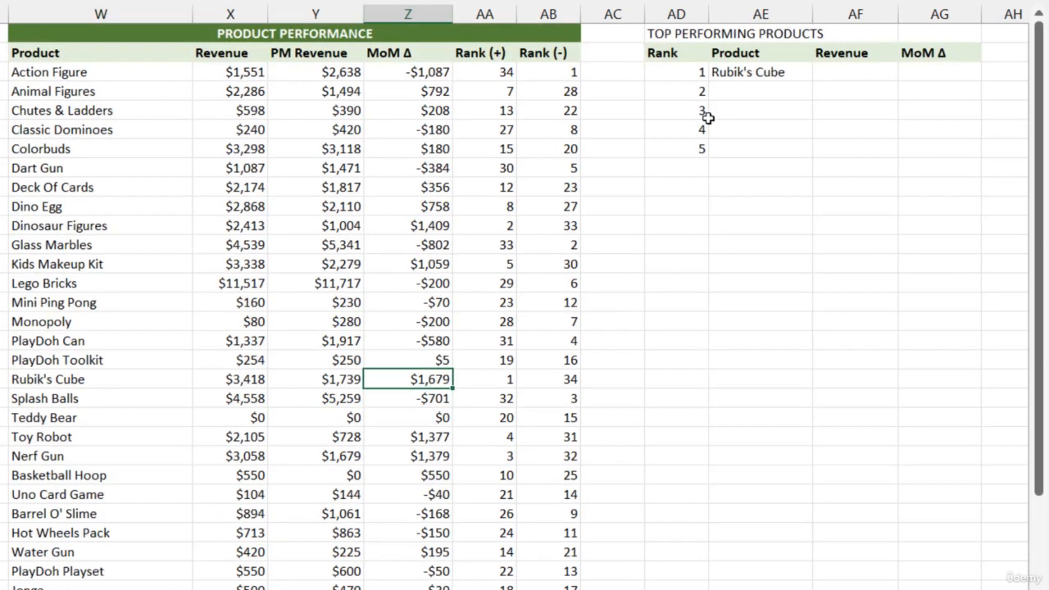
Fill the AE3 lookup formula across to AG3 and compare the results with the Rubik's Cube row of the source table.
click(785, 73)
drag(952, 74, 962, 79)
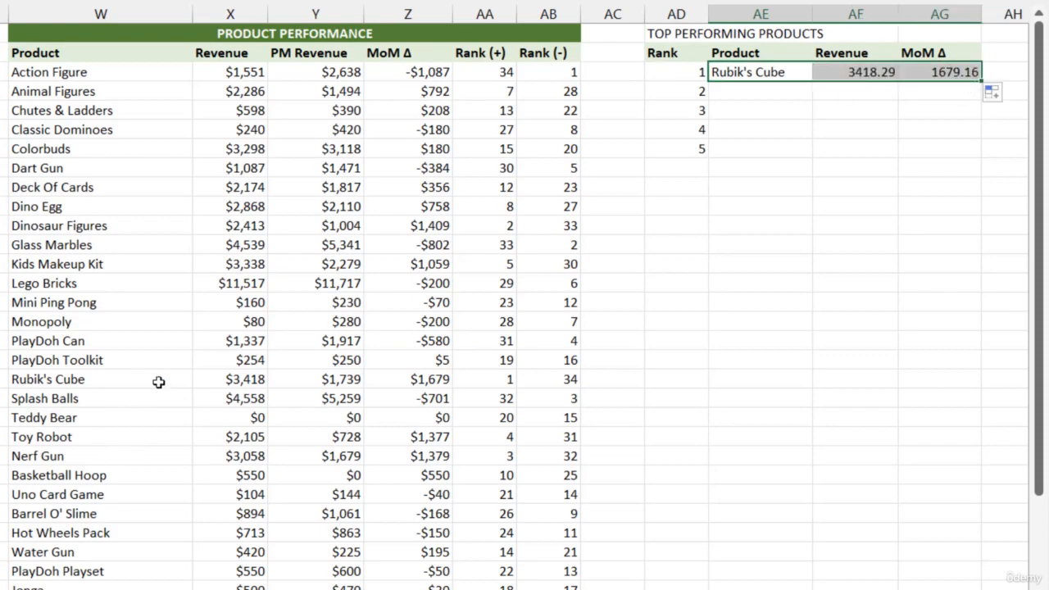
drag(231, 375, 418, 376)
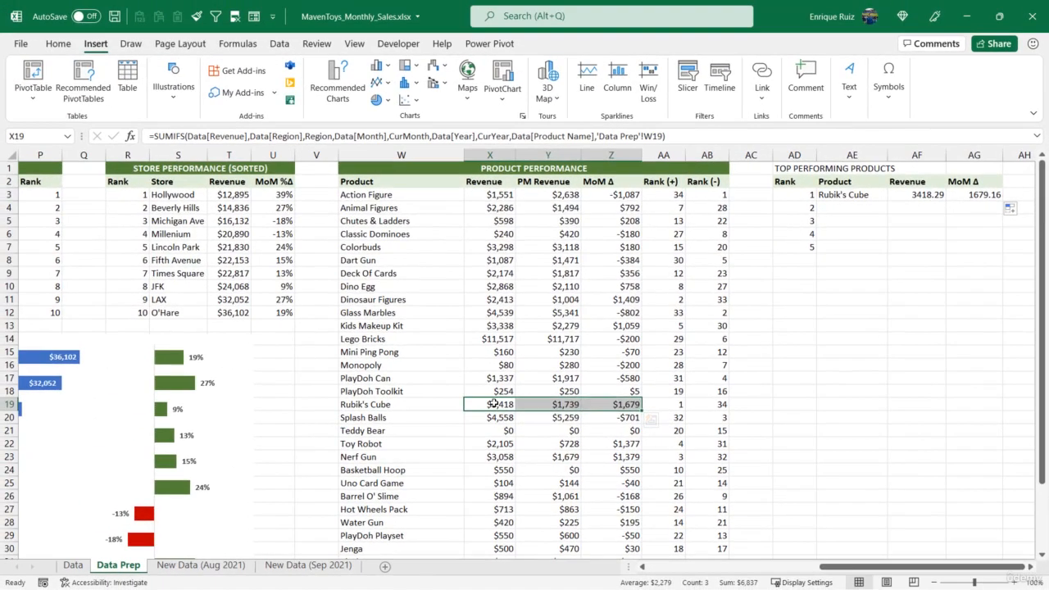
Copy the currency format from X19 onto AF3:AG3, and fill AE3:AG3 down to row 7.
click(259, 381)
click(57, 43)
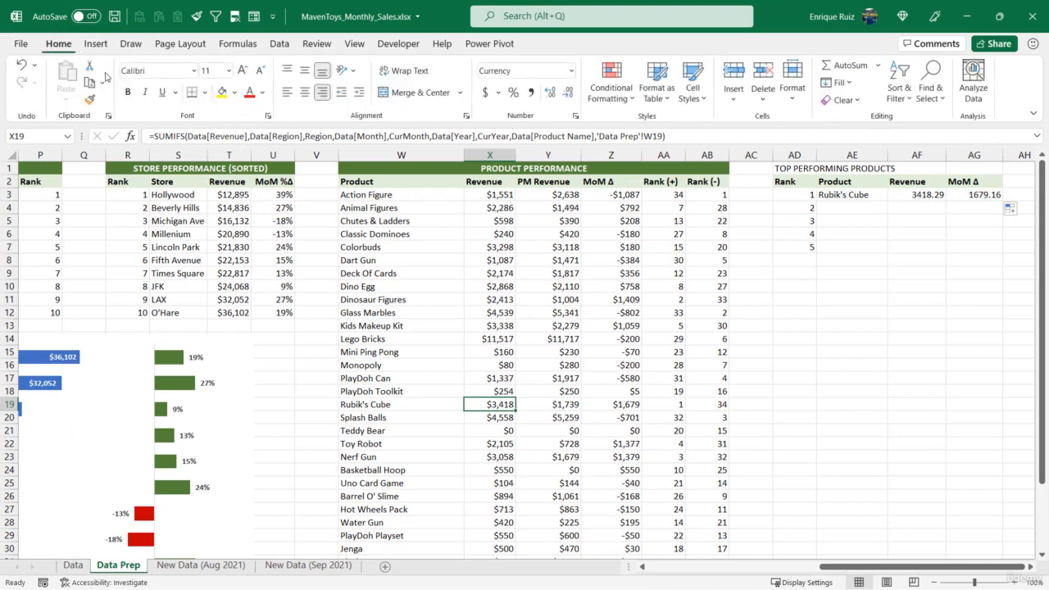
click(89, 99)
drag(933, 196, 984, 195)
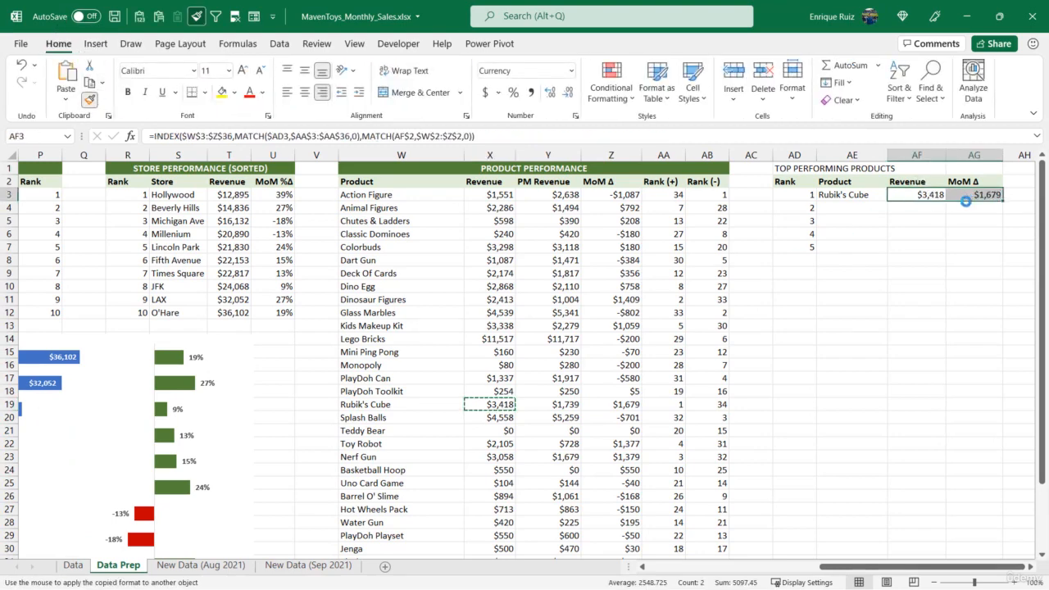
drag(864, 195, 987, 191)
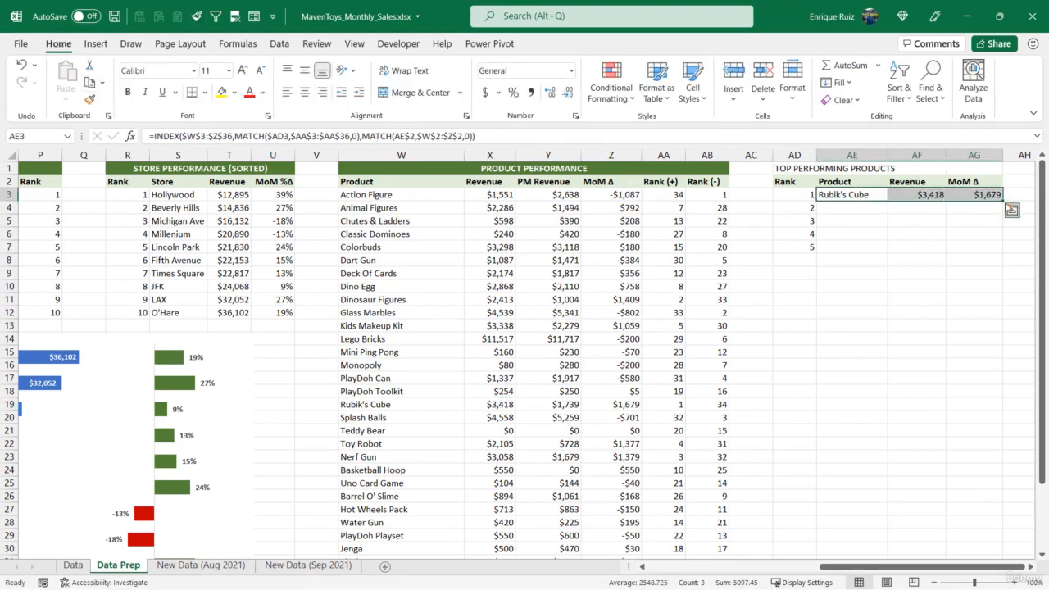
double_click(1002, 200)
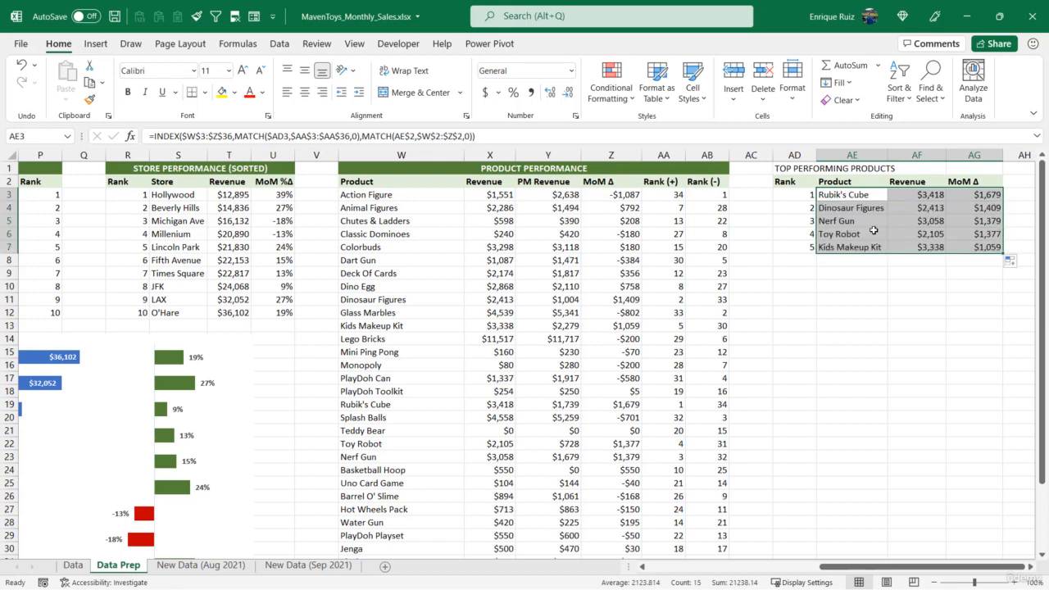
Copy the PRODUCT PERFORMANCE title formatting onto the TOP PERFORMING PRODUCTS title across AD1:AG1.
click(367, 171)
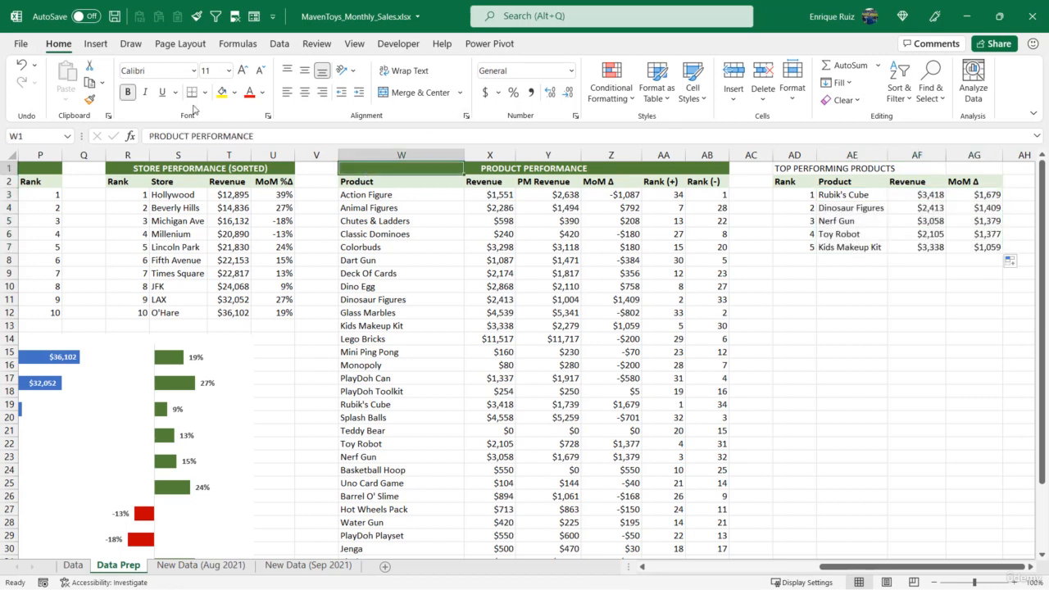
click(88, 99)
drag(790, 168, 987, 169)
Copy the top performing products table AD1:AG7 to AD10 and retitle the copy BOTTOM PERFORMING PRODUCTS.
shift+click(980, 248)
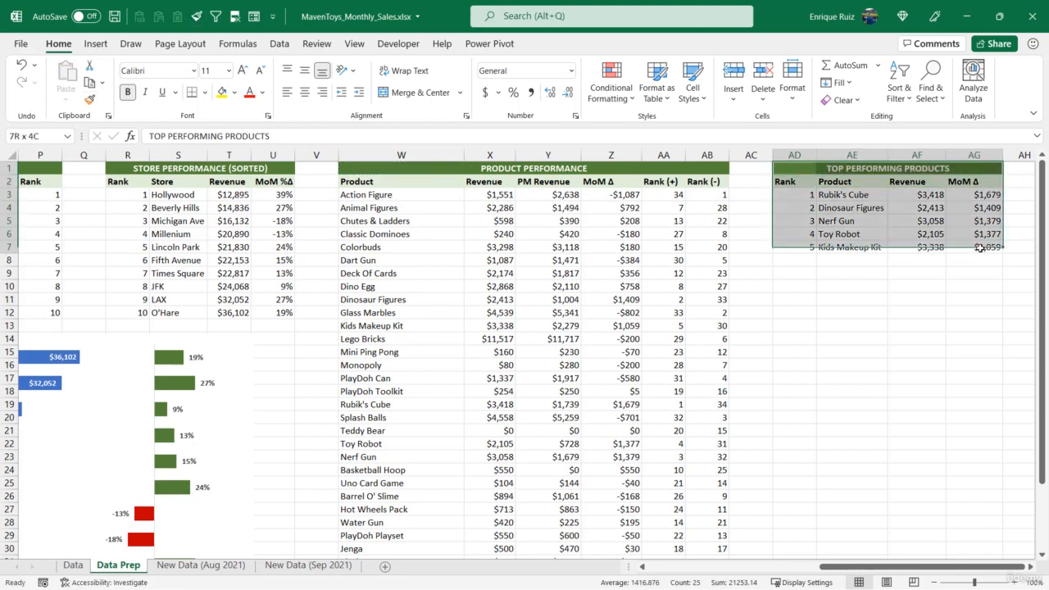
key(ctrl+c)
click(797, 284)
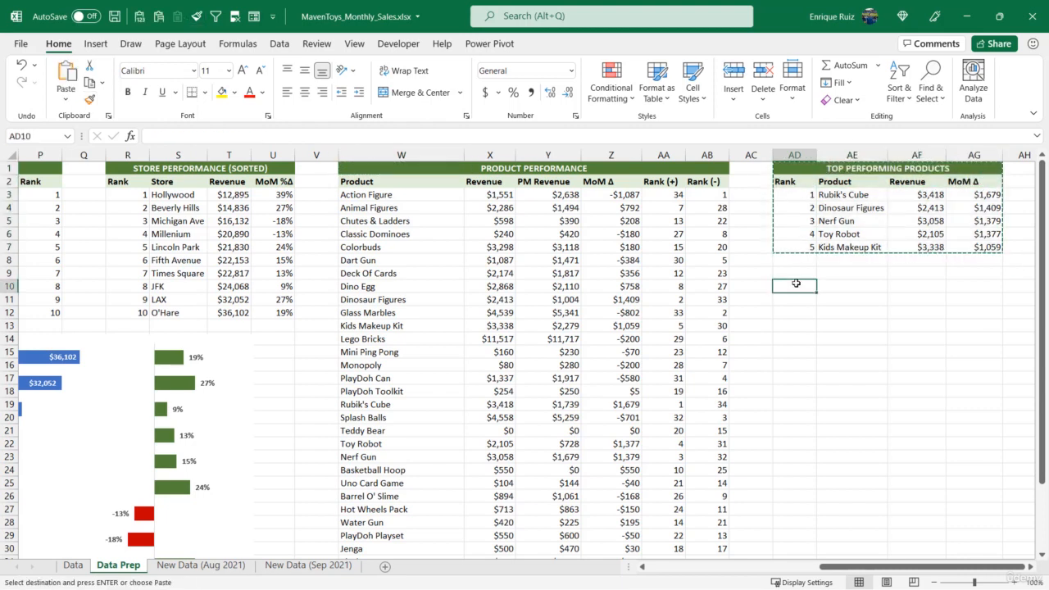
key(ctrl+v)
click(801, 284)
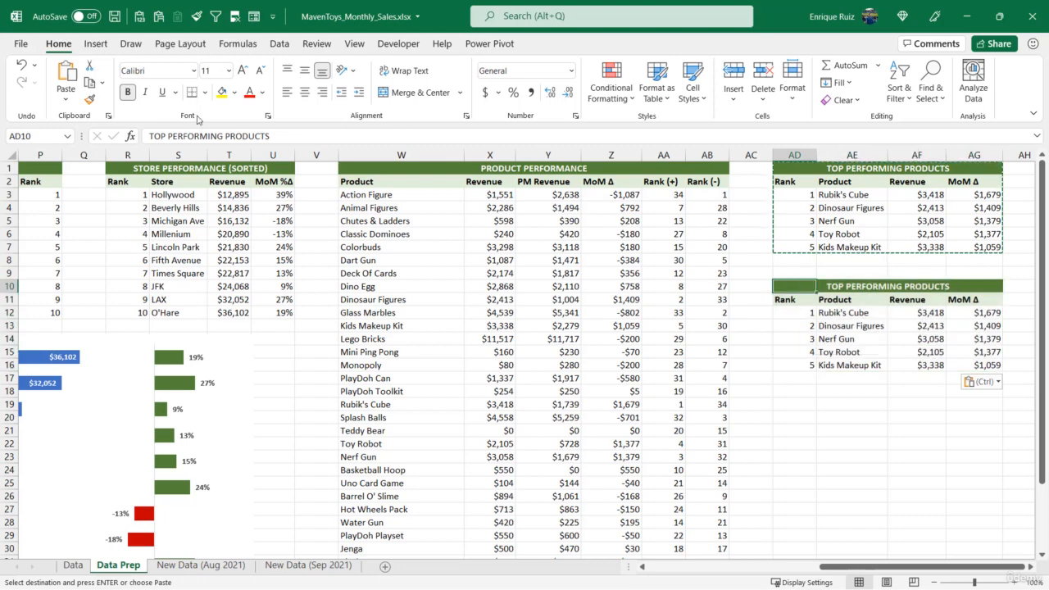
double_click(155, 136)
text(BOTTOM)
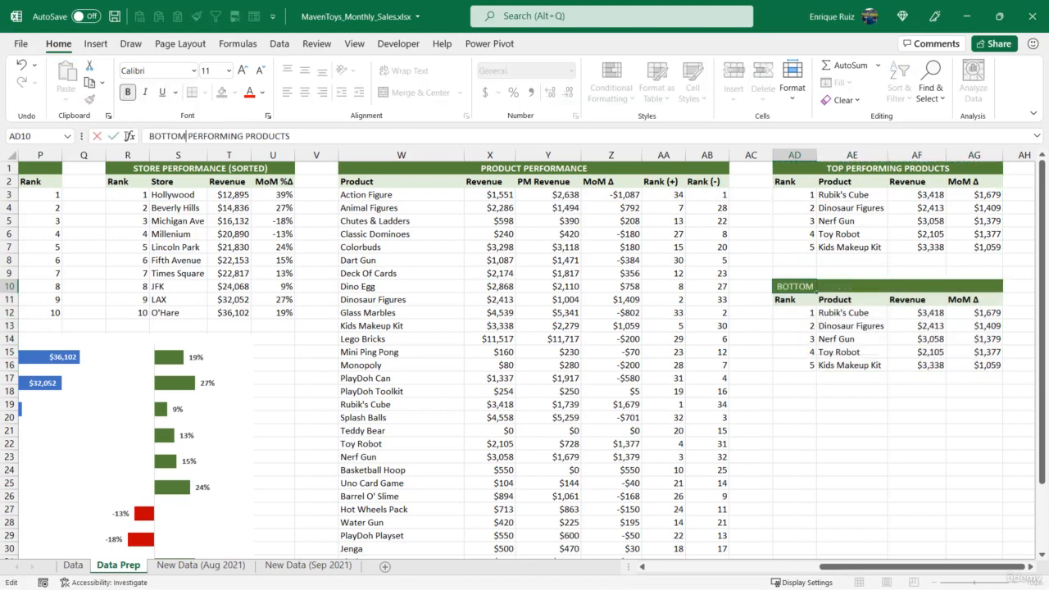
key(Return)
Change the row MATCH lookup array in AE12 to the Rank (-) range $AB$3:$AB$36.
click(850, 313)
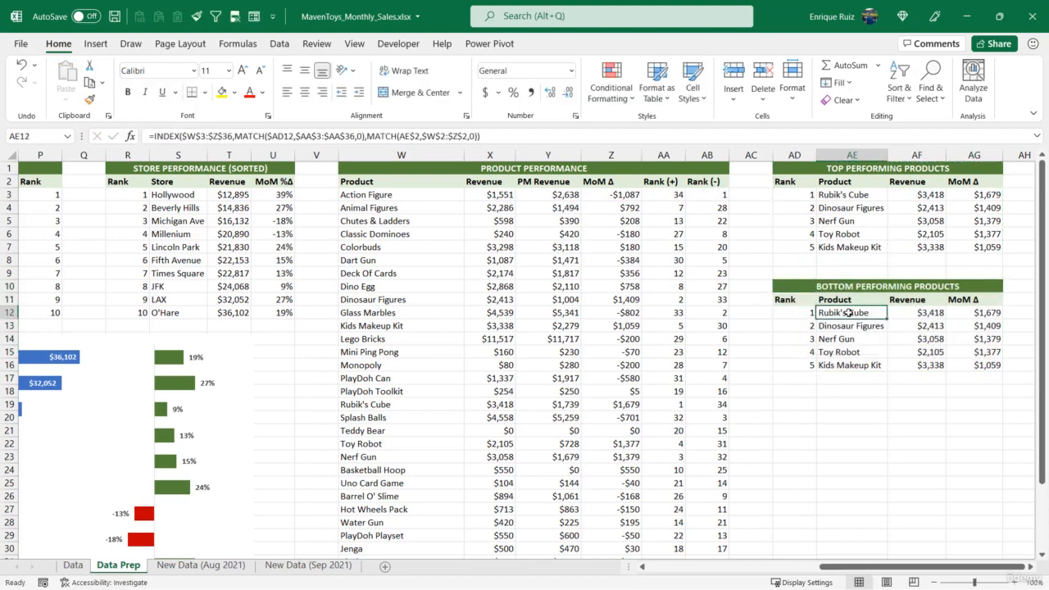
key(F2)
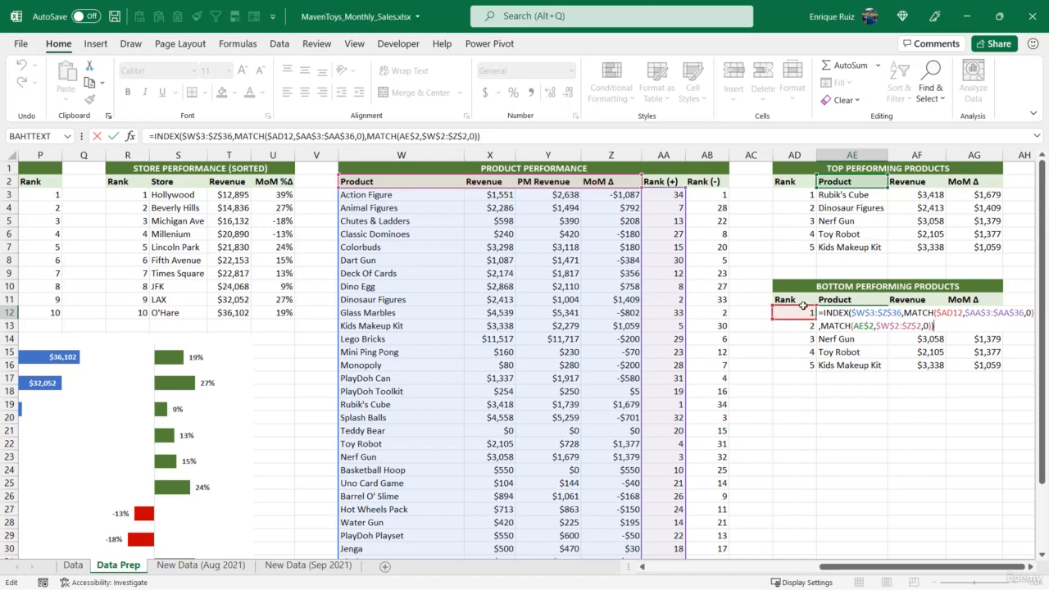
drag(686, 211, 719, 211)
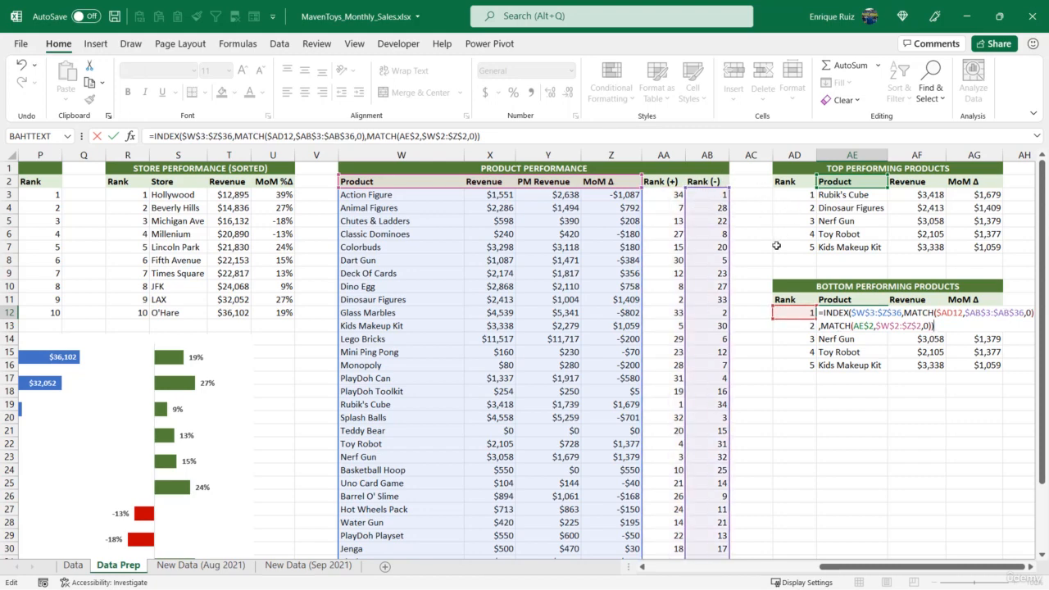
key(Return)
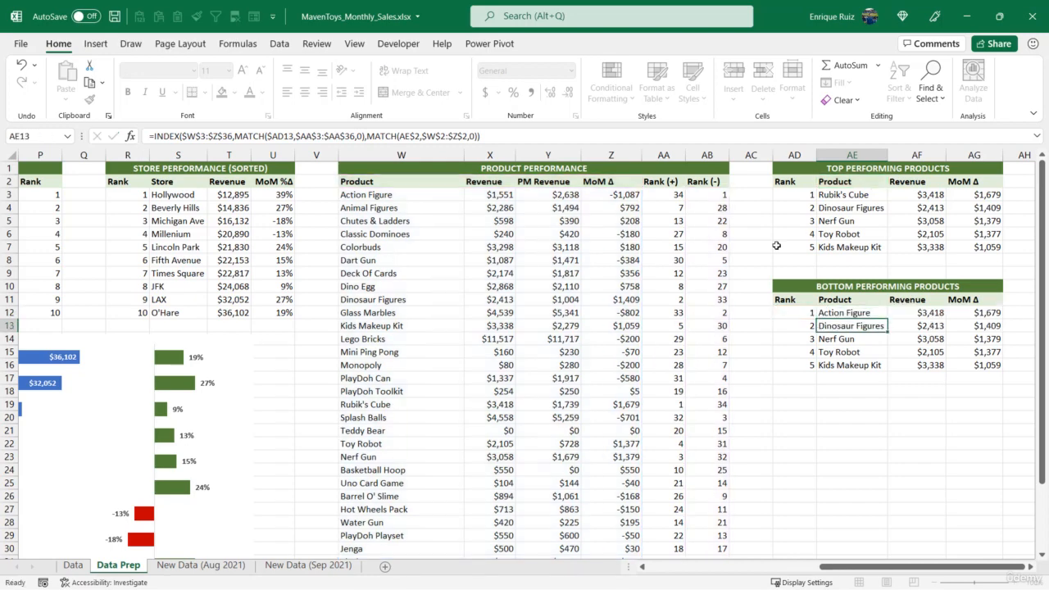
Fill the AE12 formula across to AG12 and copy the currency format from AF3 onto AF12:AG12.
click(869, 313)
drag(887, 317, 1002, 322)
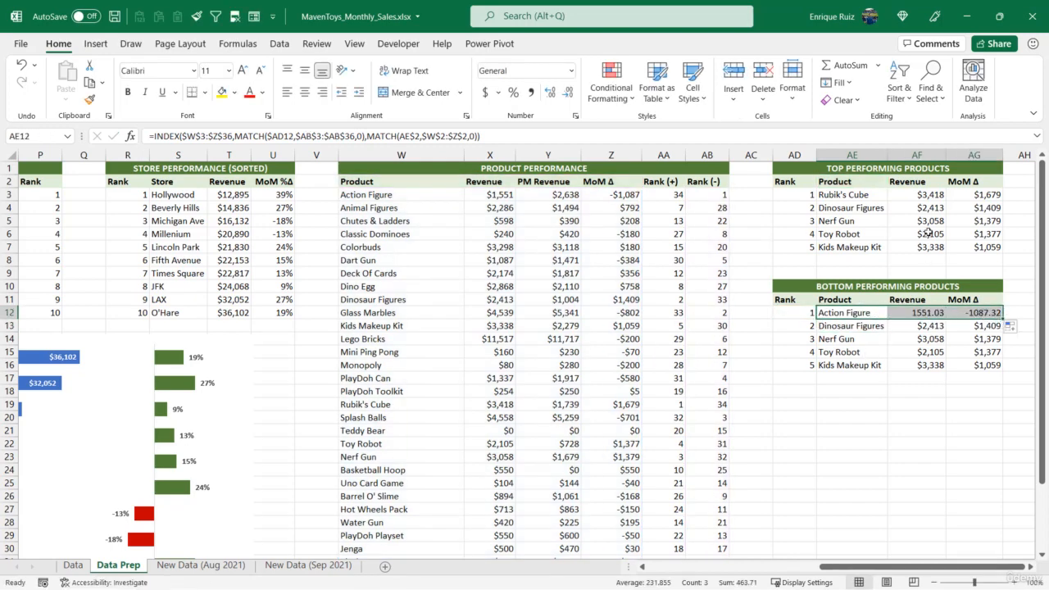
click(925, 194)
click(89, 99)
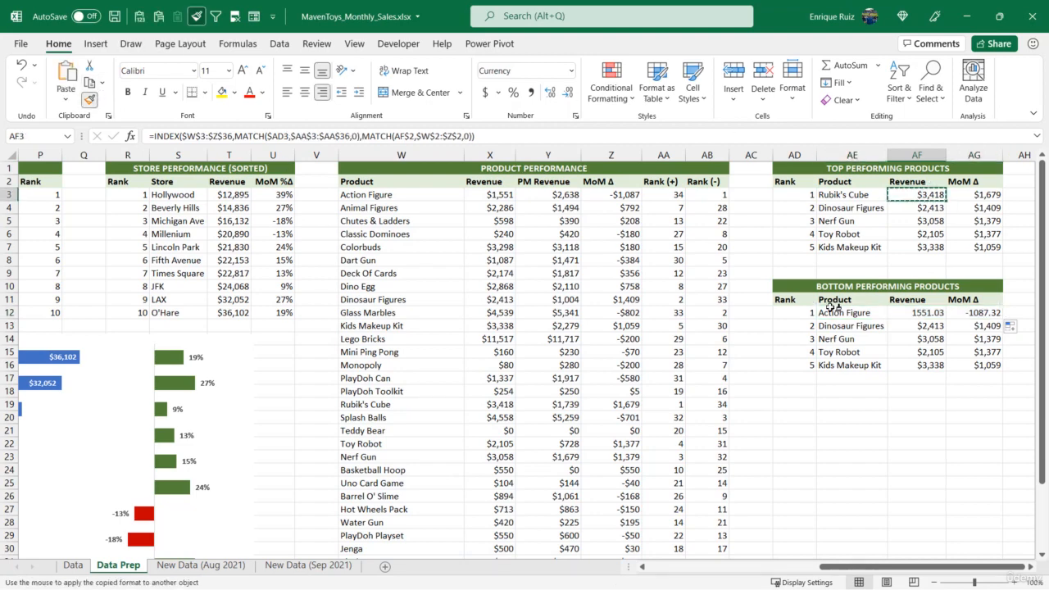
drag(918, 314, 987, 313)
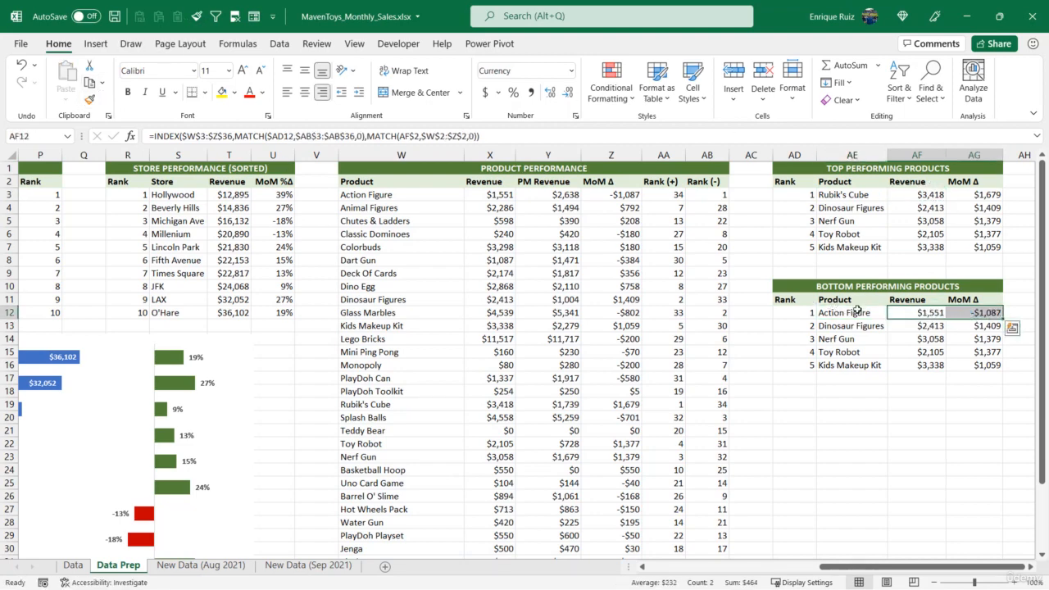
Fill AE12:AG12 down to row 16 and review the MoM Δ values of both the top and bottom tables.
drag(857, 312, 987, 313)
double_click(1001, 320)
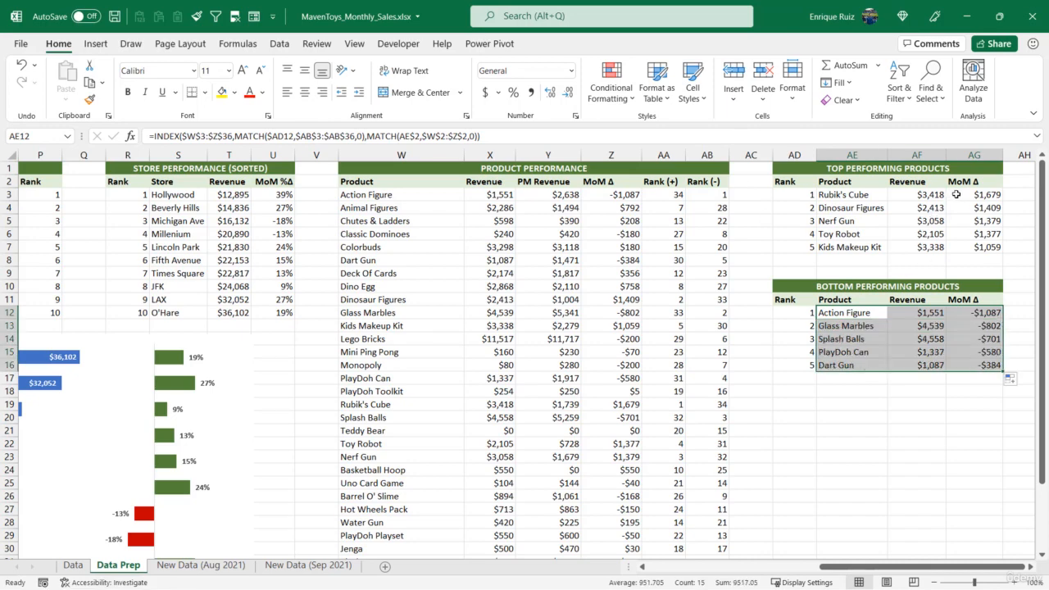
drag(956, 194, 959, 246)
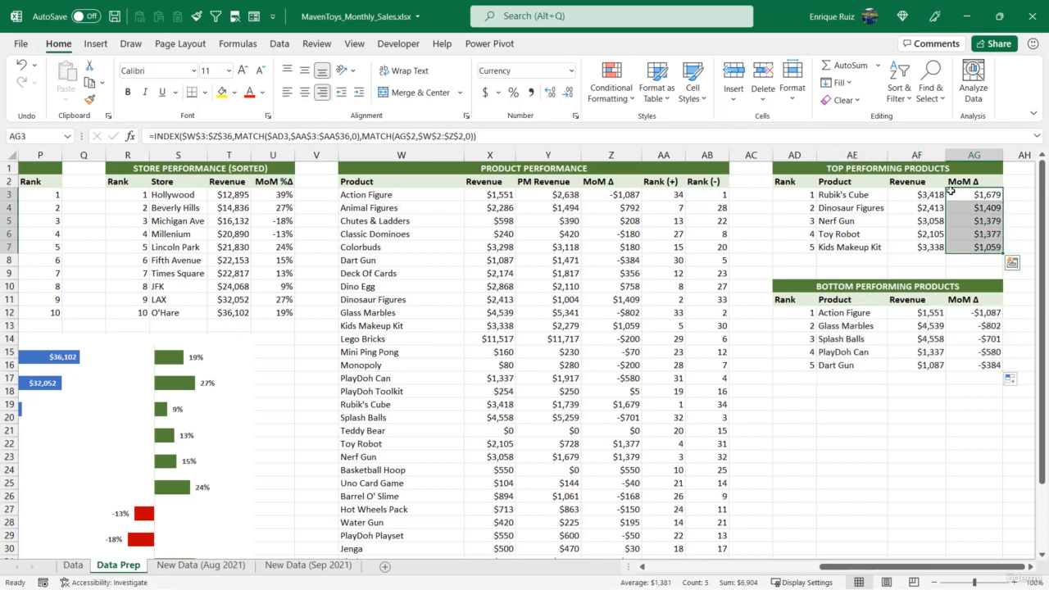
drag(962, 313, 961, 363)
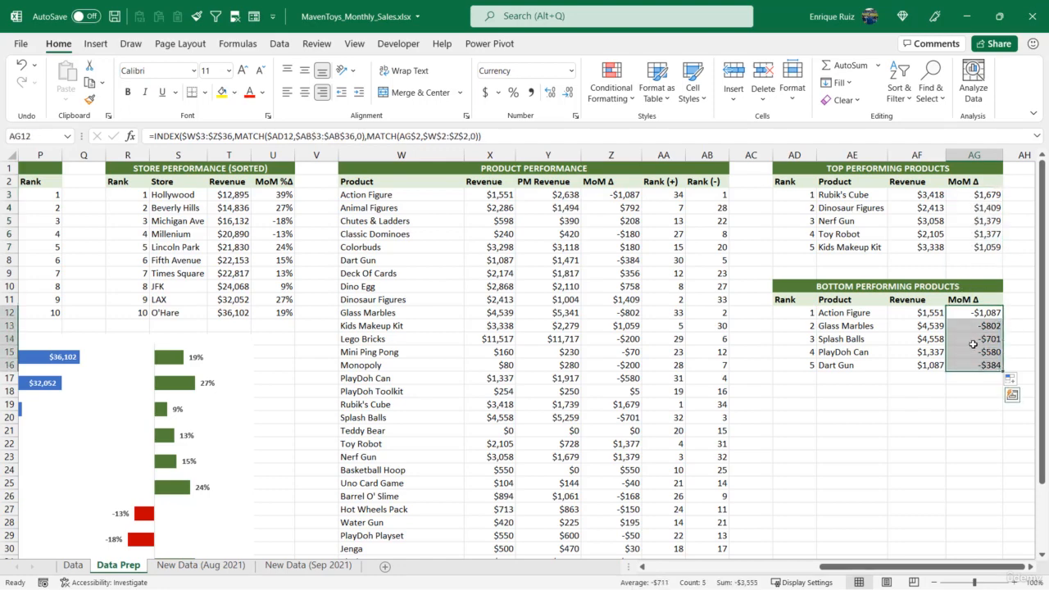
click(792, 287)
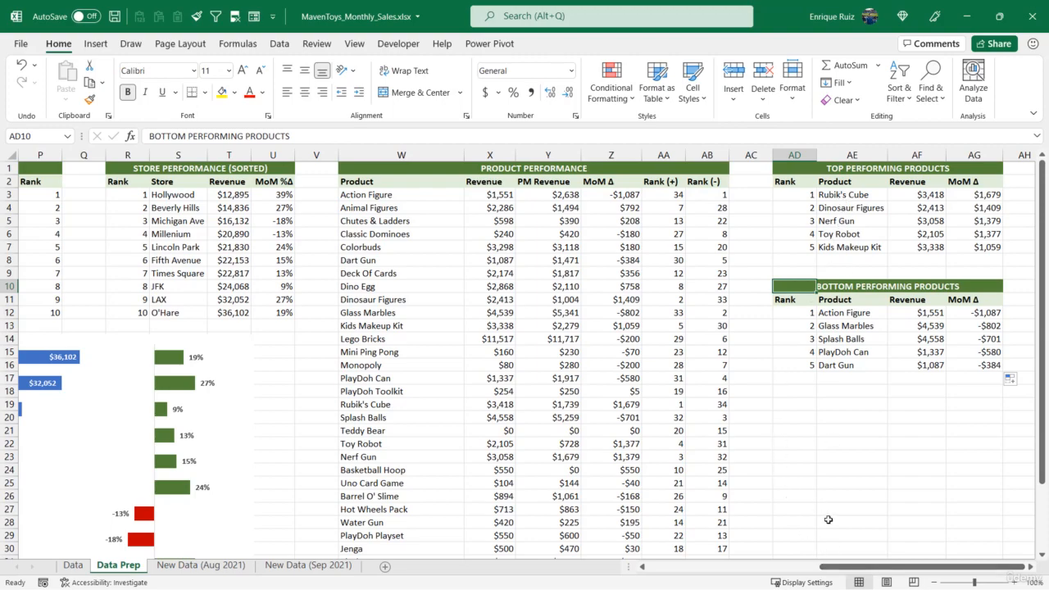
Set the Region filter selection in B3 to Los Angeles and check the top and bottom performing products tables.
drag(852, 566, 670, 566)
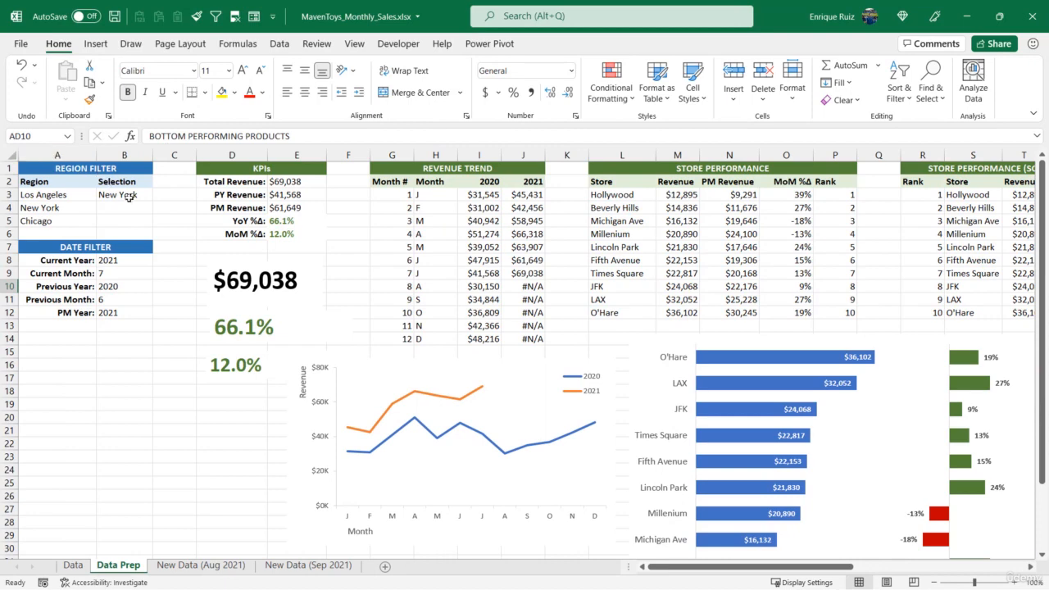
click(128, 197)
click(159, 195)
click(150, 206)
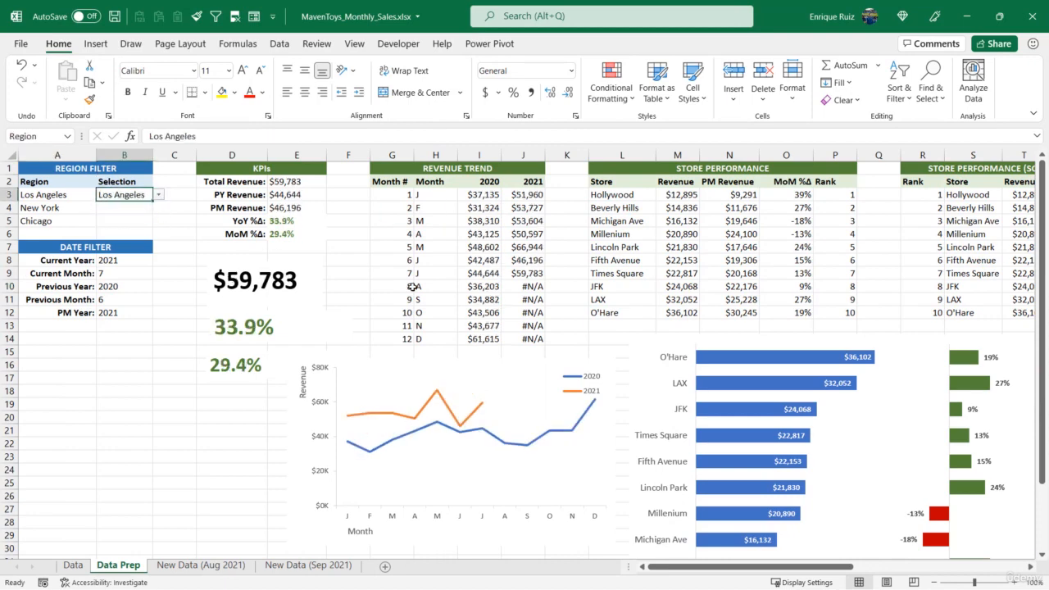
drag(670, 566, 854, 579)
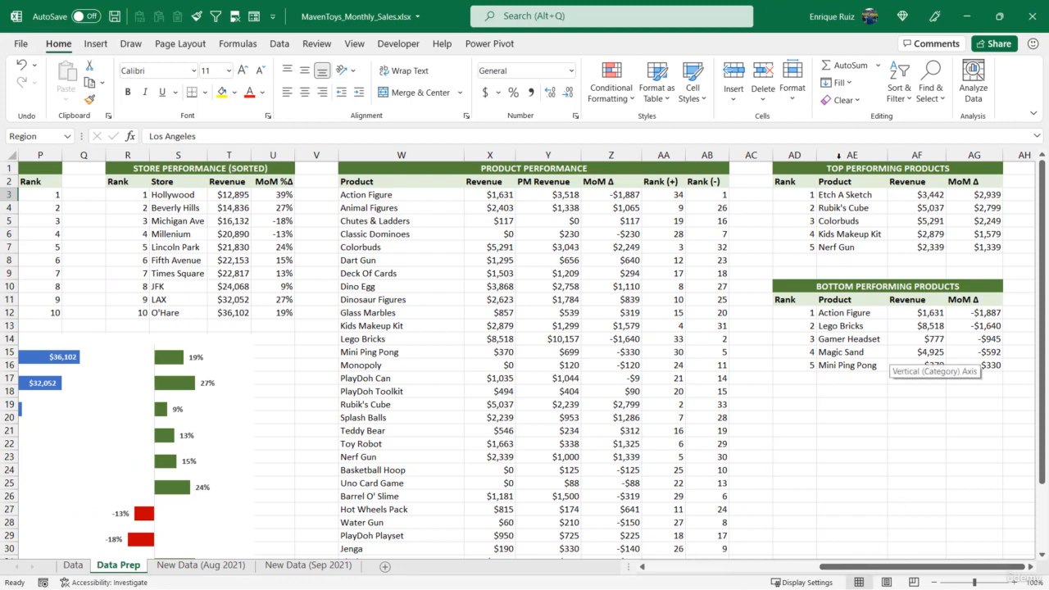
click(849, 195)
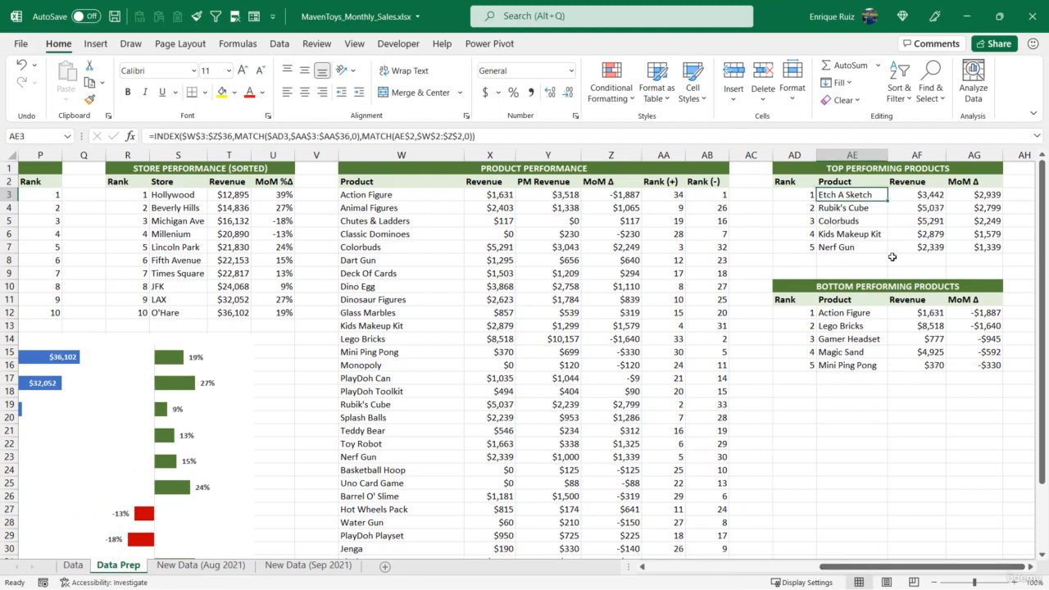
click(984, 195)
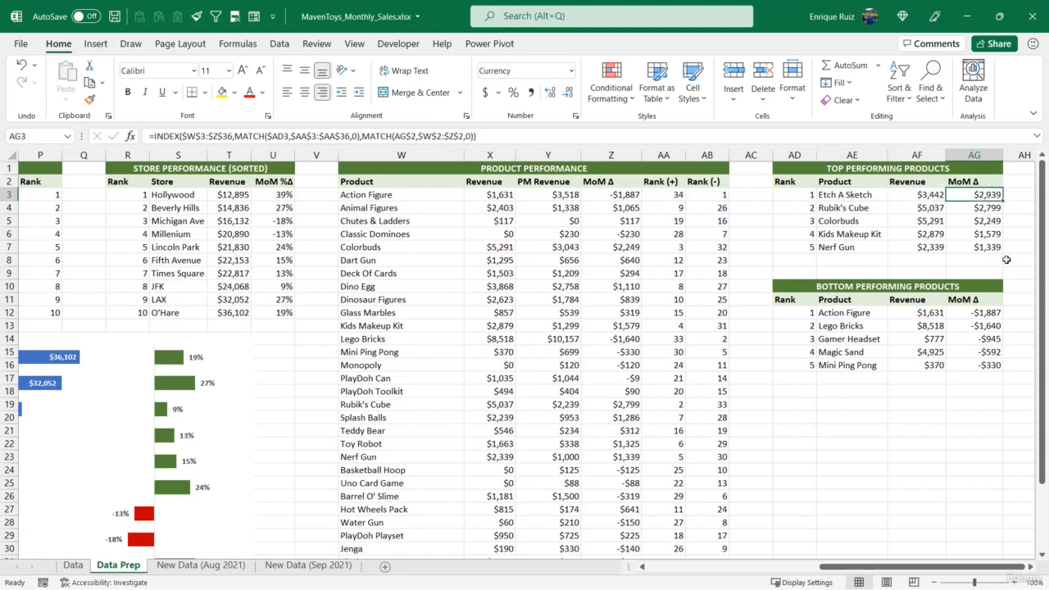